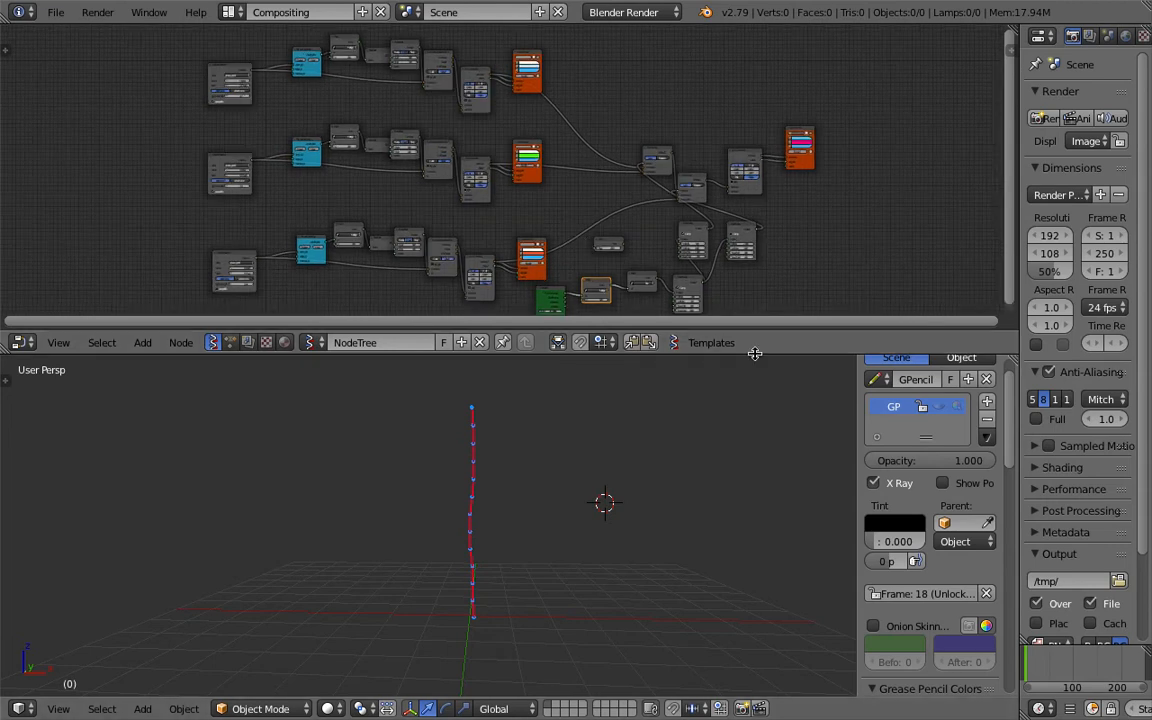
Step: Play and scrub the wiggling line animation in the 3D view to review how the red curve moves
left_click_drag(753, 355, 751, 364)
key("alt+a")
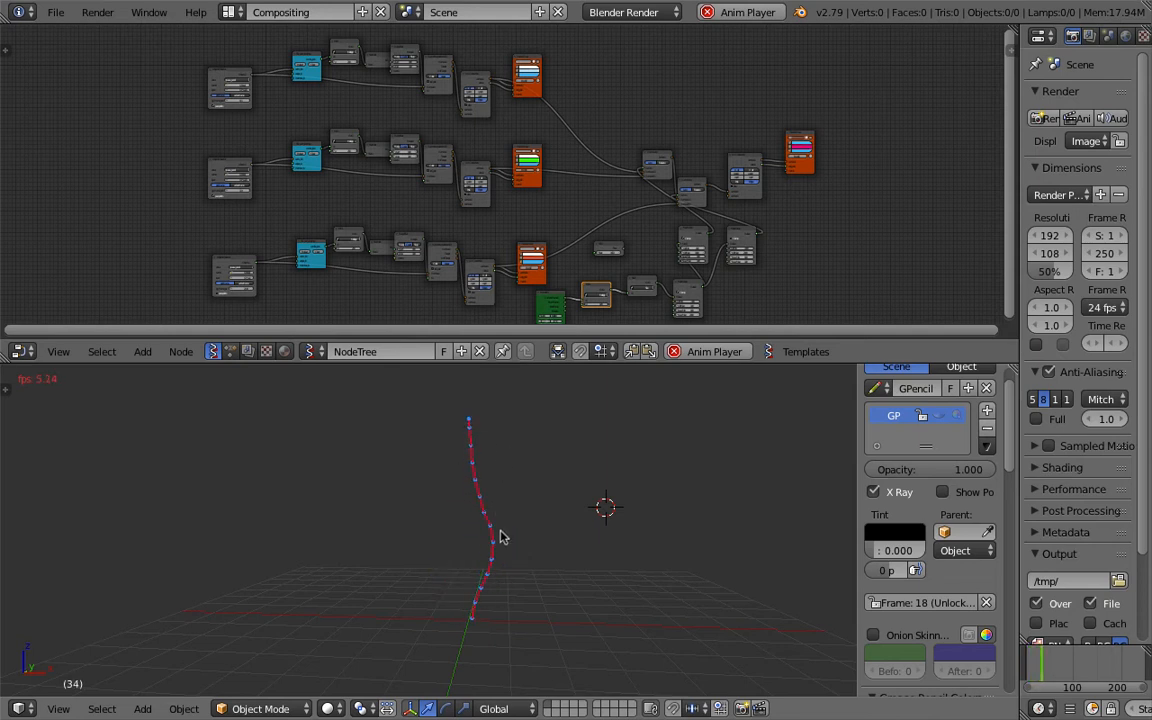
key("Escape")
left_click_drag(1032, 658, 1140, 656)
key("alt+a")
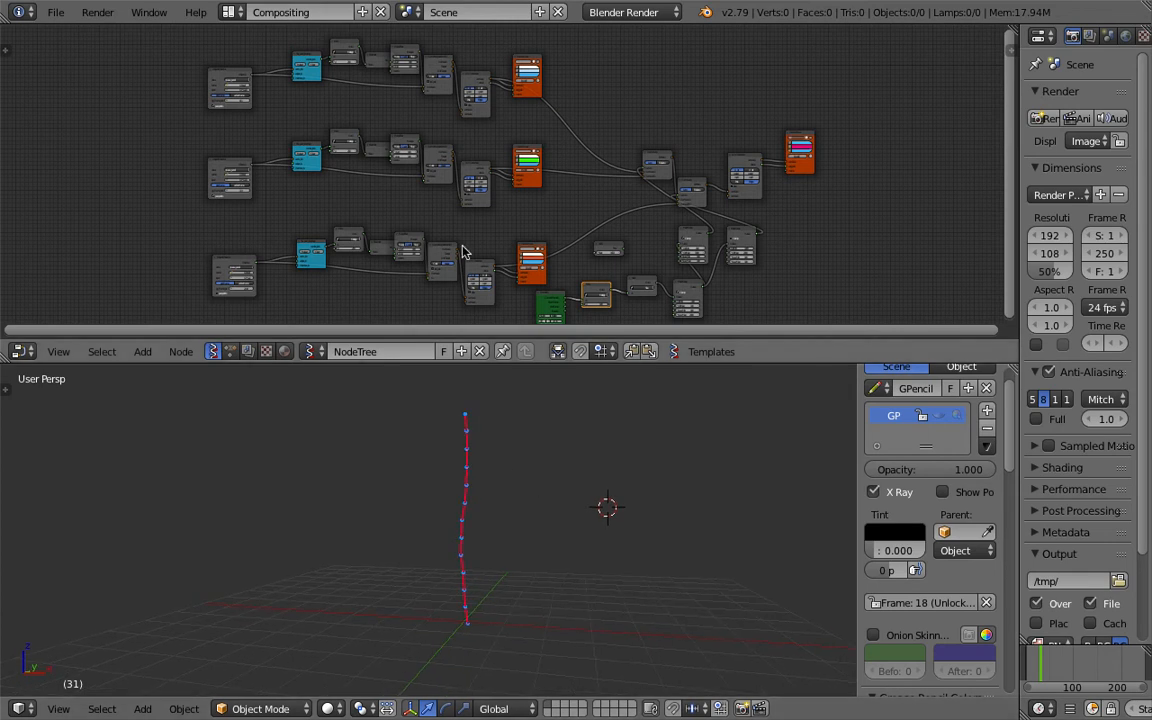
scroll(519, 455, "up", 1)
mouse_move(478, 498)
middle_mouse_down()
mouse_move(482, 447)
mouse_move(429, 481)
mouse_move(518, 492)
middle_mouse_up()
mouse_move(1035, 661)
left_mouse_down()
mouse_move(1050, 661)
mouse_move(1034, 662)
left_mouse_up()
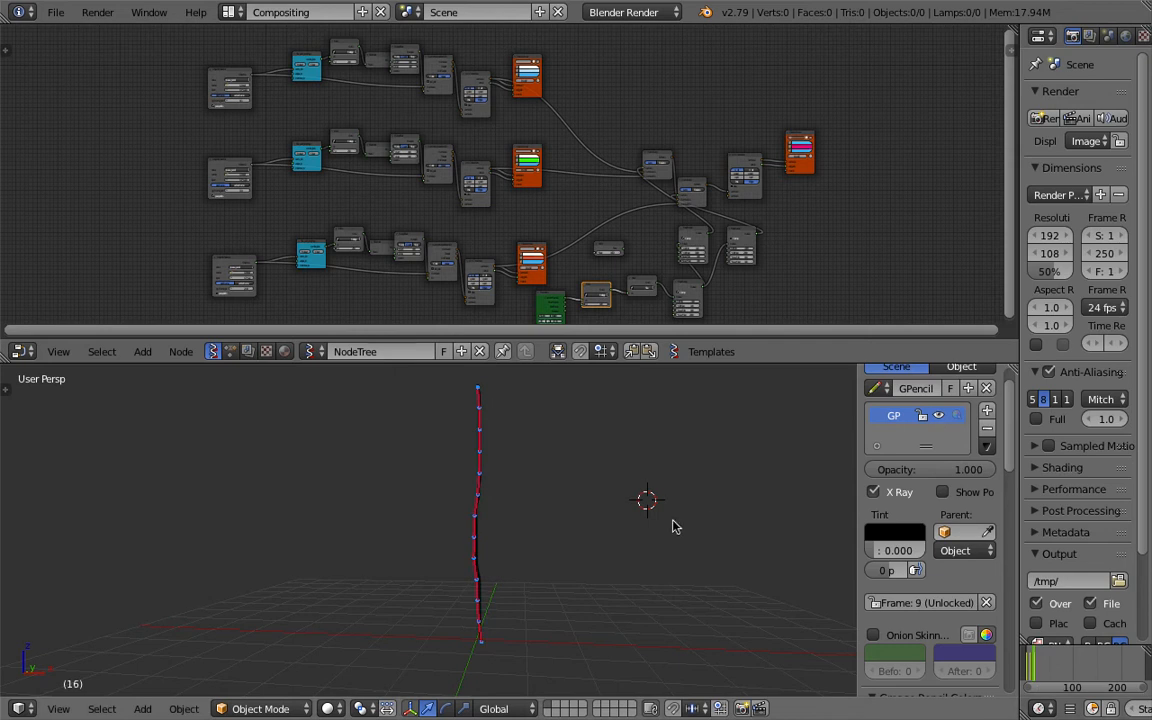
Step: Scrub through the Grease Pencil keyframes in the timeline and replay the animation to compare the strokes with the generated curve
left_click(1034, 667)
scroll(1044, 667, "up", 6)
middle_click_drag(1045, 667, 1103, 669)
scroll(1103, 669, "up", 8)
scroll(1083, 666, "up", 3)
left_click_drag(1050, 667, 1088, 665)
key("alt+a")
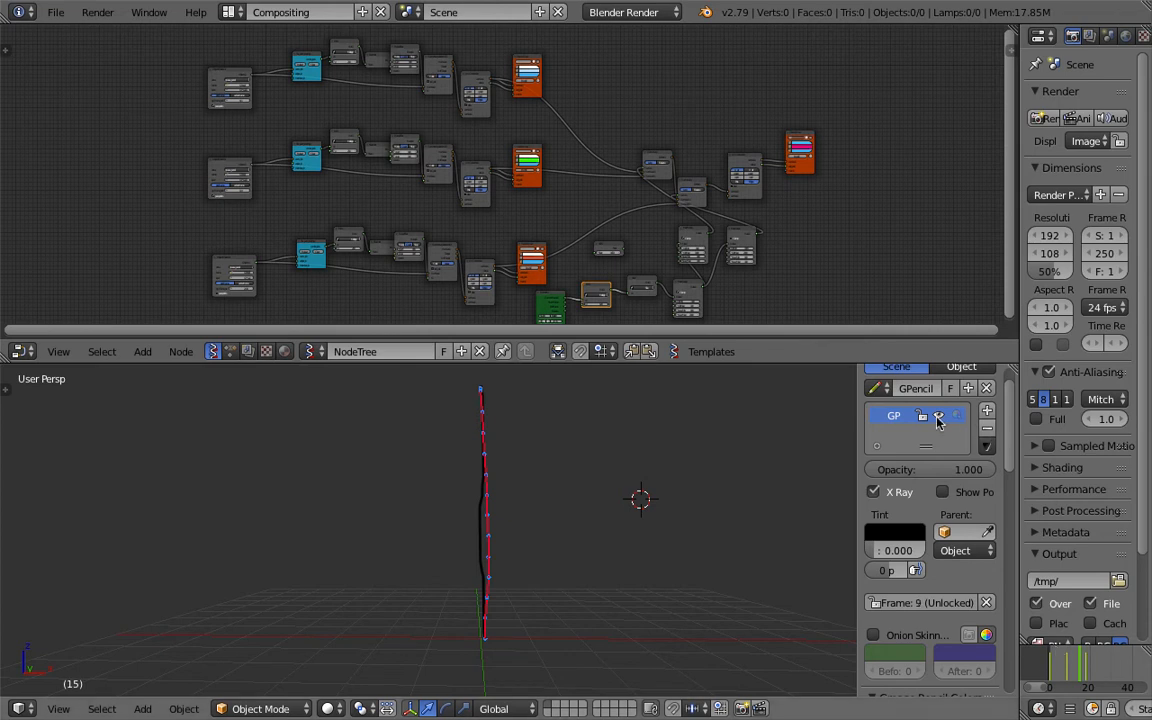
Step: Scrub the curve animation back to frame 3 and examine the node tree that generates it
middle_click_drag(556, 194, 594, 194)
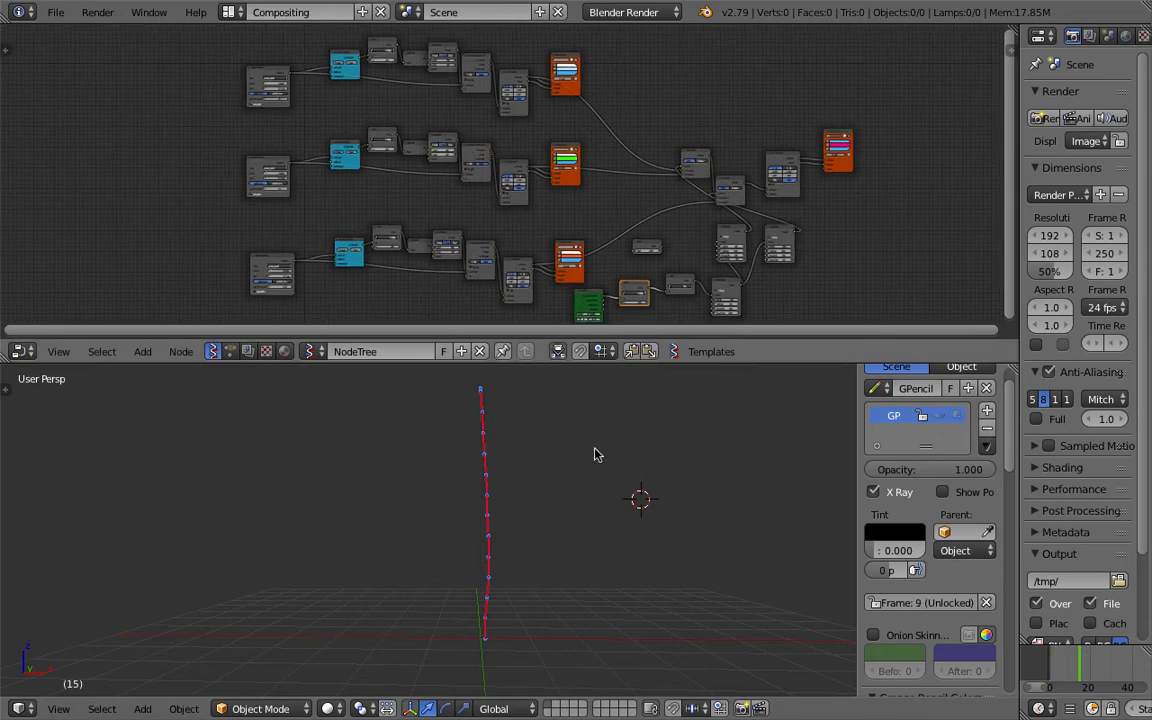
mouse_move(1097, 661)
left_mouse_down()
mouse_move(1107, 661)
mouse_move(1060, 661)
mouse_move(1083, 661)
left_mouse_up()
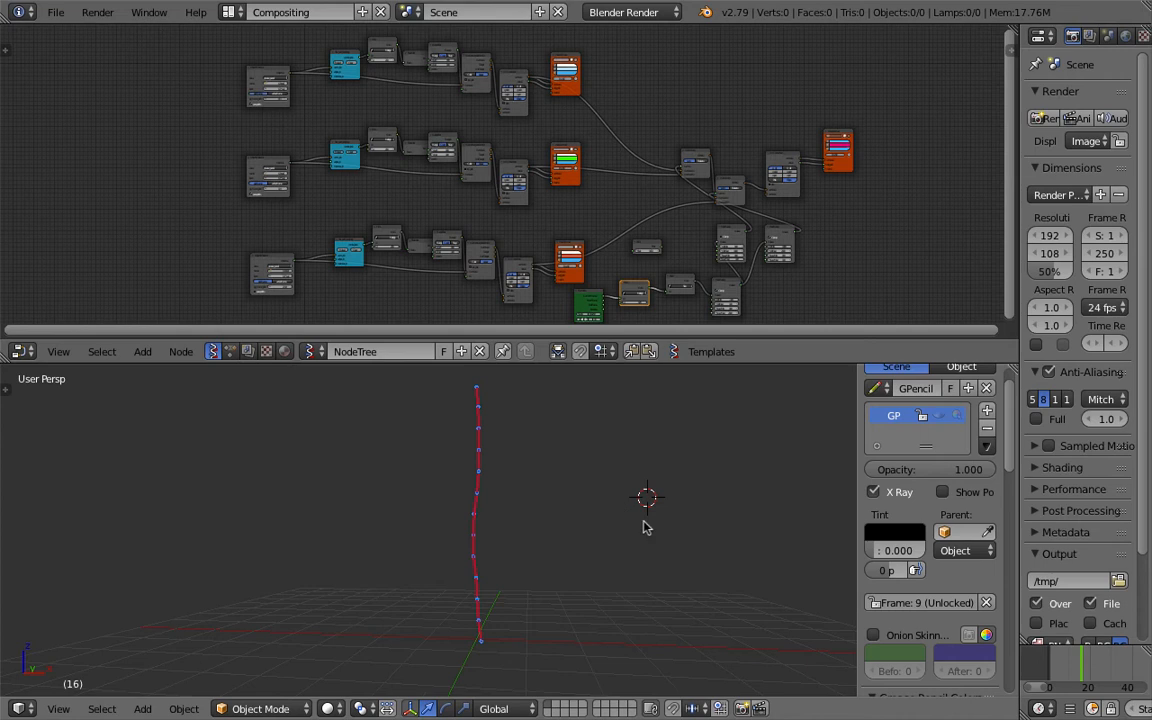
scroll(590, 196, "up", 1)
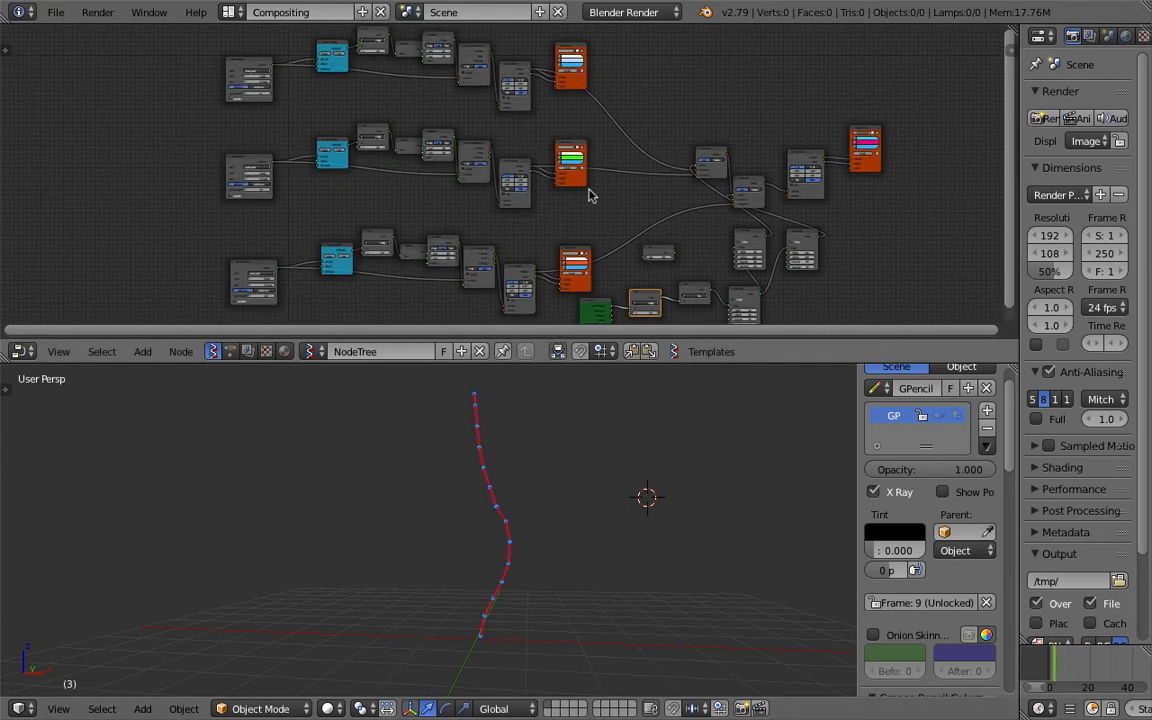
middle_click_drag(590, 196, 548, 192)
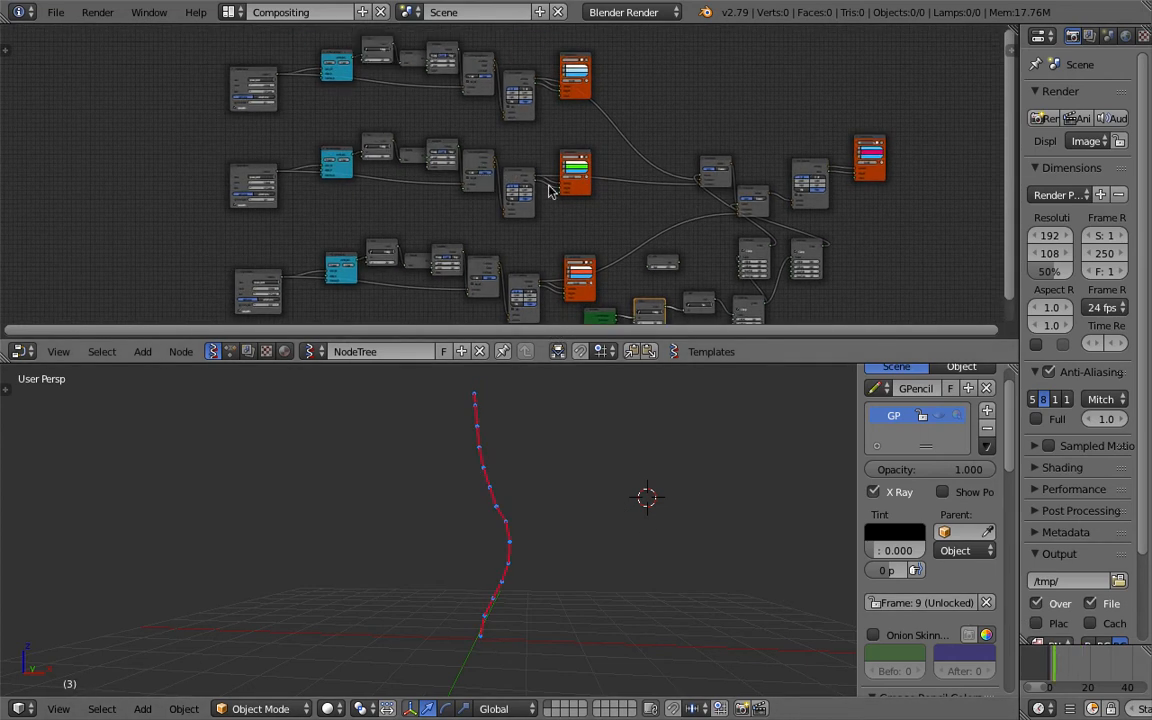
scroll(597, 210, "up", 1)
middle_click_drag(744, 252, 587, 200)
scroll(540, 225, "up", 1)
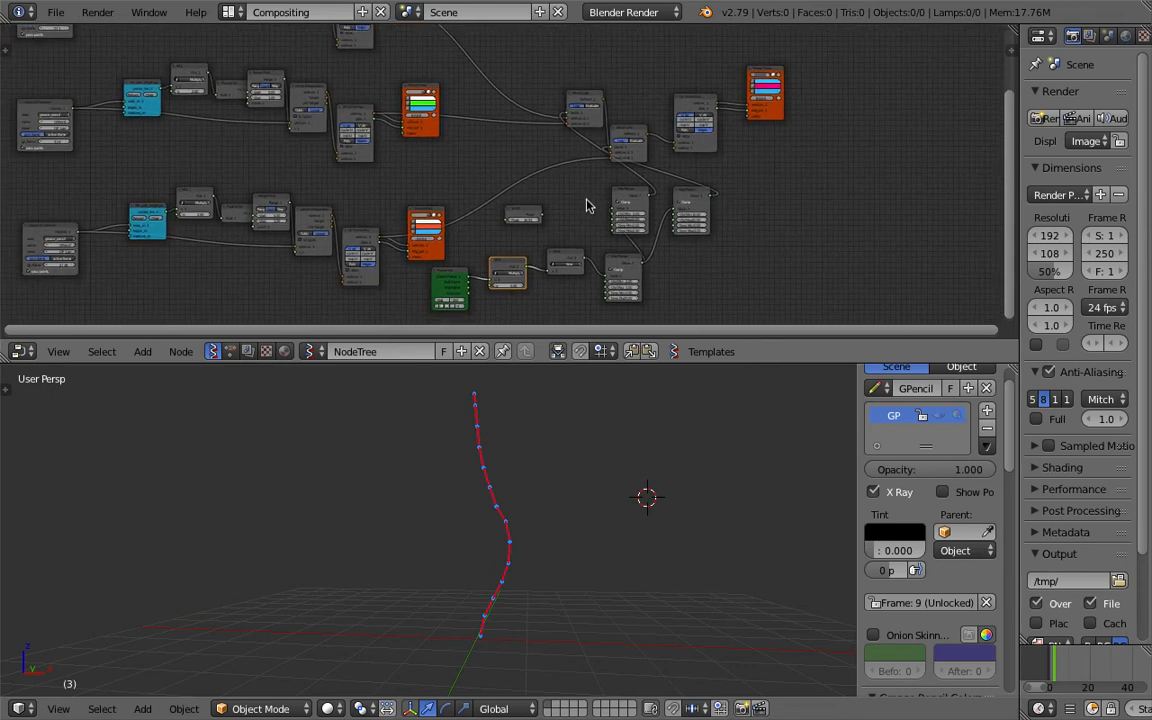
scroll(659, 495, "up", 1)
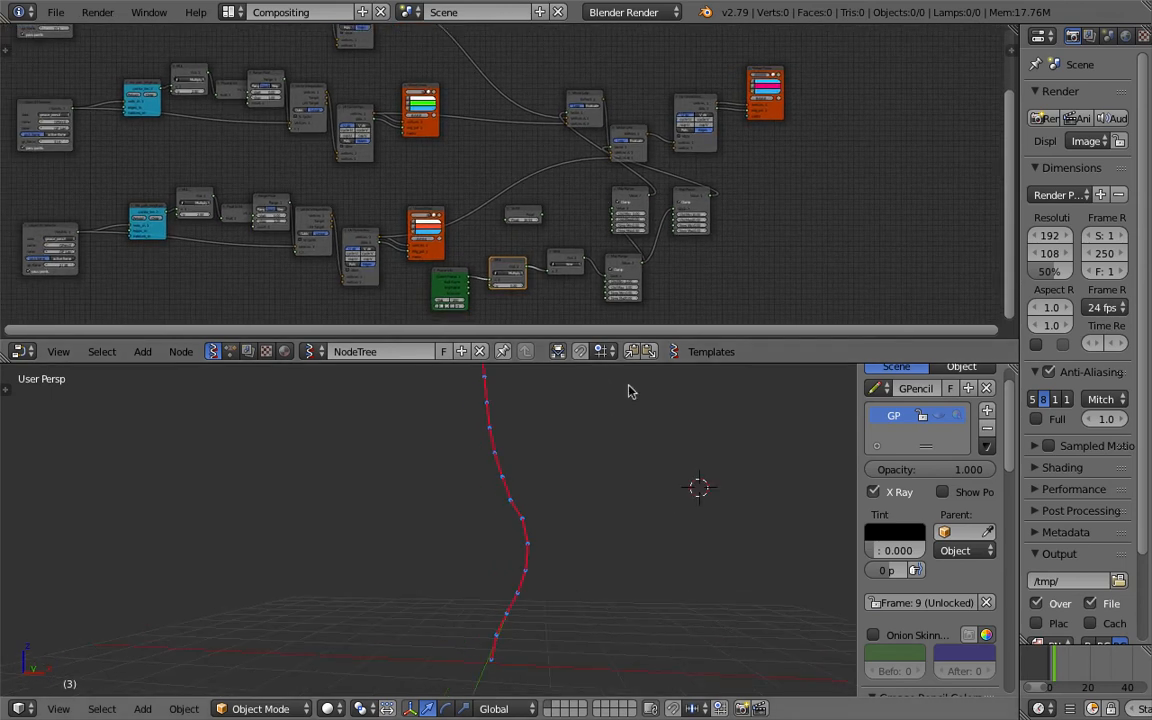
Step: Change the Multiply node's factor ahead of the Sine node and play the animation to check the wiggle
middle_click_drag(557, 229, 552, 171)
scroll(545, 170, "up", 5)
left_click(509, 253)
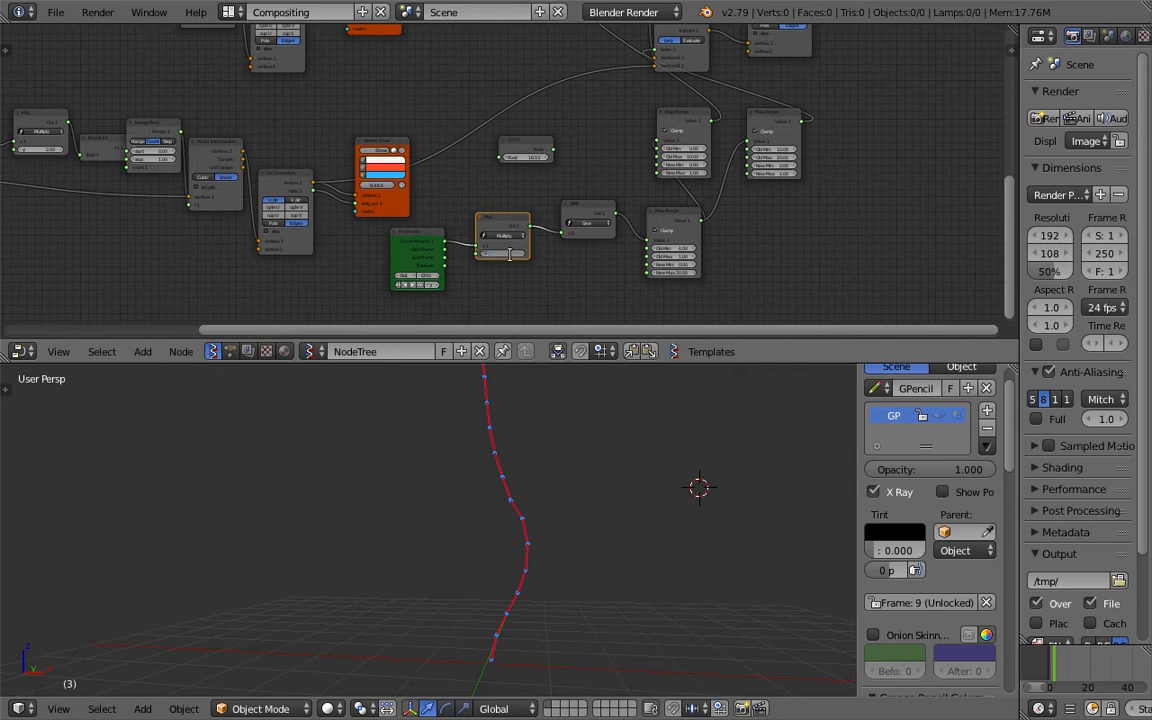
left_click(596, 434)
key("alt+a")
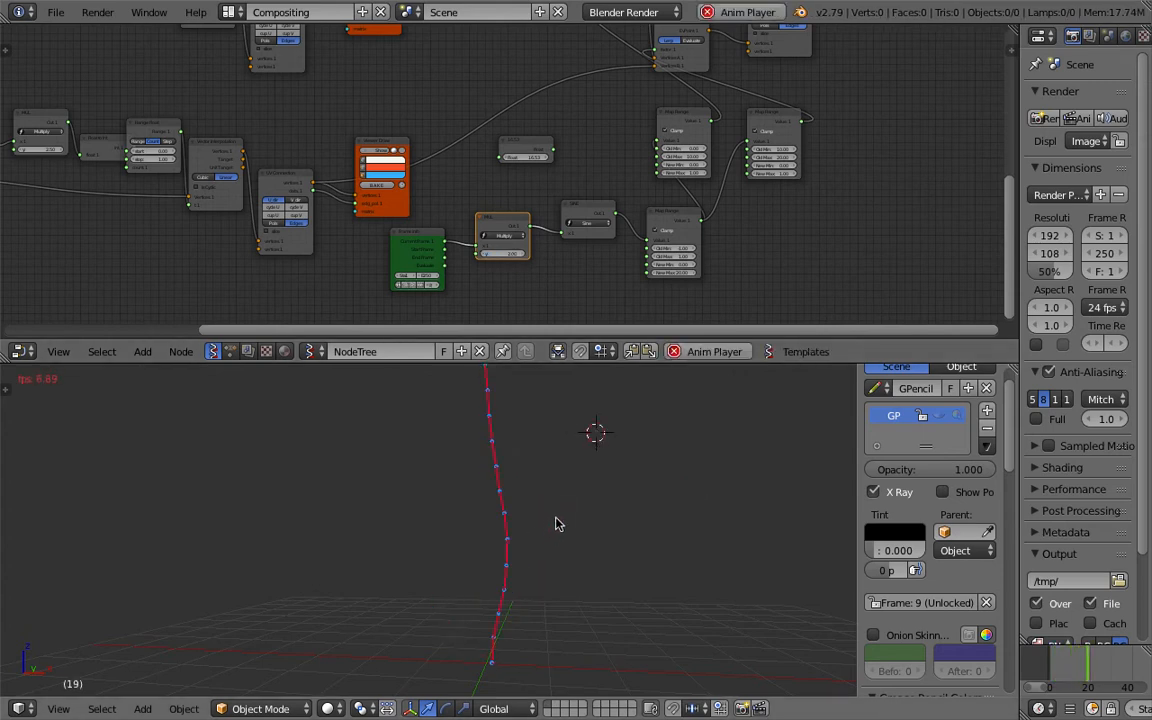
key("Escape")
Step: Start a new file and delete all of its default objects
left_click(56, 12)
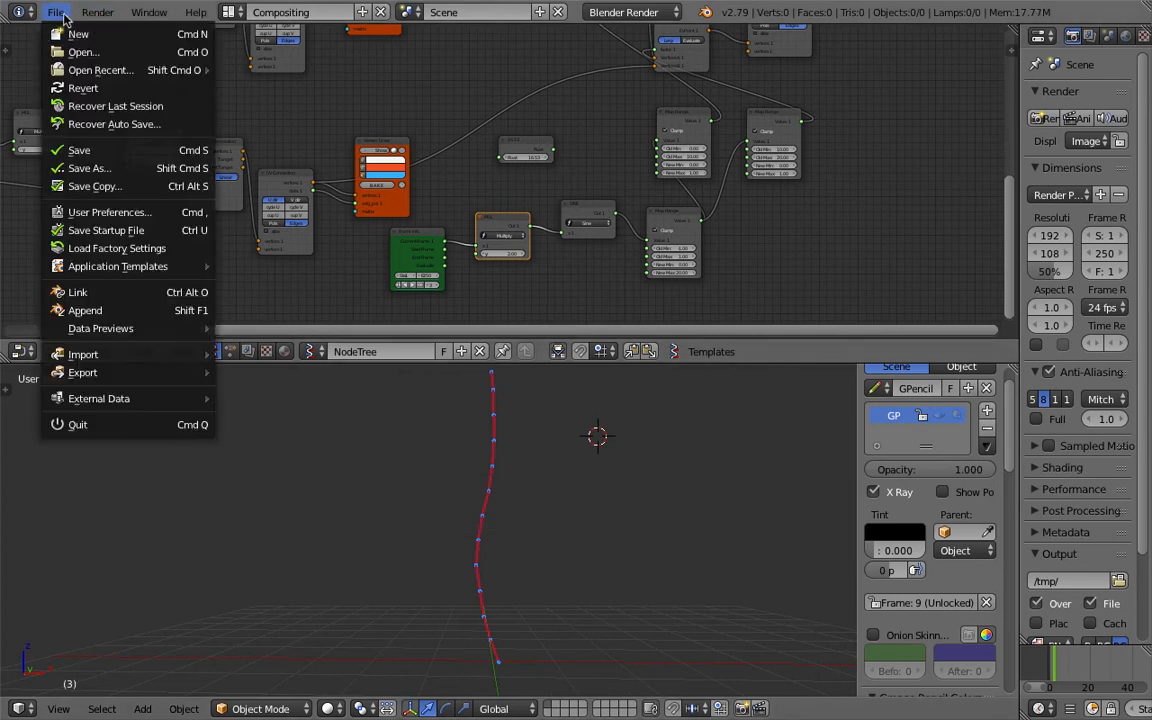
left_click(78, 33)
key("Return")
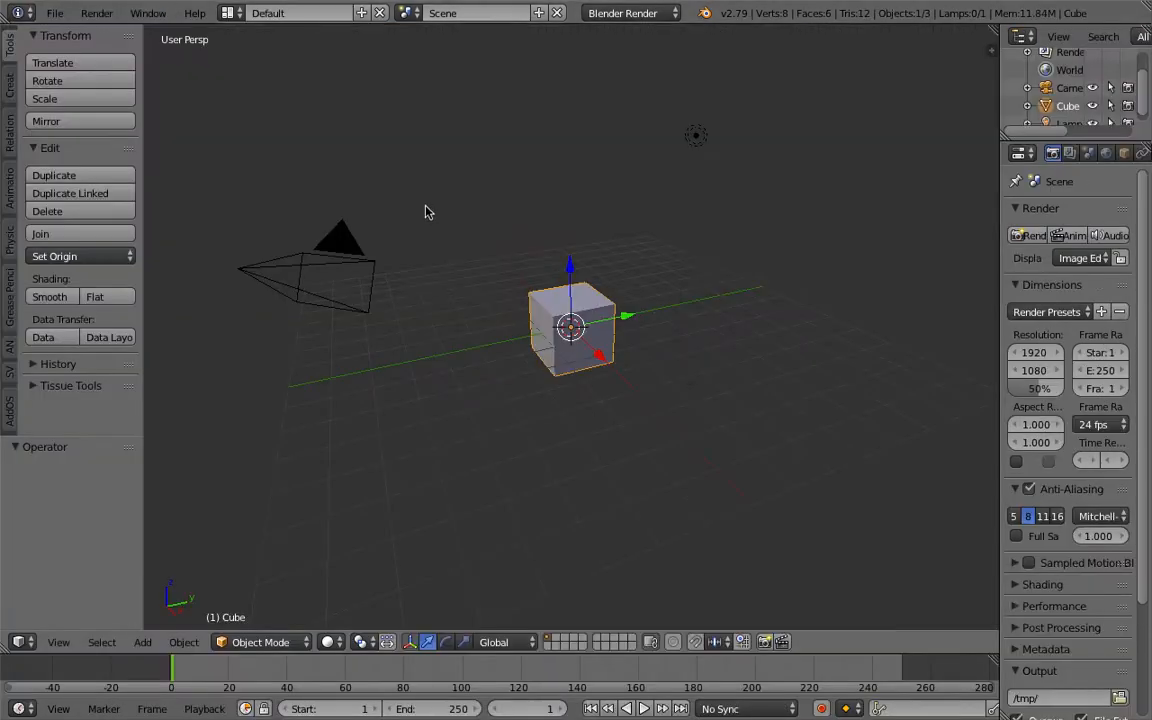
key("a")
key("a")
key("x")
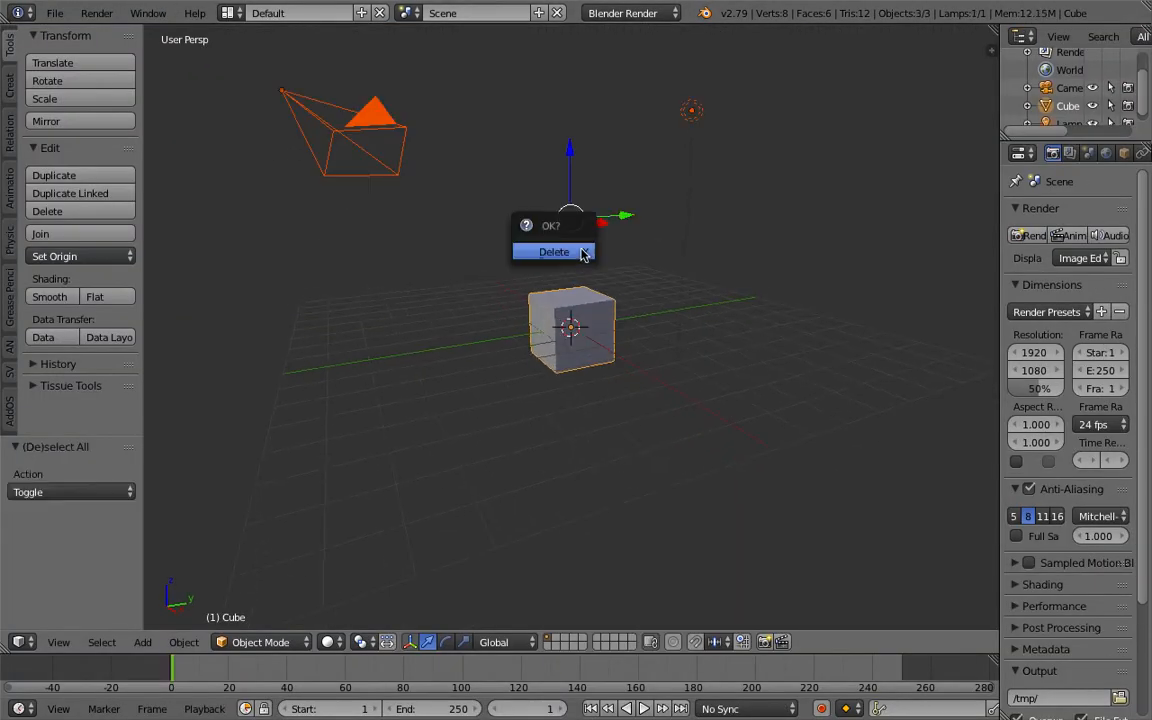
left_click(585, 253)
Step: Set the 3D view to front orthographic
middle_click_drag(618, 259, 587, 297)
left_click(62, 643)
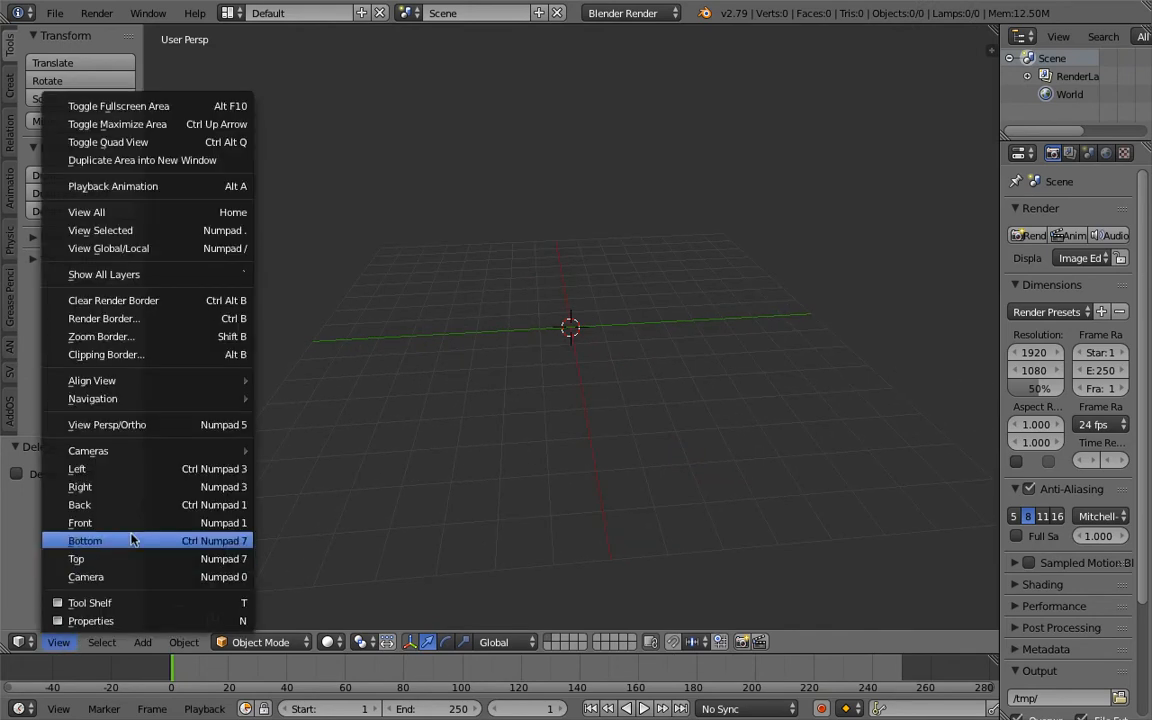
left_click(141, 527)
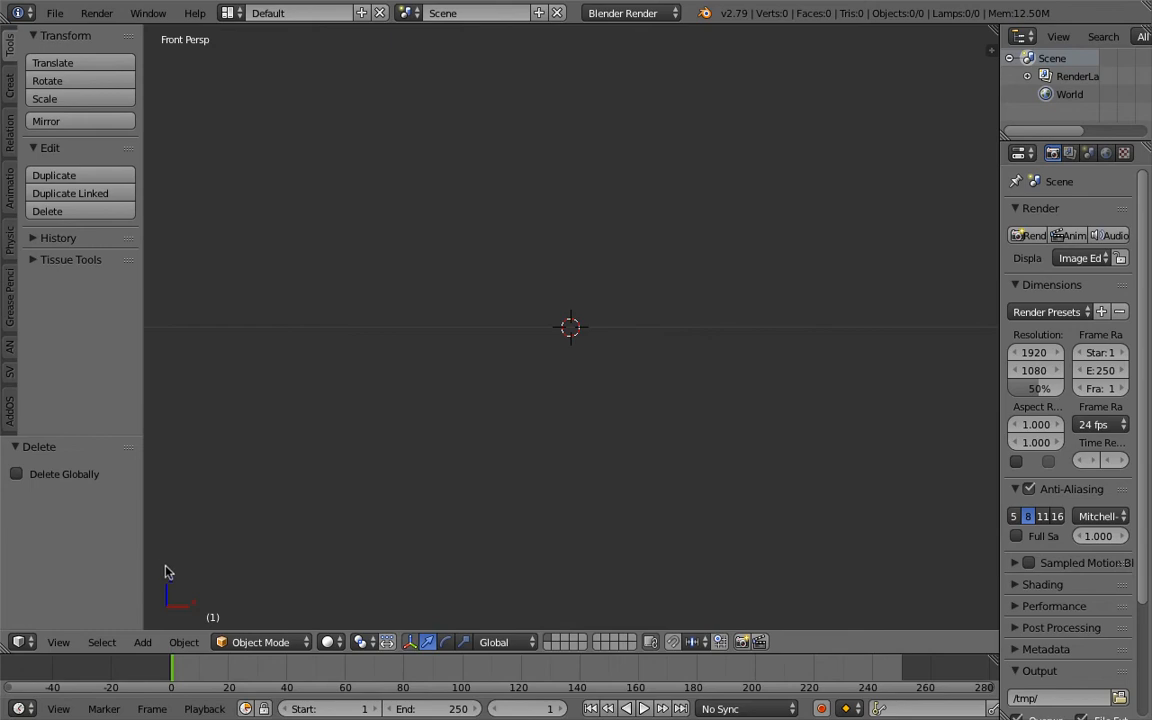
left_click(59, 642)
left_click(180, 419)
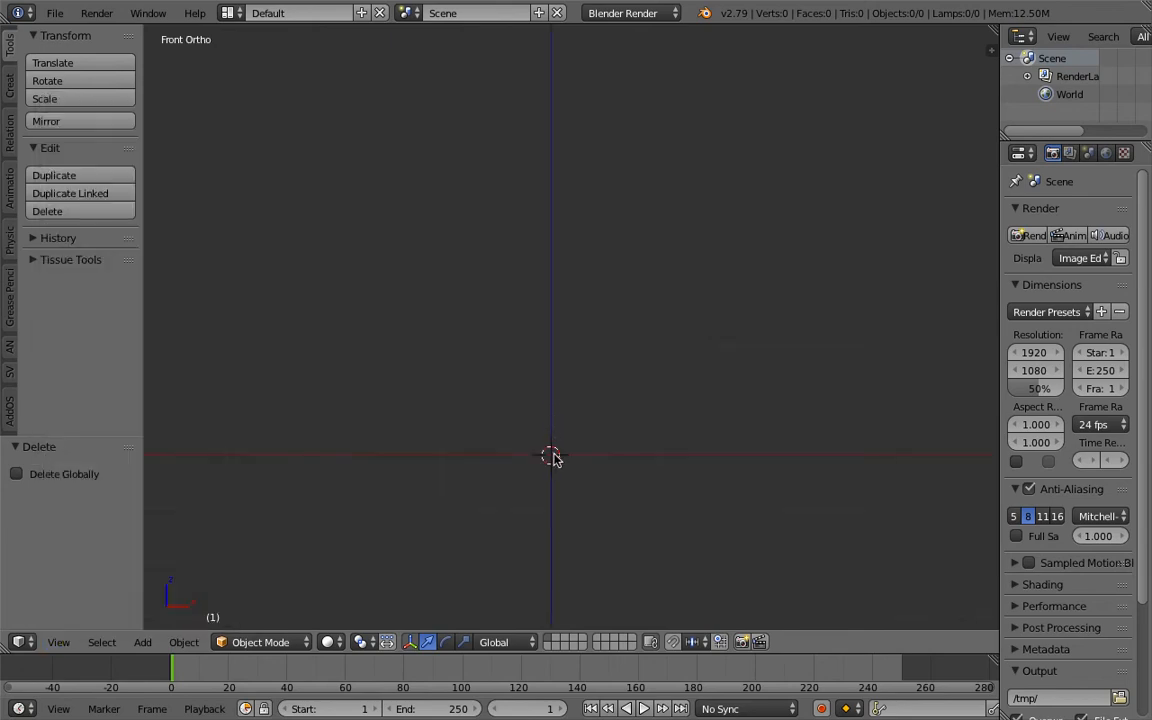
Step: Draw a Grease Pencil stroke at frame 1, rising from the origin and bulging to the left near its base
key("d")
left_click_drag(555, 455, 556, 457)
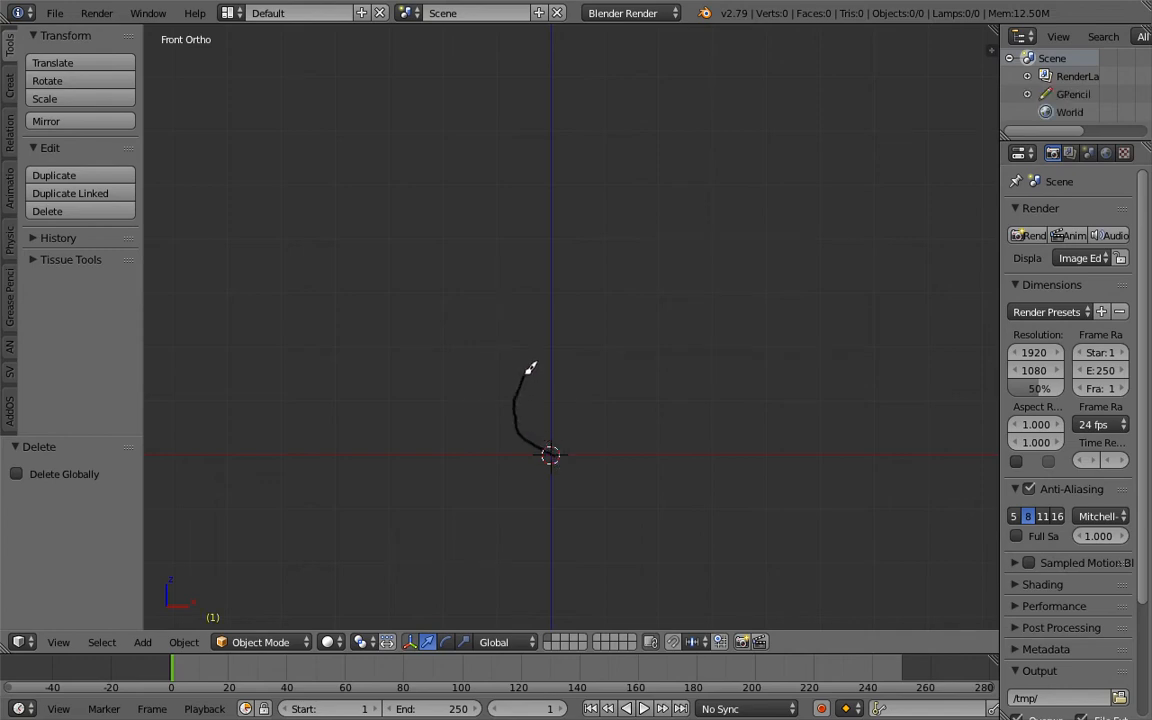
left_click_drag(547, 331, 553, 255)
Step: Draw an S-shaped Grease Pencil stroke at frame 20, rising from the origin and bulging right near its base
left_click(229, 664)
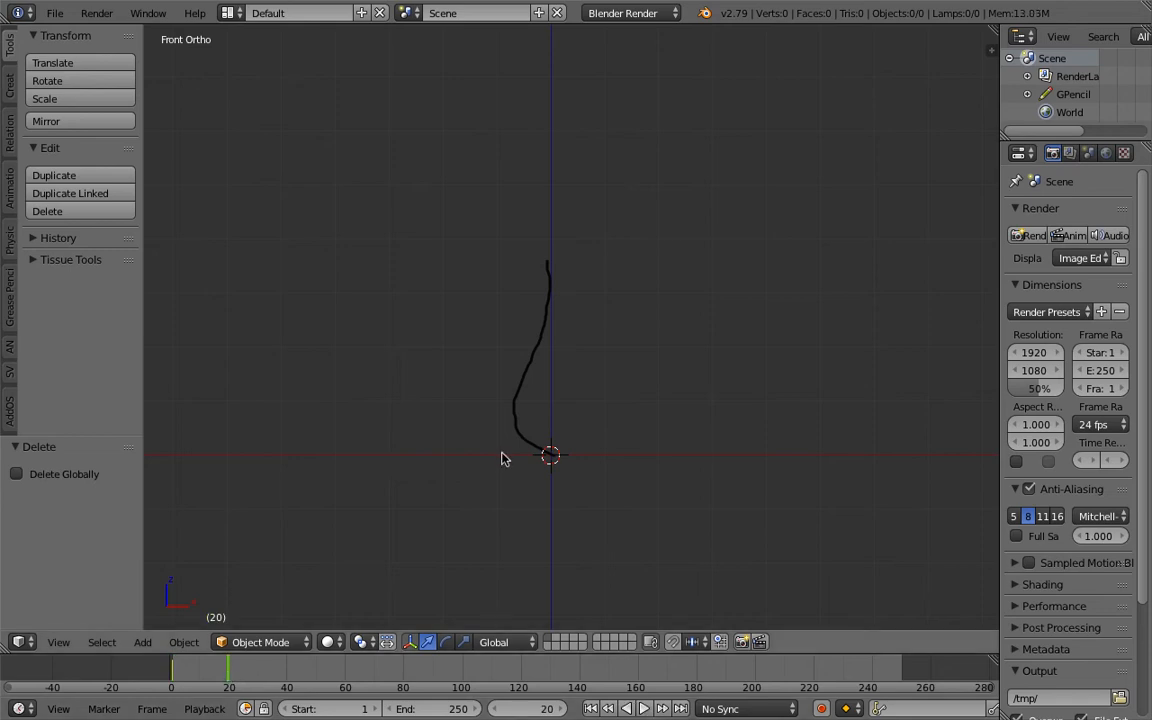
key("d")
left_click_drag(551, 457, 553, 455)
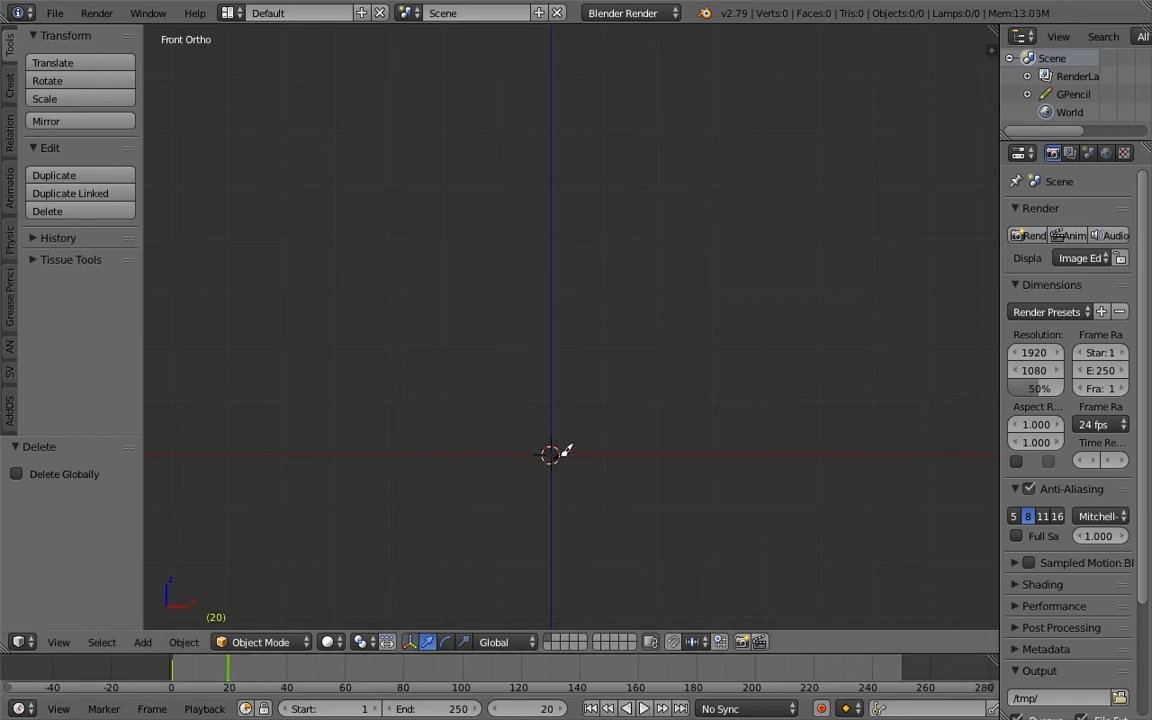
left_click_drag(578, 379, 551, 301)
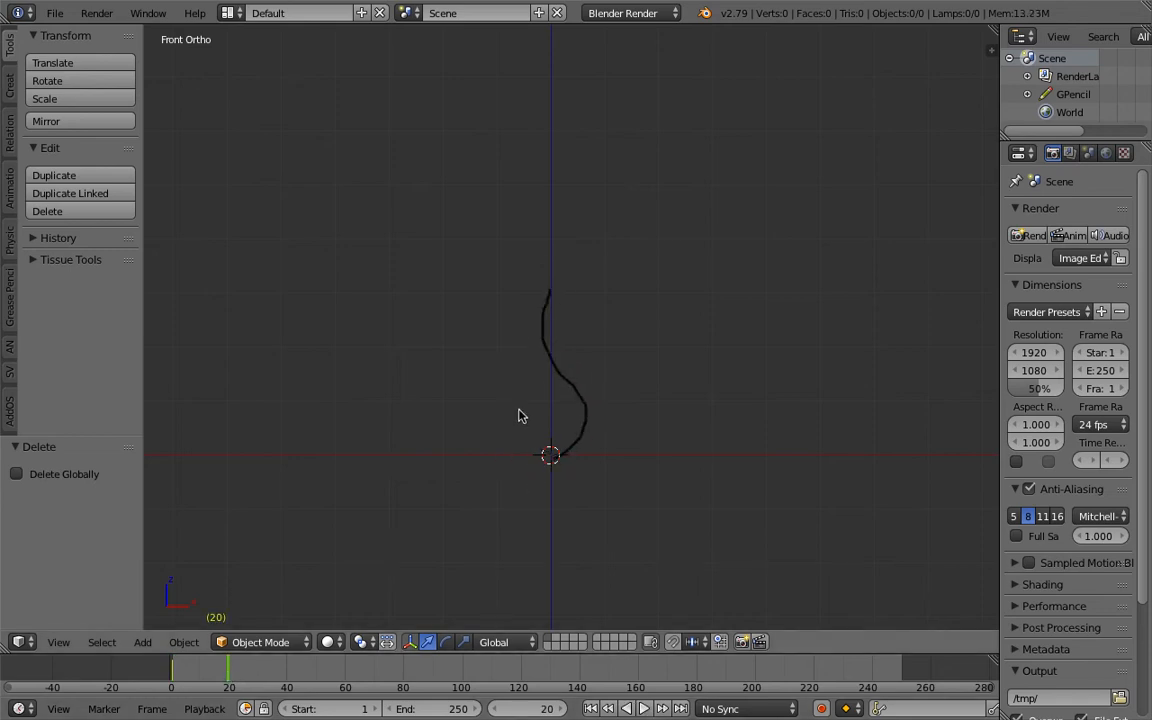
Step: Draw a nearly straight Grease Pencil stroke at frame 10, rising from the origin along the vertical axis
mouse_move(230, 667)
left_mouse_down()
mouse_move(198, 666)
mouse_move(232, 667)
mouse_move(222, 688)
mouse_move(249, 676)
mouse_move(176, 671)
mouse_move(258, 660)
mouse_move(218, 661)
mouse_move(254, 690)
mouse_move(224, 680)
left_mouse_up()
left_click(397, 461)
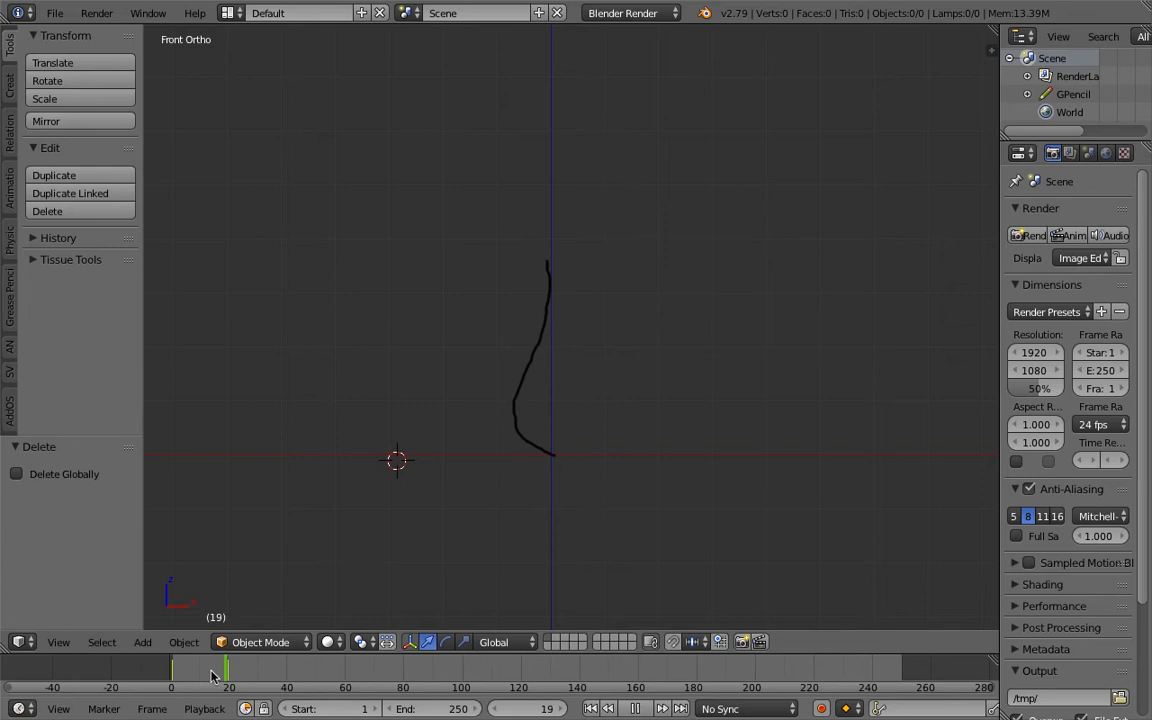
left_click_drag(200, 679, 200, 679)
scroll(428, 520, "up", 1)
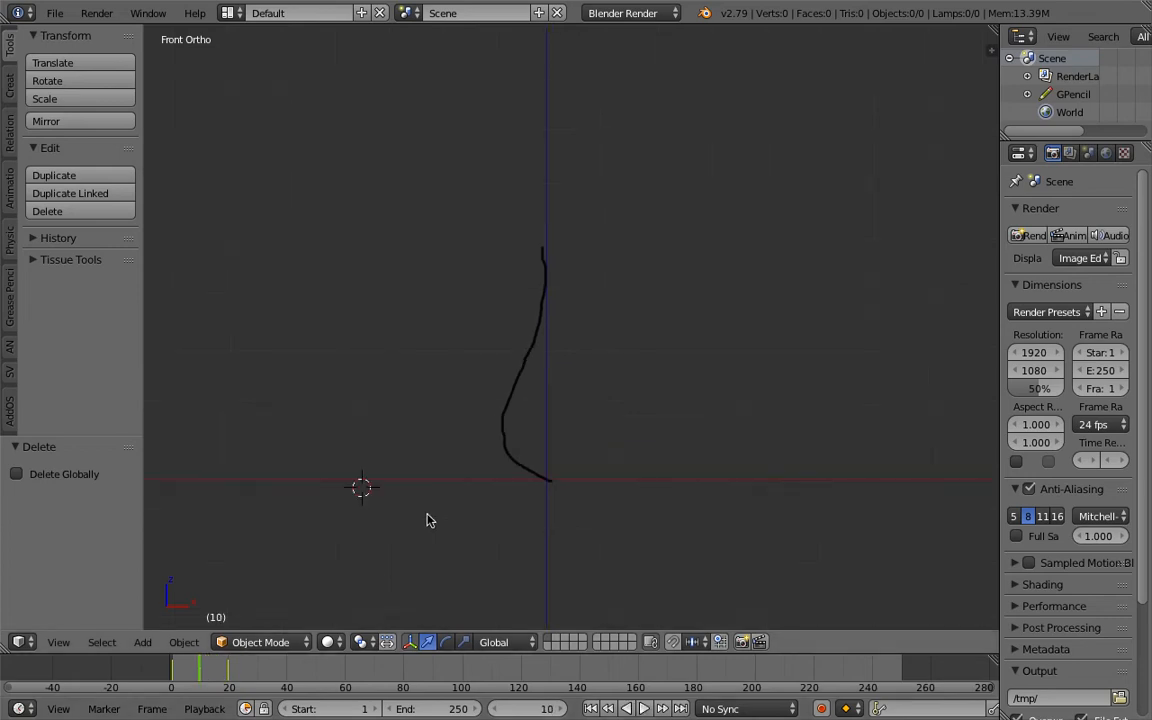
middle_click_drag(560, 441, 561, 468, "shift")
key("ctrl+z")
left_click_drag(548, 508, 557, 285)
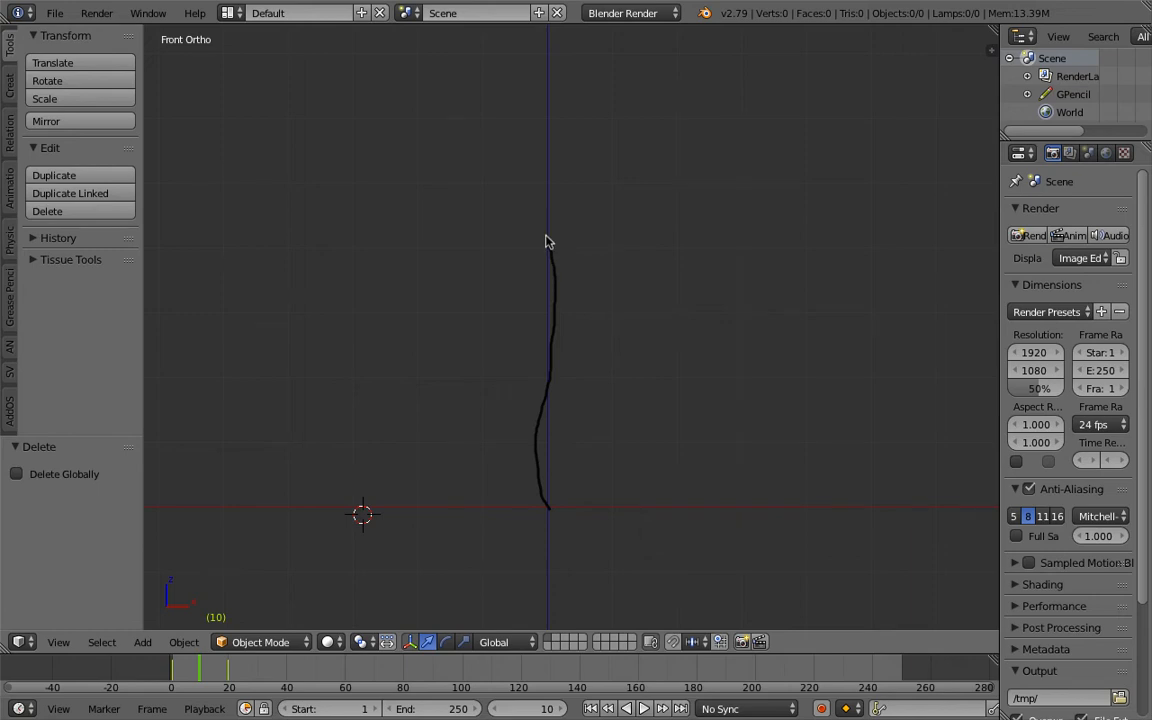
Step: Check the stroke keyframes by scrubbing, and save the file to the Desktop as sv_wiggle_line_001
mouse_move(170, 670)
left_mouse_down()
mouse_move(244, 667)
mouse_move(200, 670)
mouse_move(244, 670)
mouse_move(190, 690)
mouse_move(231, 674)
mouse_move(186, 669)
mouse_move(227, 668)
left_mouse_up()
key("ctrl+s")
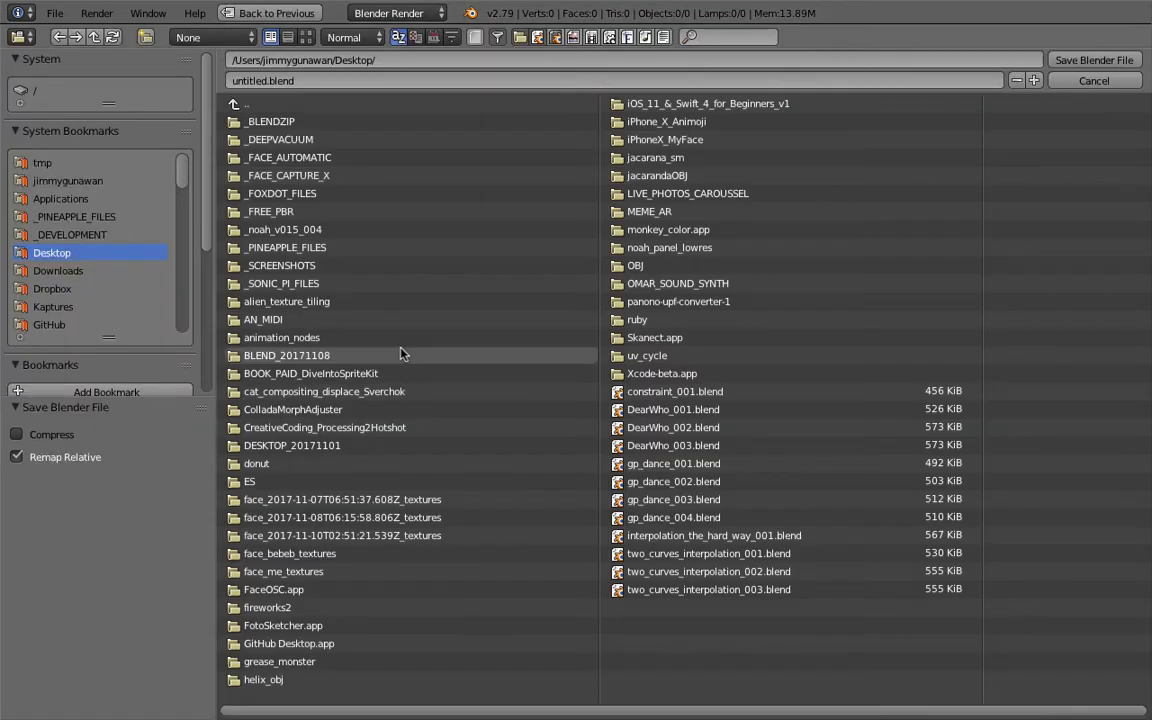
left_click(352, 84)
type("sv_wi")
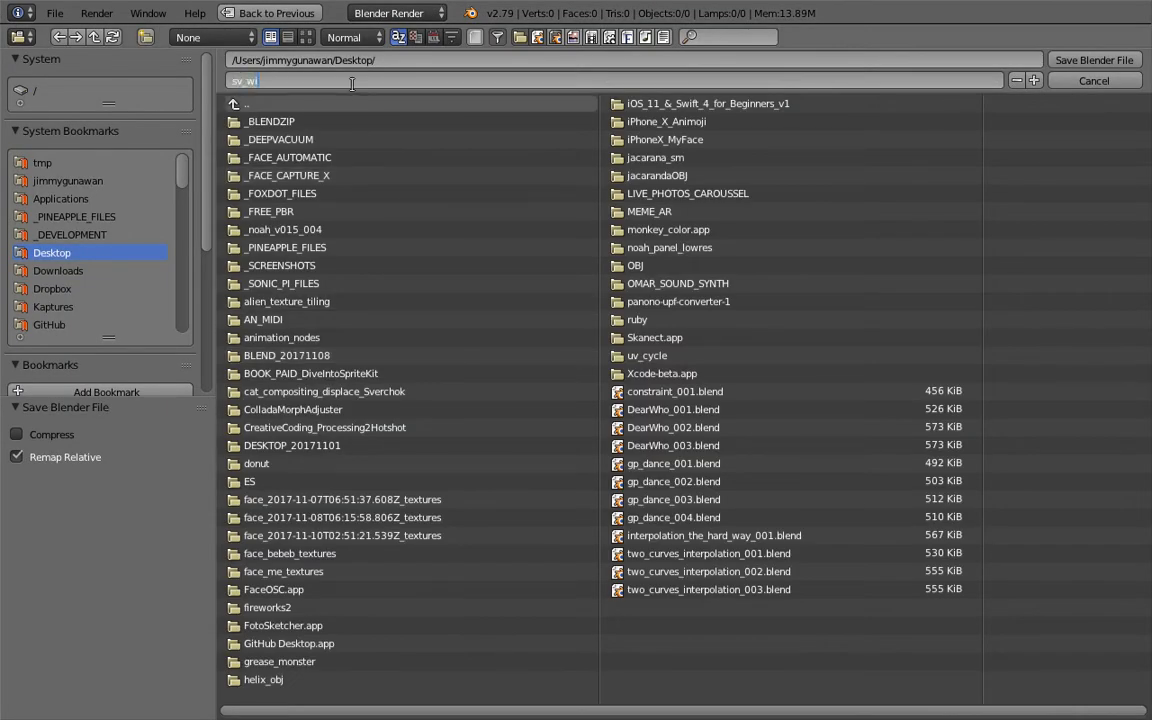
type("ggle_line_001")
key("Return")
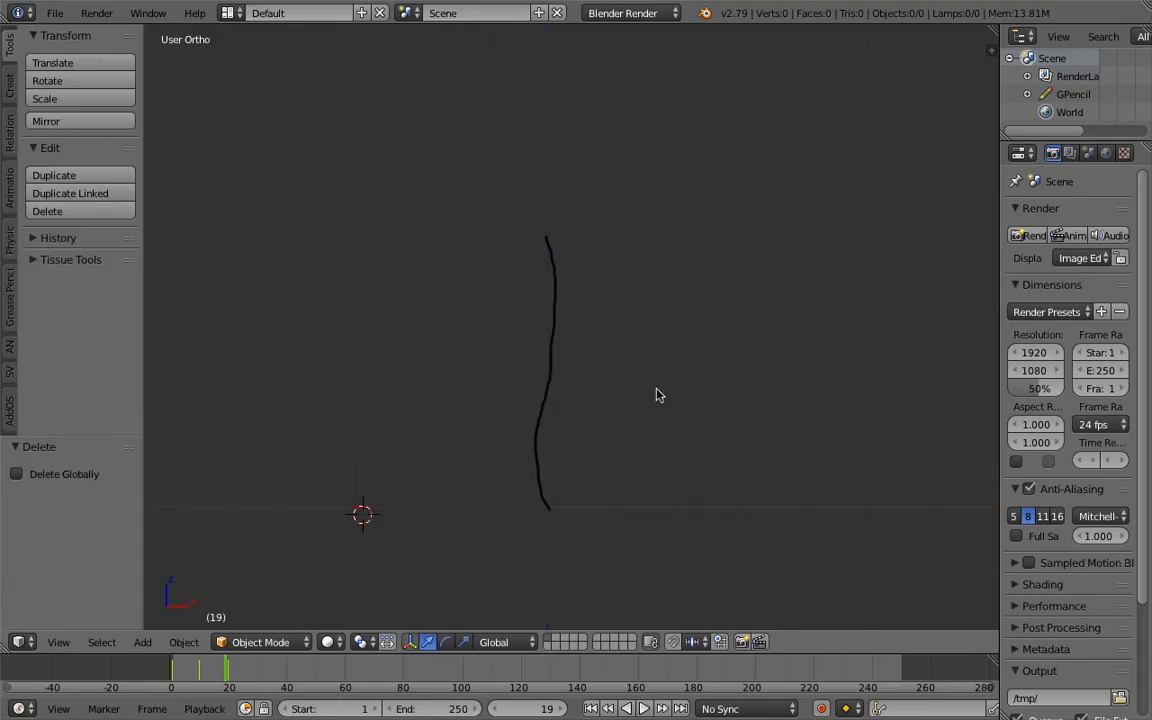
Step: Set the current frame to 32 and switch the screen layout to Compositing
mouse_move(222, 677)
left_mouse_down()
mouse_move(251, 668)
mouse_move(187, 668)
mouse_move(264, 666)
left_mouse_up()
key("ctrl+s")
left_click(265, 665)
middle_click_drag(447, 369, 374, 288)
left_click(229, 12)
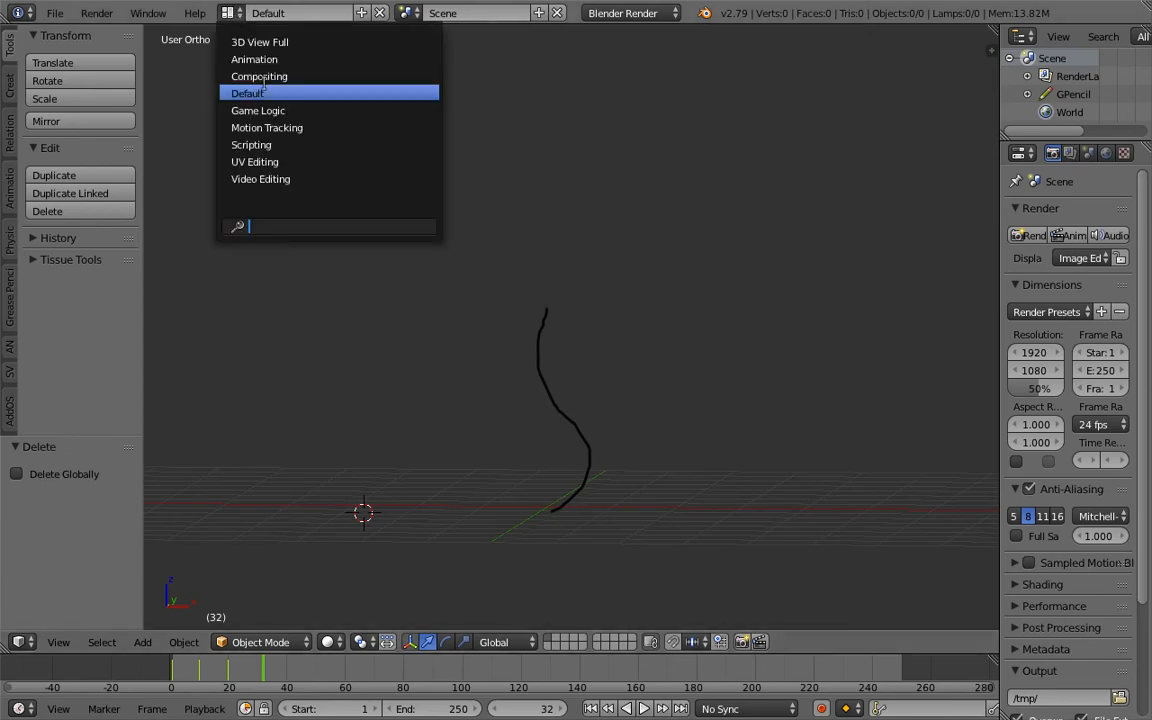
left_click(240, 75)
mouse_move(679, 501)
middle_mouse_down()
mouse_move(728, 494)
mouse_move(725, 586)
mouse_move(702, 560)
mouse_move(463, 510)
middle_mouse_up()
left_click_drag(463, 438, 352, 540)
middle_click_drag(493, 521, 416, 235)
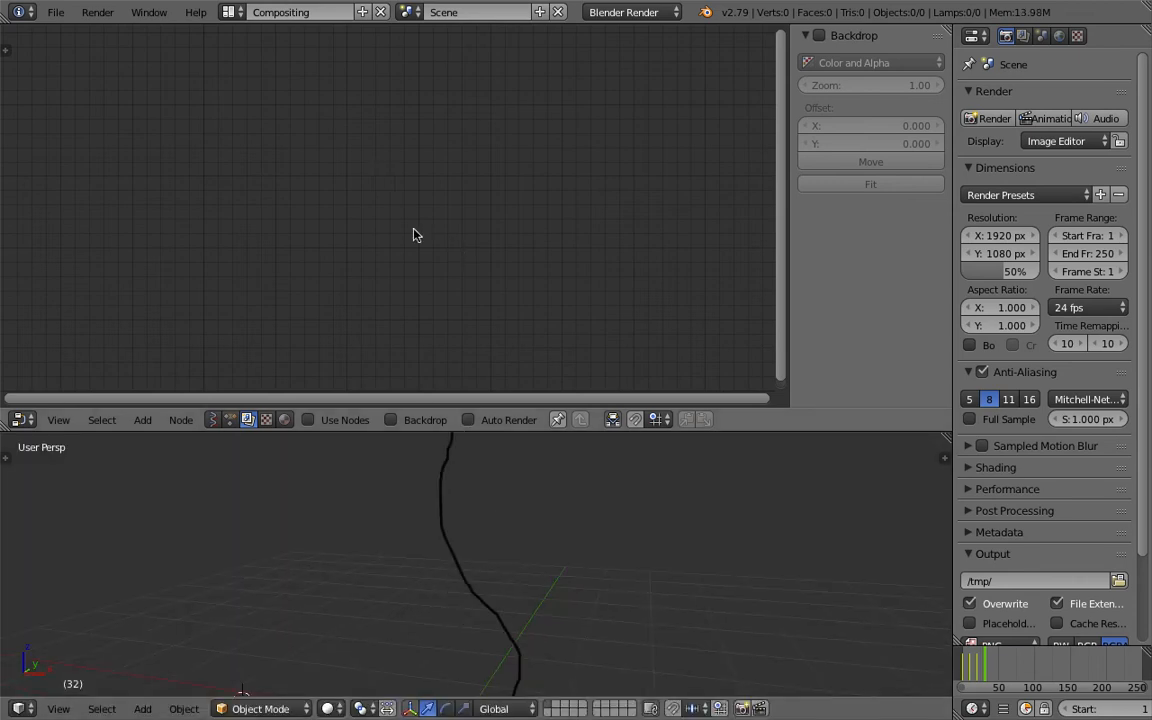
Step: Set the node editor to the Sverchok tree type and create a new node tree
left_click(212, 419)
key("n")
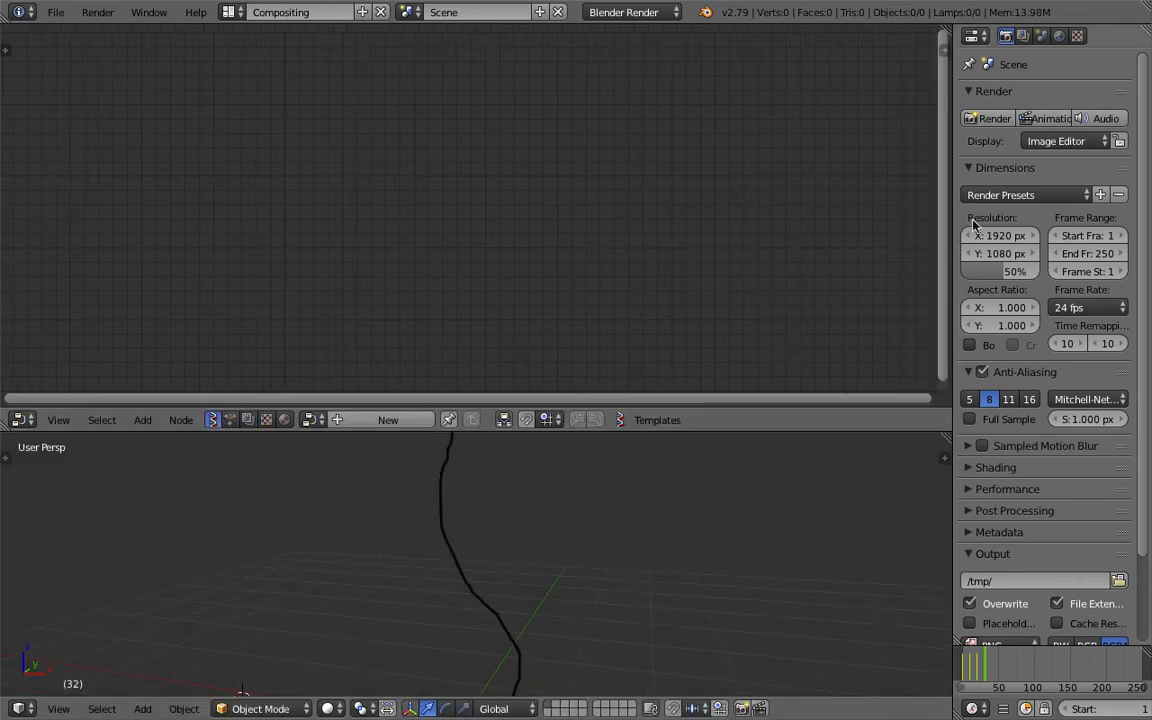
left_click(388, 419)
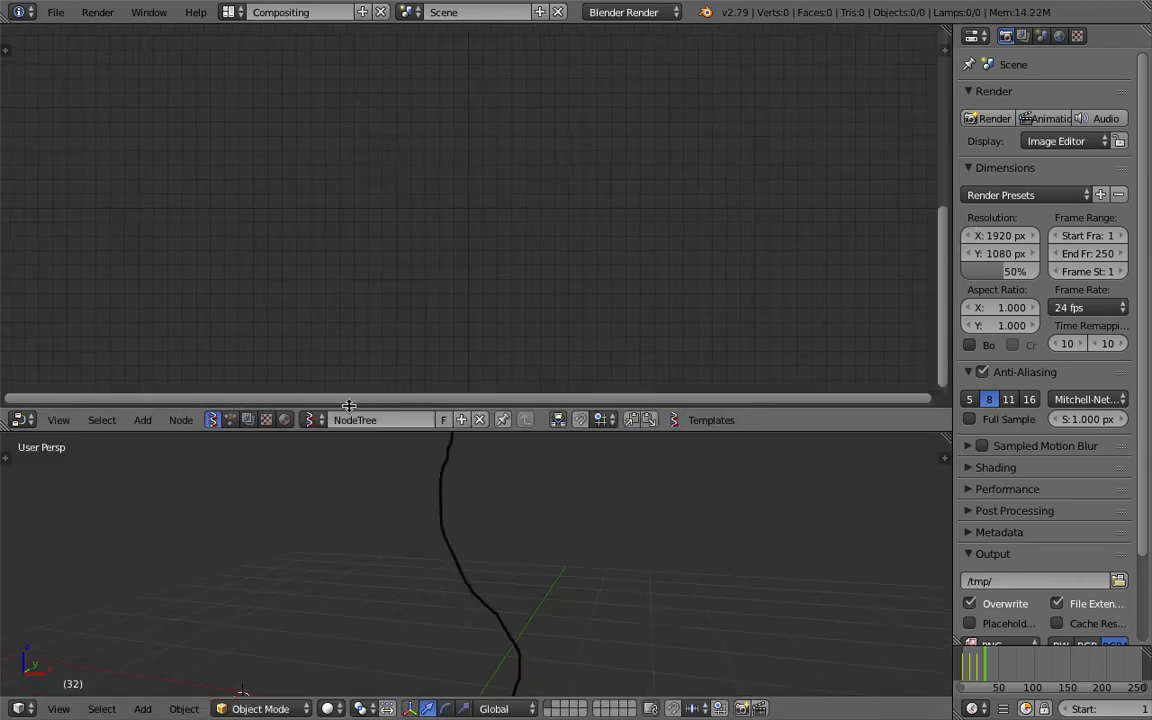
Step: Add the Grease Pencil setup node chain to the tree with the gp macro
key("shift+a")
left_click(410, 155)
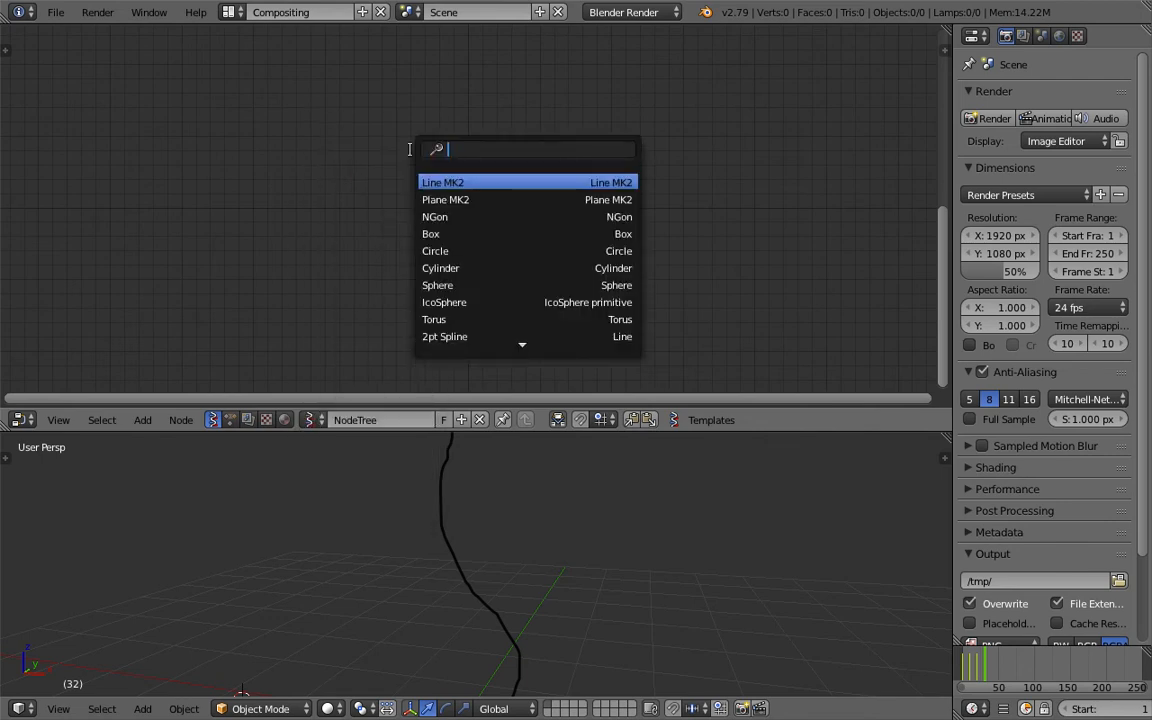
left_click(377, 150)
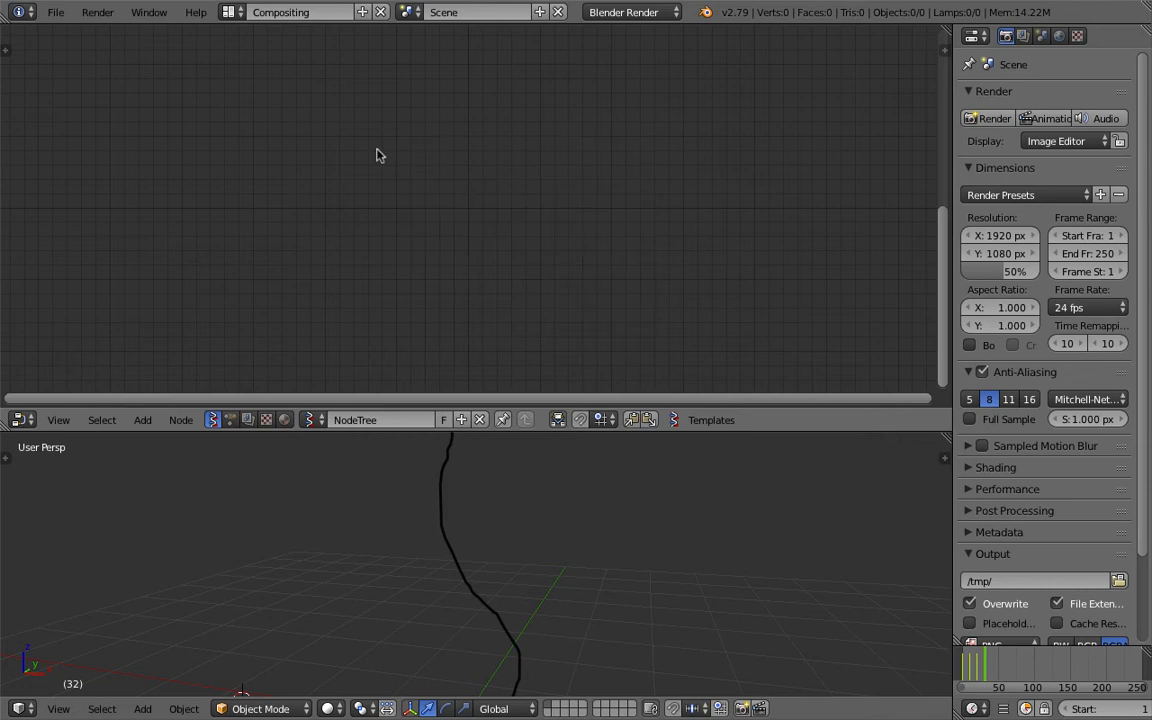
key("alt+space")
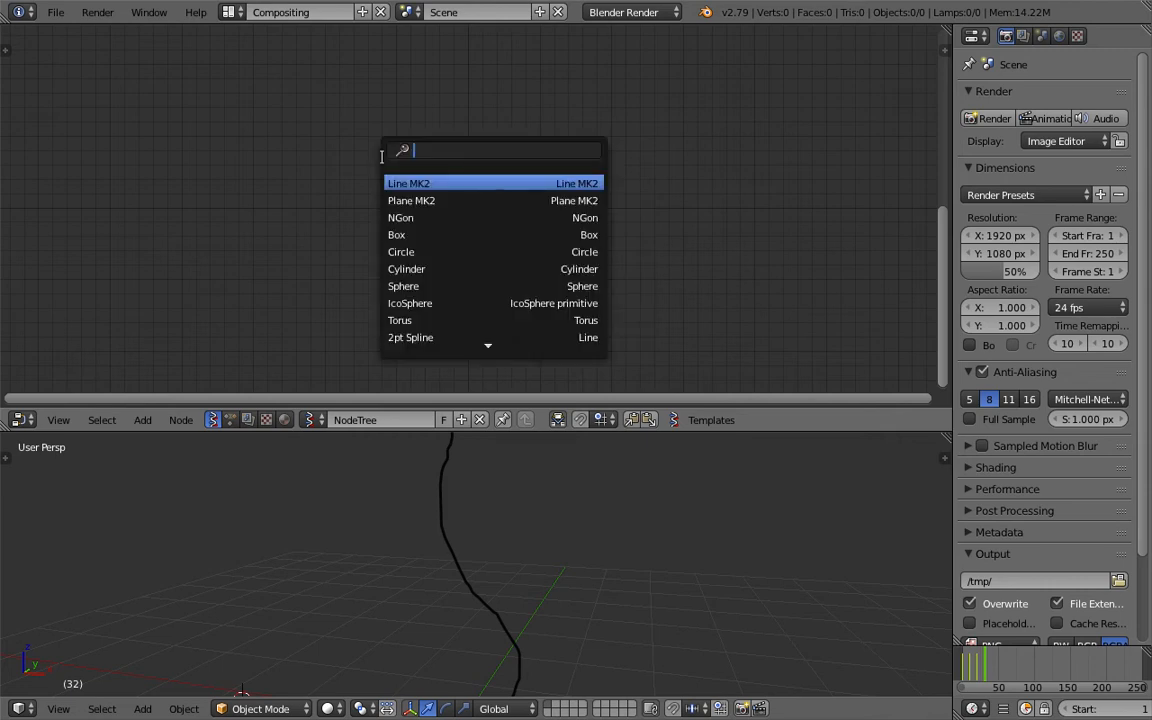
type("gp")
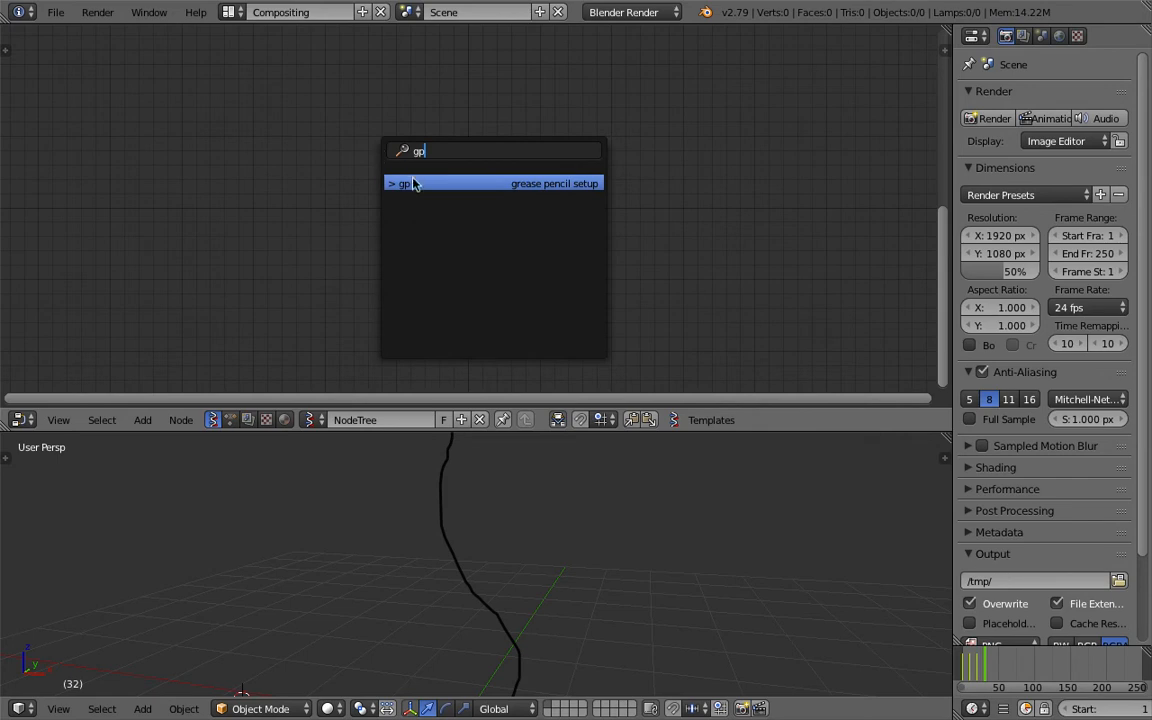
key("Return")
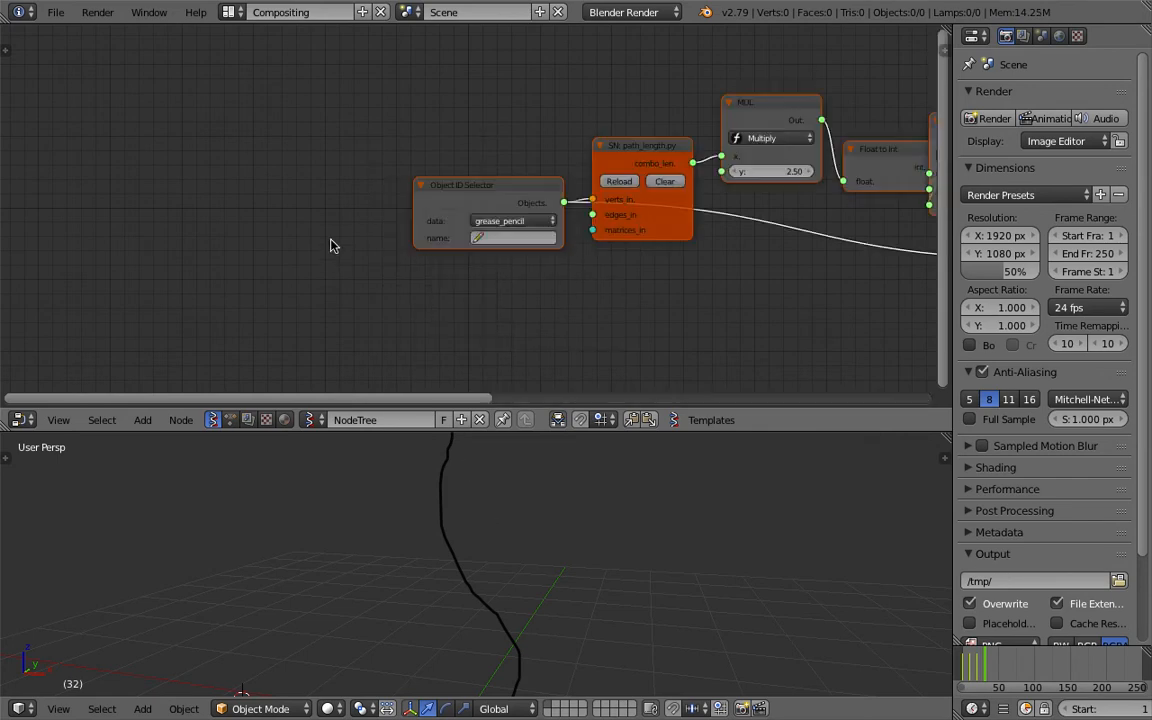
Step: Set the Object ID Selector to the GPencil data and its GP_Layer layer, and shift the node away from its neighbour
left_click(355, 213)
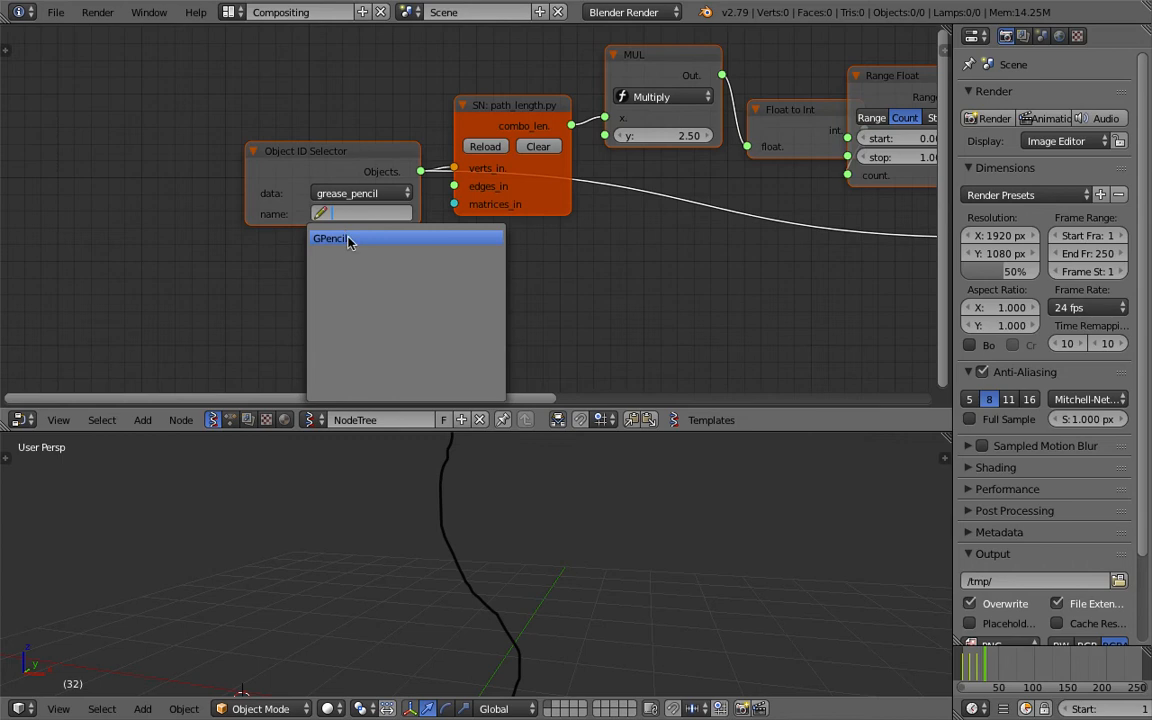
left_click(341, 237)
left_click_drag(350, 153, 312, 157)
left_click(322, 238)
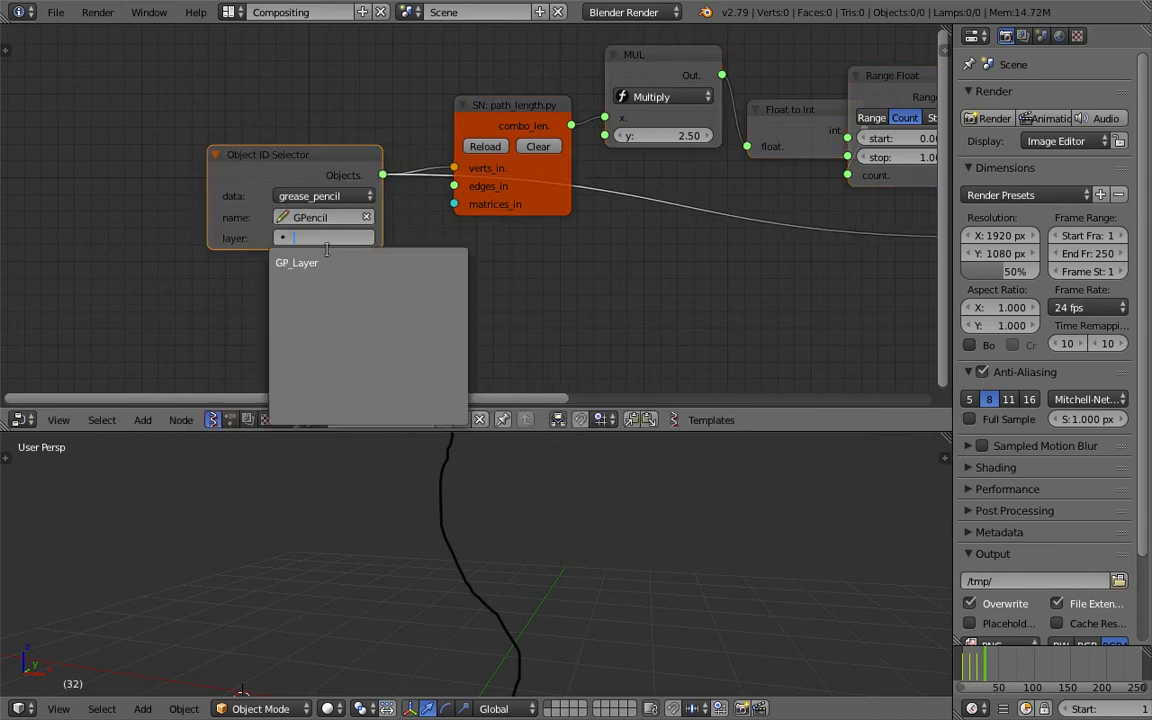
left_click(321, 261)
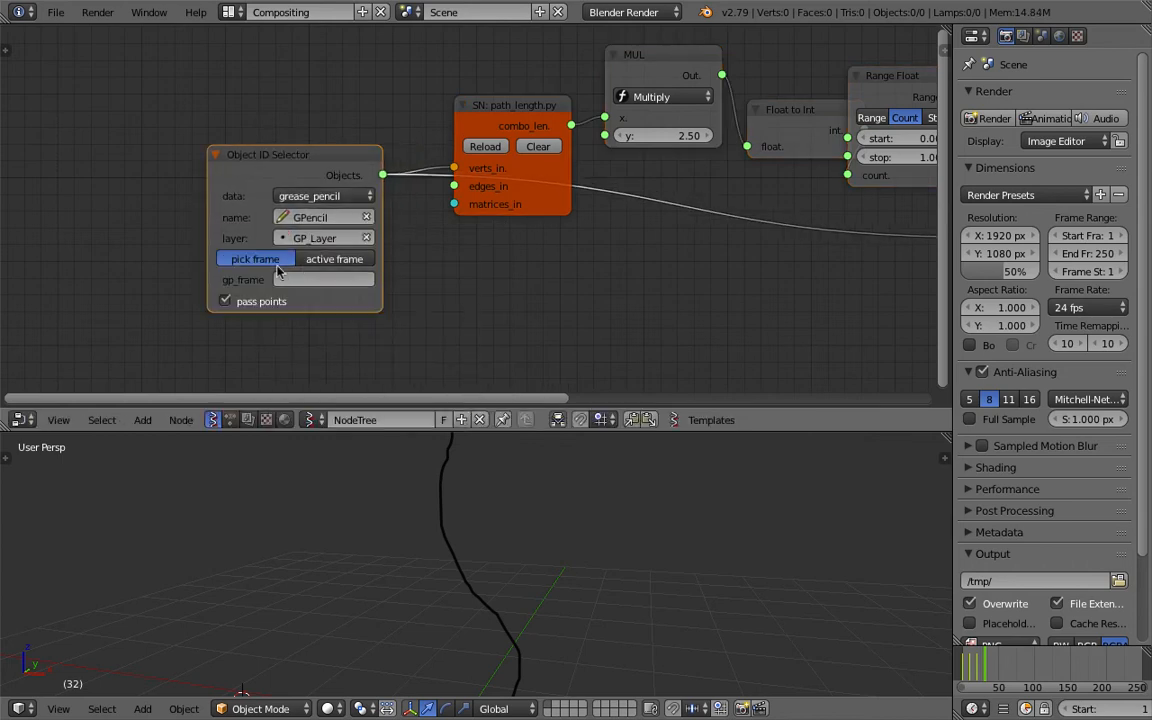
Step: Set the Object ID Selector to pick frame 0 | 1 as its gp_frame and save the file
left_click(321, 261)
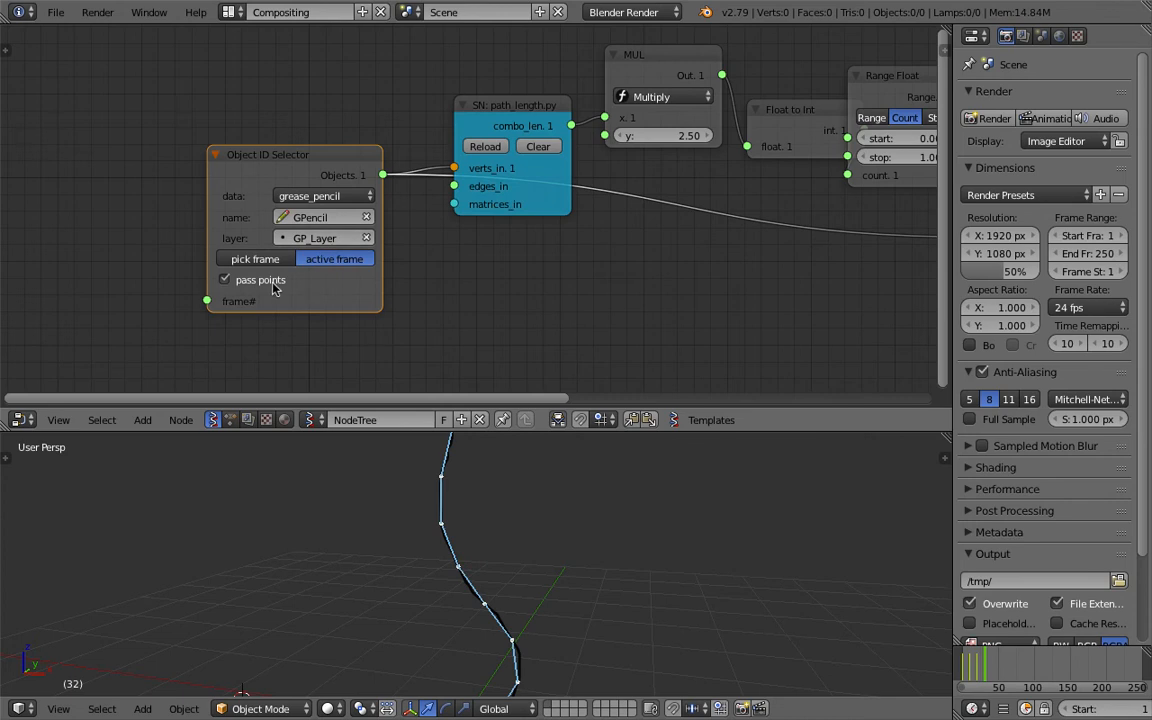
left_click(256, 259)
left_click(310, 280)
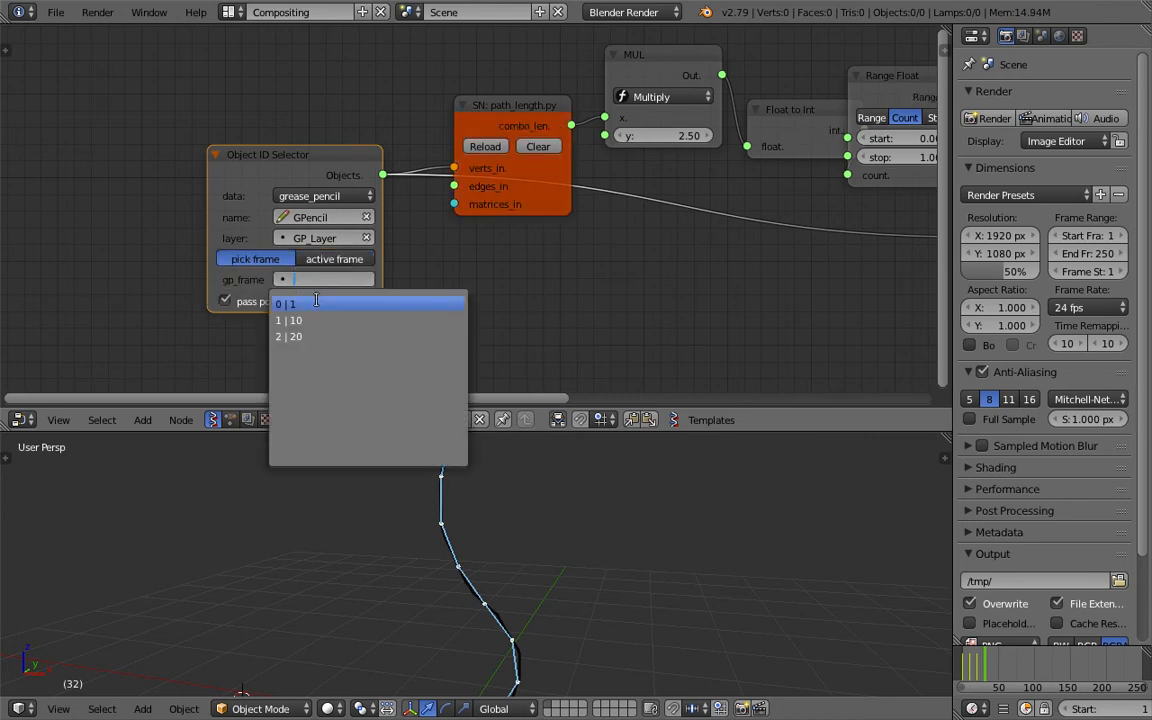
left_click(316, 301)
middle_click_drag(348, 263, 324, 222)
left_click(298, 246)
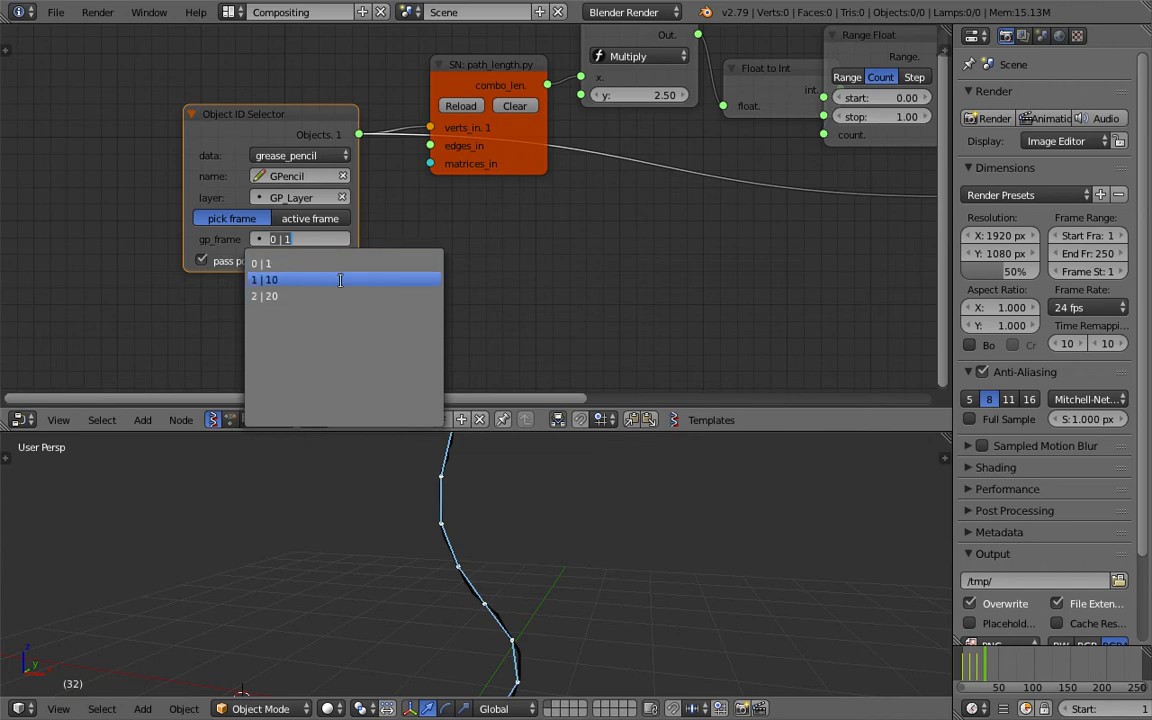
scroll(656, 265, "down", 3)
key("ctrl+s")
left_click(656, 270)
Step: Move the Viewer Draw node farther along the chain, delete the UV Connection node before it, and save
scroll(656, 268, "down", 3)
middle_click_drag(656, 268, 457, 256)
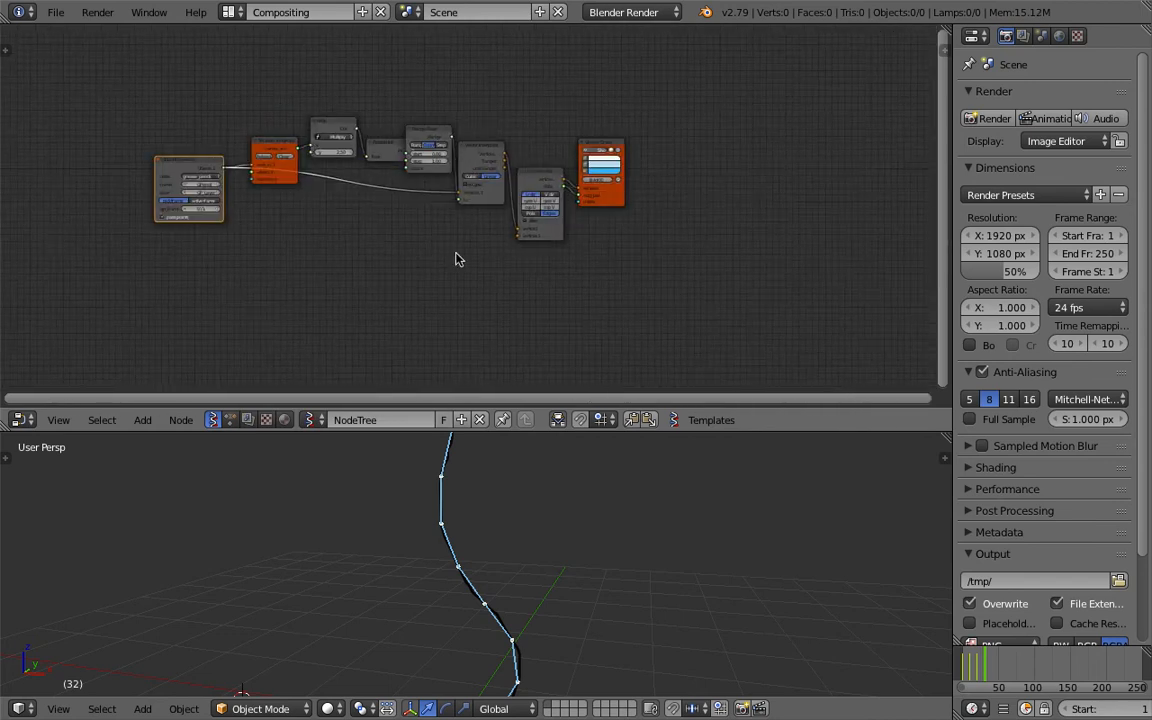
scroll(458, 256, "up", 4)
left_click_drag(665, 201, 711, 204)
scroll(640, 178, "up", 4)
left_click_drag(607, 159, 612, 149)
key("x")
scroll(602, 173, "down", 3)
key("ctrl+s")
left_click(602, 182)
Step: Connect the Vector Interpolation vertices to the Viewer Draw node, repositioning the viewer, and save the file
scroll(602, 182, "down", 4)
middle_click_drag(380, 187, 430, 165)
key("a")
key("a")
key("a")
left_click_drag(699, 116, 670, 97)
scroll(558, 126, "up", 3)
mouse_move(582, 109)
left_mouse_down()
mouse_move(694, 132)
mouse_move(693, 146)
mouse_move(697, 122)
mouse_move(678, 110)
left_mouse_up()
key("ctrl+s")
left_click(693, 147)
Step: Insert a UV Connection node before the Viewer Draw node, set it to Edges, and connect its data output to edg_pol
scroll(540, 520, "down", 5)
middle_click_drag(654, 84, 586, 119)
scroll(582, 134, "up", 2)
key("alt+space")
type("uv")
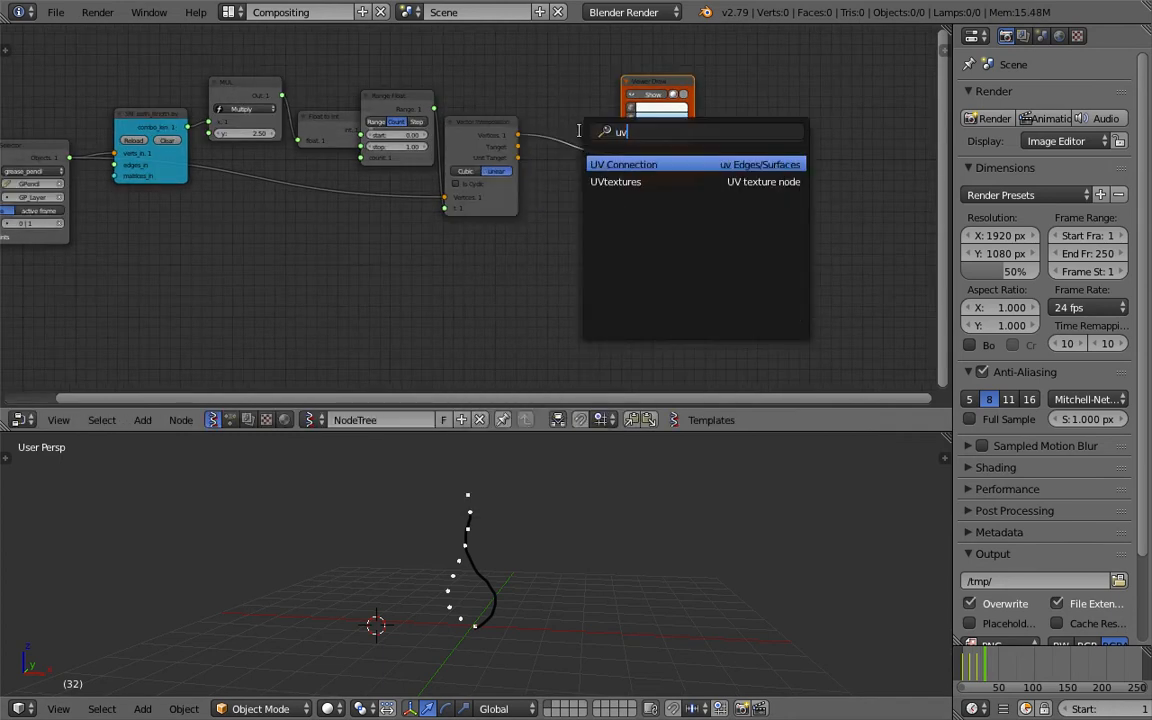
key("Return")
left_click(549, 121)
scroll(630, 127, "up", 3)
left_click_drag(677, 132, 729, 155)
left_click(647, 189)
key("ctrl+s")
left_click(757, 229)
Step: Duplicate the whole node chain twice, stacking the copies below the original
middle_click_drag(421, 586, 420, 580)
scroll(468, 552, "down", 1)
scroll(489, 244, "down", 2)
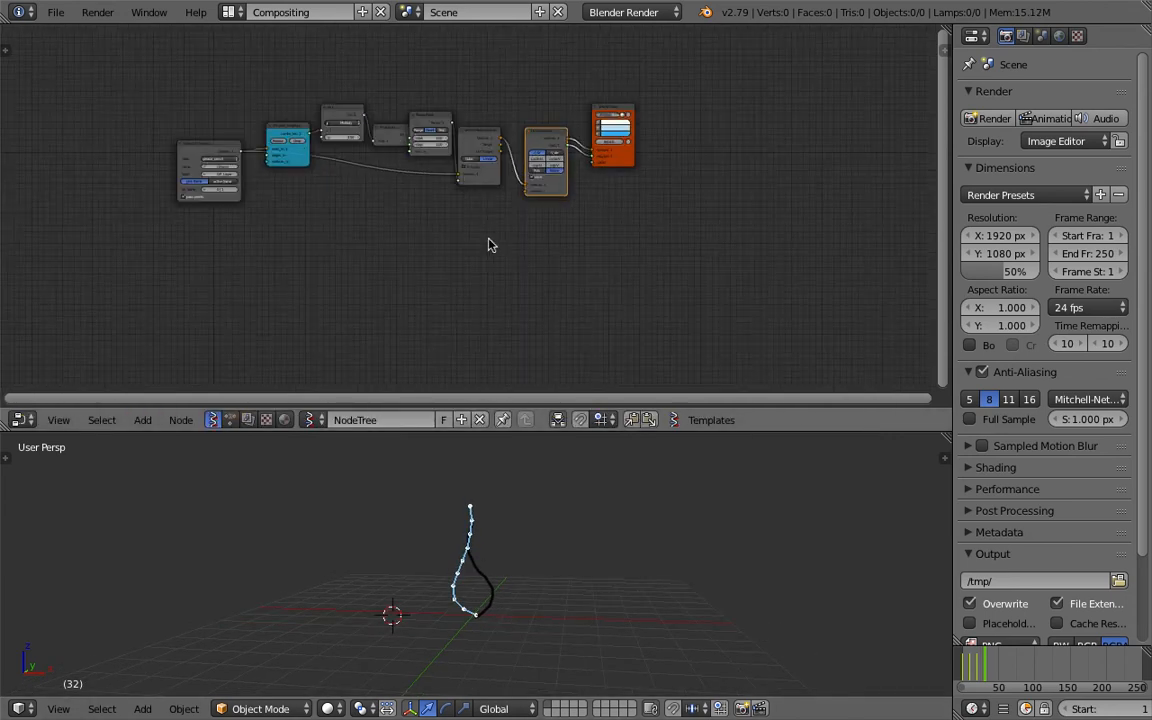
key("a")
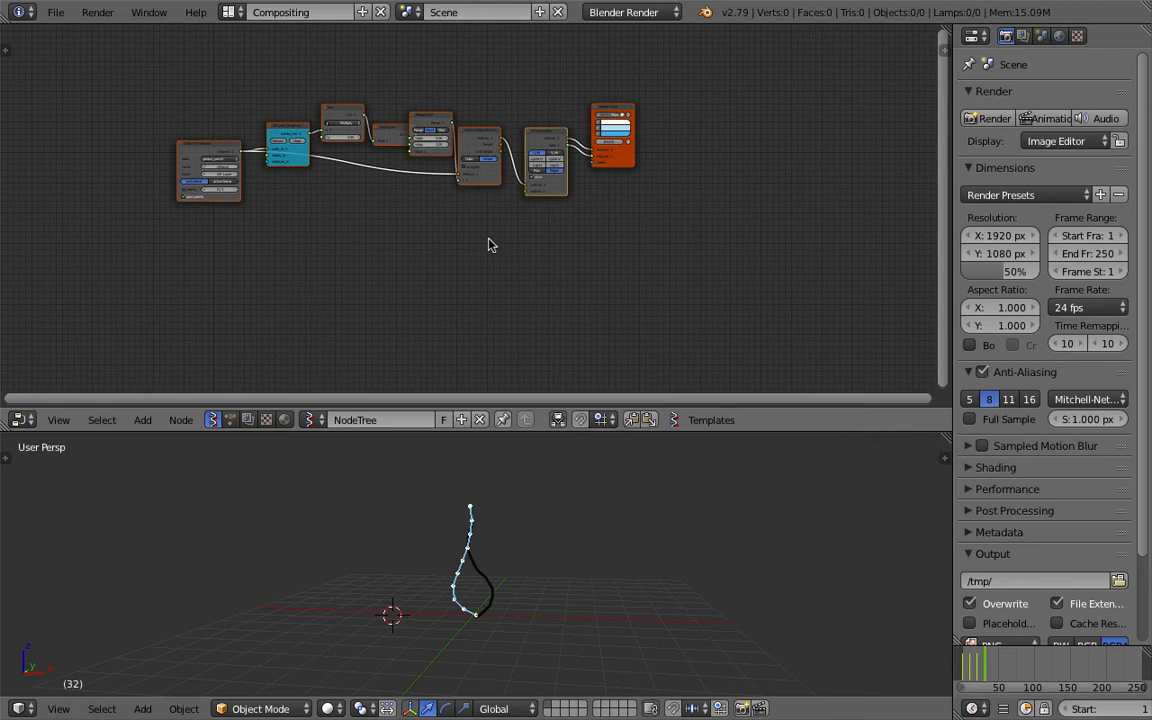
key("shift+d")
left_click(491, 341)
middle_click_drag(490, 340, 480, 264)
key("shift+d")
left_click(476, 265)
Step: Set the gp_frame to 1 | 10 in the second chain's Object ID Selector and to 2 | 20 in the third
scroll(470, 140, "up", 5)
middle_click_drag(466, 140, 383, 50)
left_click(448, 212)
left_click(456, 245)
left_click(391, 240)
left_click(392, 266)
key("ctrl+s")
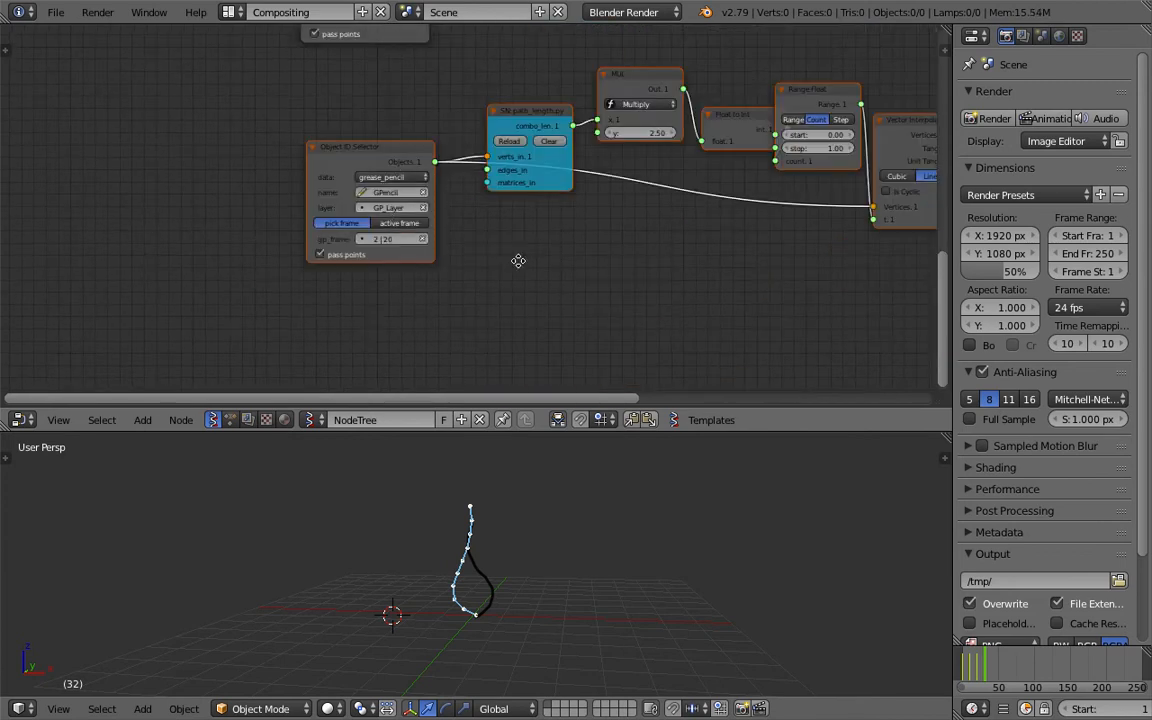
left_click(496, 270)
Step: Set the edge colour to green in the second chain's Viewer Draw node and to red in the third
key("Home")
mouse_move(605, 144)
middle_mouse_down()
mouse_move(594, 168)
mouse_move(470, 266)
middle_mouse_up()
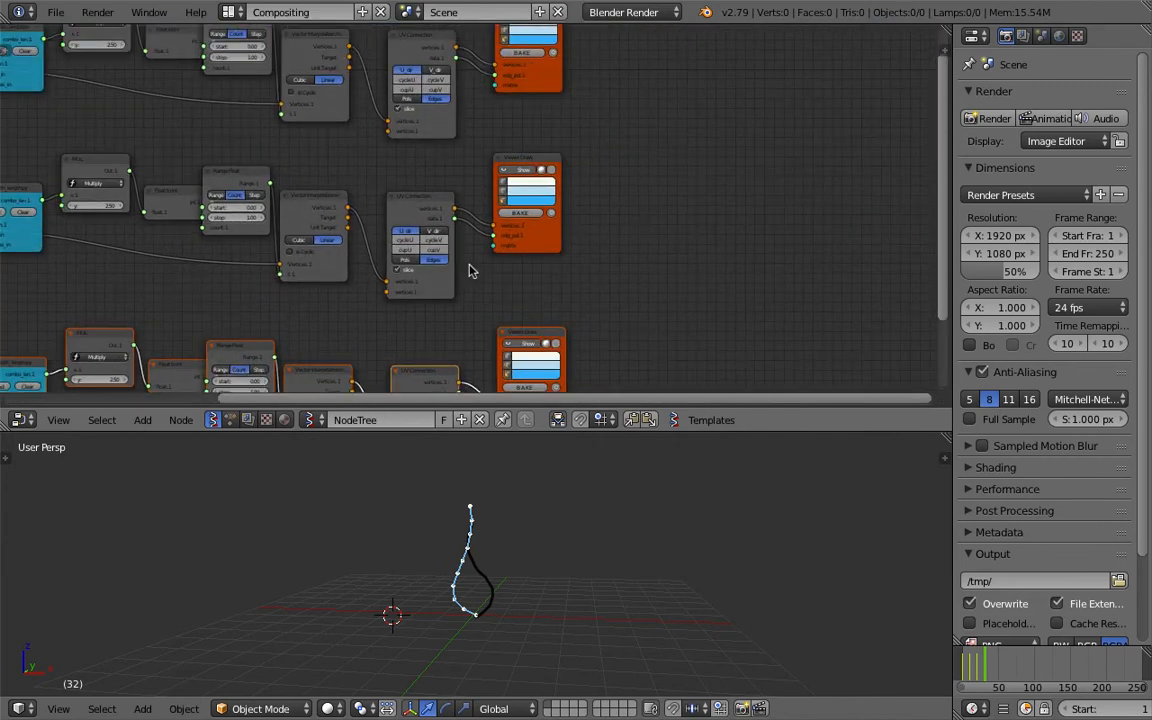
scroll(492, 222, "up", 4)
left_click(536, 186)
left_click_drag(561, 73, 541, 59)
middle_click_drag(555, 310, 535, 158)
left_click(529, 259)
mouse_move(545, 148)
left_mouse_down()
mouse_move(540, 159)
mouse_move(555, 156)
left_mouse_up()
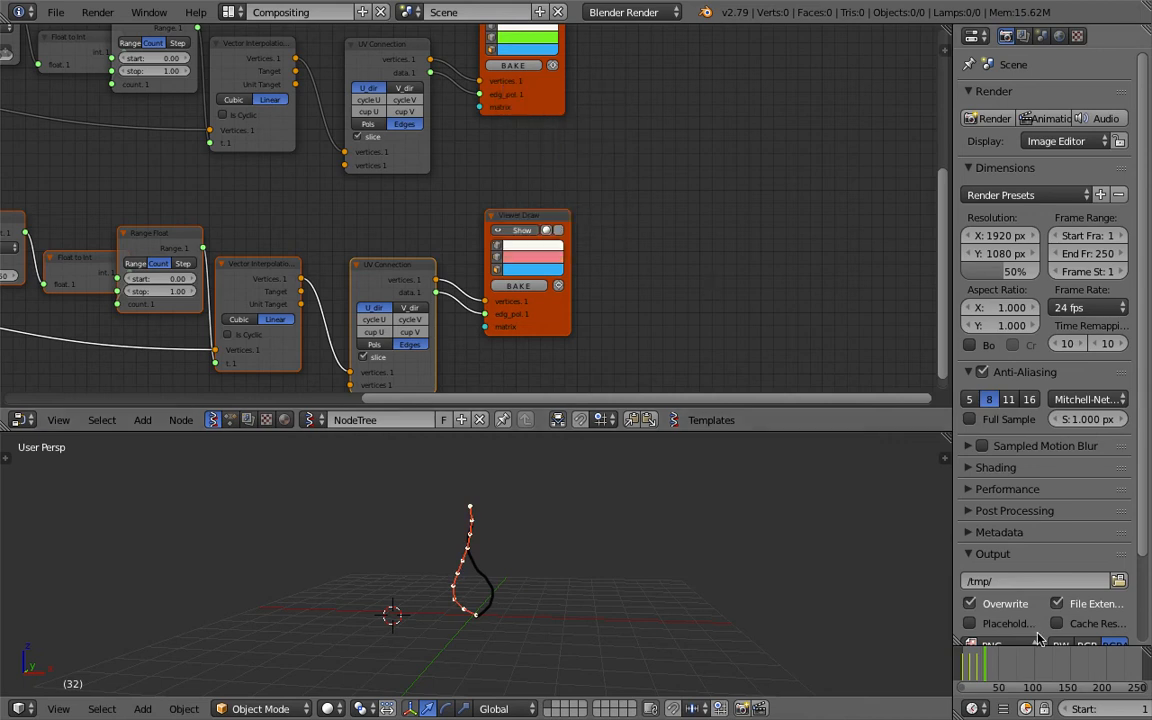
Step: Move the current frame to 74, inspect the three coloured lines, and save the file
left_click(1015, 660)
scroll(603, 536, "up", 5)
middle_click_drag(579, 556, 507, 574)
scroll(475, 528, "down", 2)
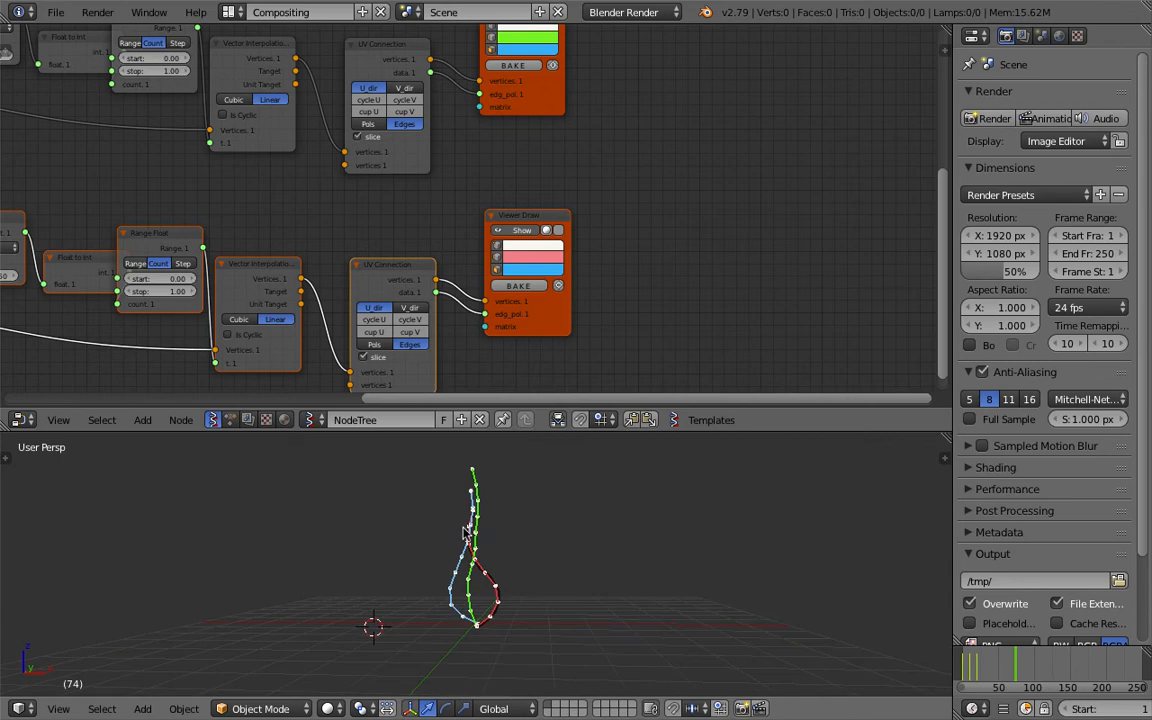
middle_click_drag(485, 481, 509, 570)
key("ctrl+s")
left_click(509, 571)
Step: Hide the Grease Pencil layer in the 3D view's properties and save the file
key("n")
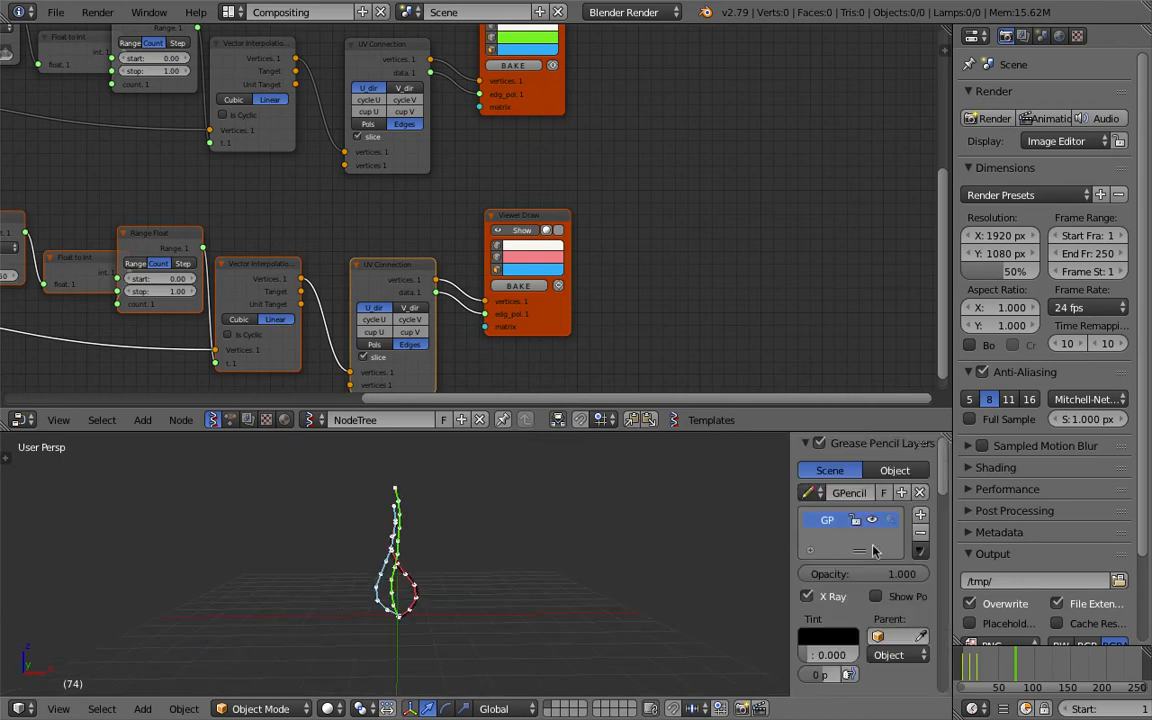
scroll(471, 563, "up", 3)
scroll(471, 563, "down", 2)
key("ctrl+s")
left_click(472, 564)
scroll(473, 568, "down", 1)
middle_click_drag(339, 177, 662, 190)
middle_click_drag(399, 162, 592, 167)
scroll(402, 158, "up", 2)
middle_click_drag(402, 127, 364, 160)
scroll(368, 170, "down", 5)
middle_click_drag(386, 184, 415, 236)
scroll(419, 226, "down", 2)
key("space")
type("math")
key("Down")
key("Return")
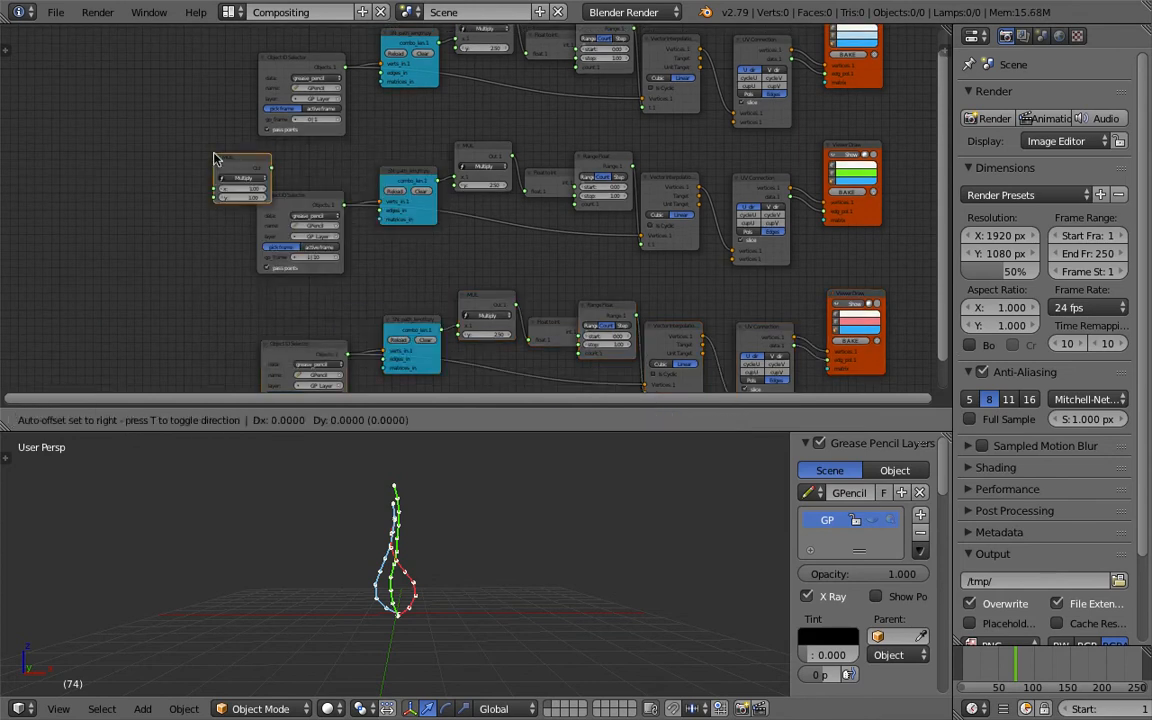
key("Escape")
Step: Add a float number node ahead of the Object ID Selector nodes
key("shift+a")
left_click(170, 153)
type("float")
key("Down")
key("Return")
left_click(170, 157)
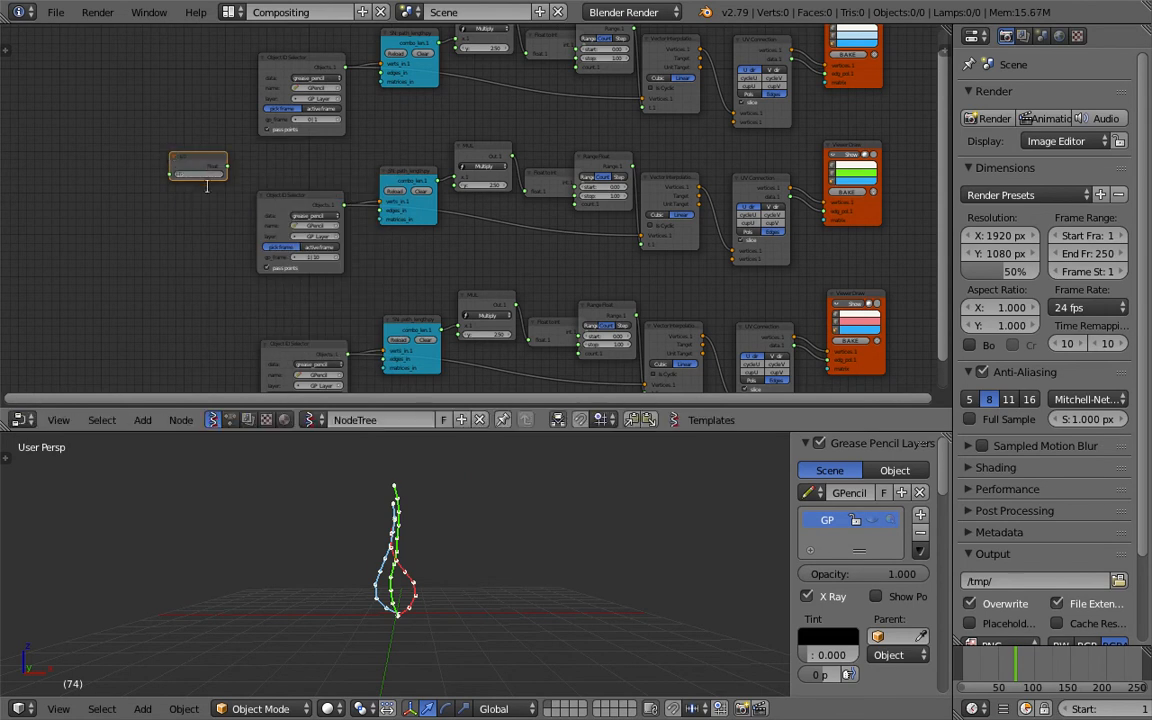
Step: Connect the float node's output to the y input of the Multiply node in all three chains
scroll(215, 184, "up", 1)
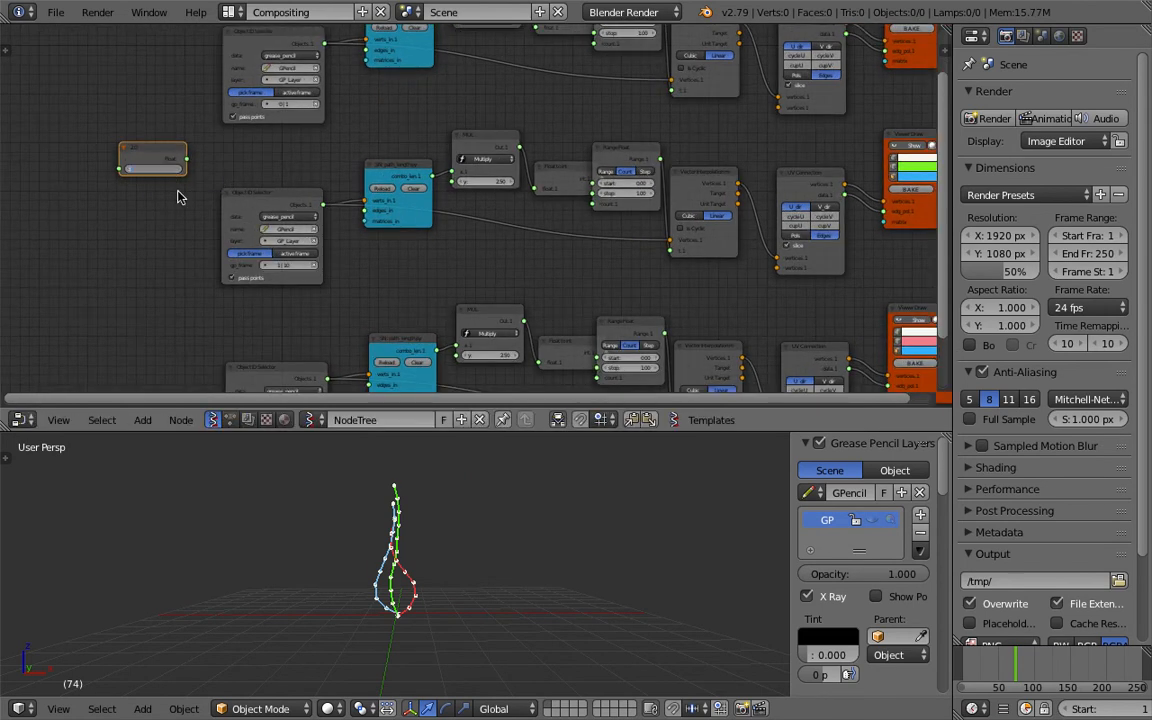
scroll(214, 242, "down", 1)
mouse_move(237, 226)
left_mouse_down()
mouse_move(442, 113)
mouse_move(310, 193)
left_mouse_up()
left_click_drag(237, 226, 388, 248)
left_click_drag(236, 220, 400, 228)
mouse_move(237, 226)
left_mouse_down()
mouse_move(355, 296)
mouse_move(400, 340)
mouse_move(404, 362)
left_mouse_up()
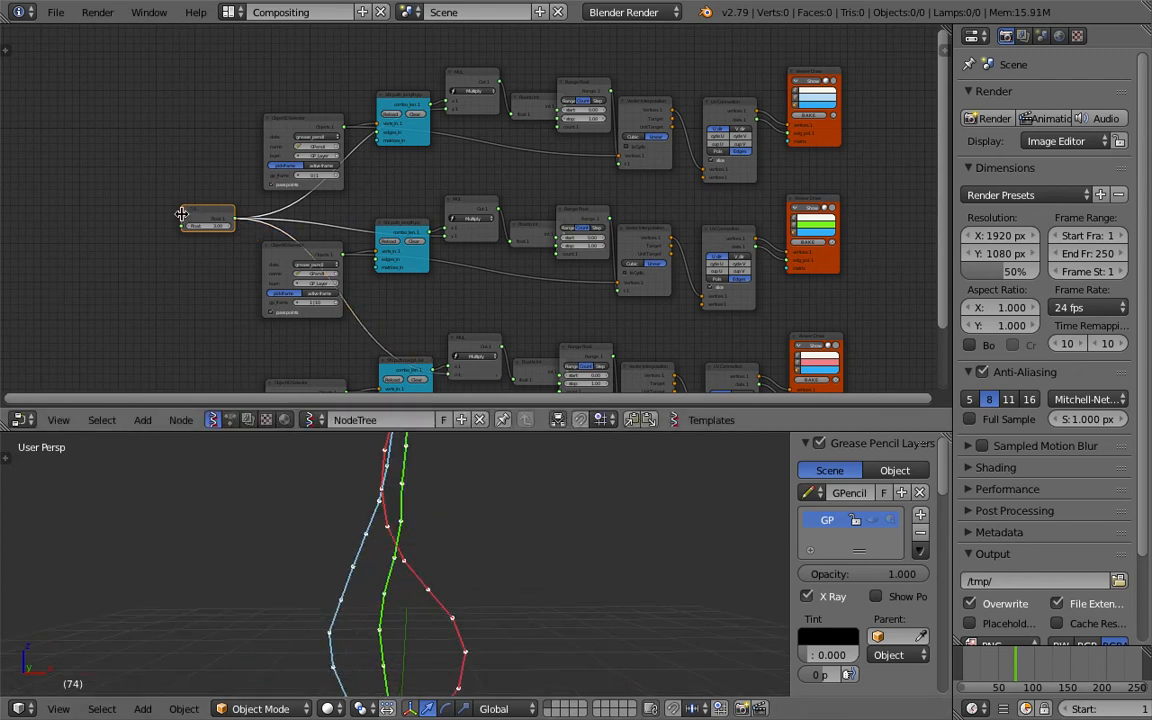
Step: Try raising the float value to about 4.2 and examine the point density on the lines in an enlarged 3D view
left_click_drag(212, 226, 240, 226)
scroll(480, 657, "down", 1)
scroll(463, 587, "down", 2)
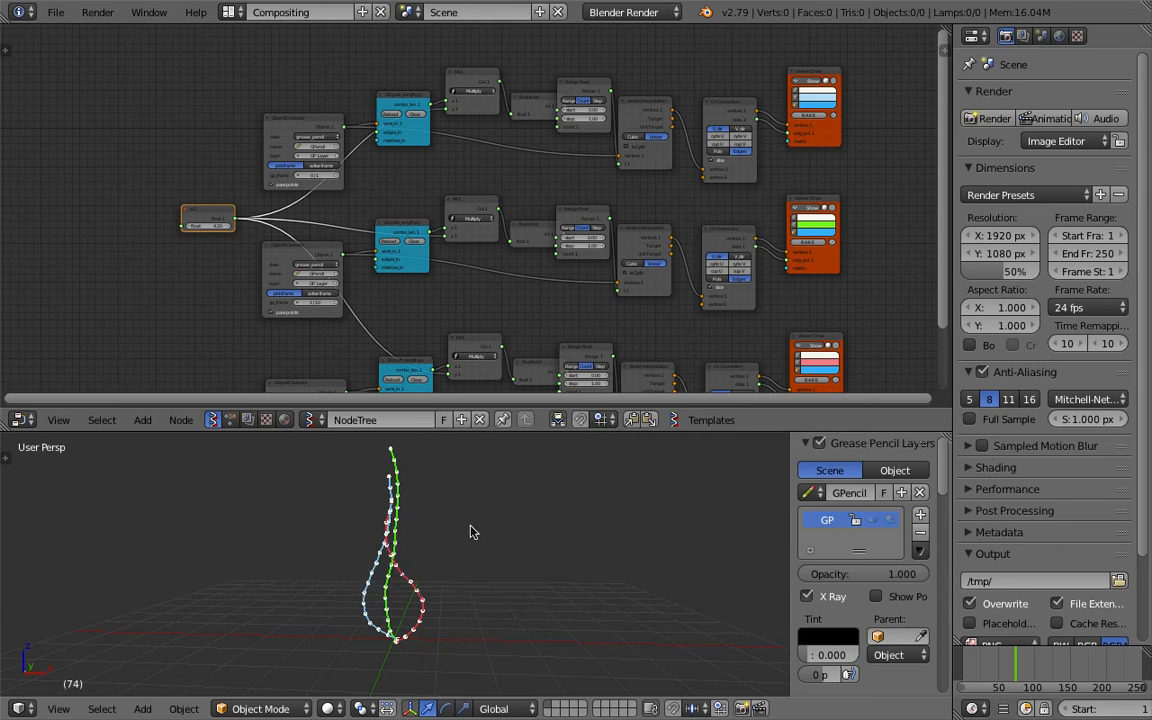
left_click_drag(485, 432, 480, 364)
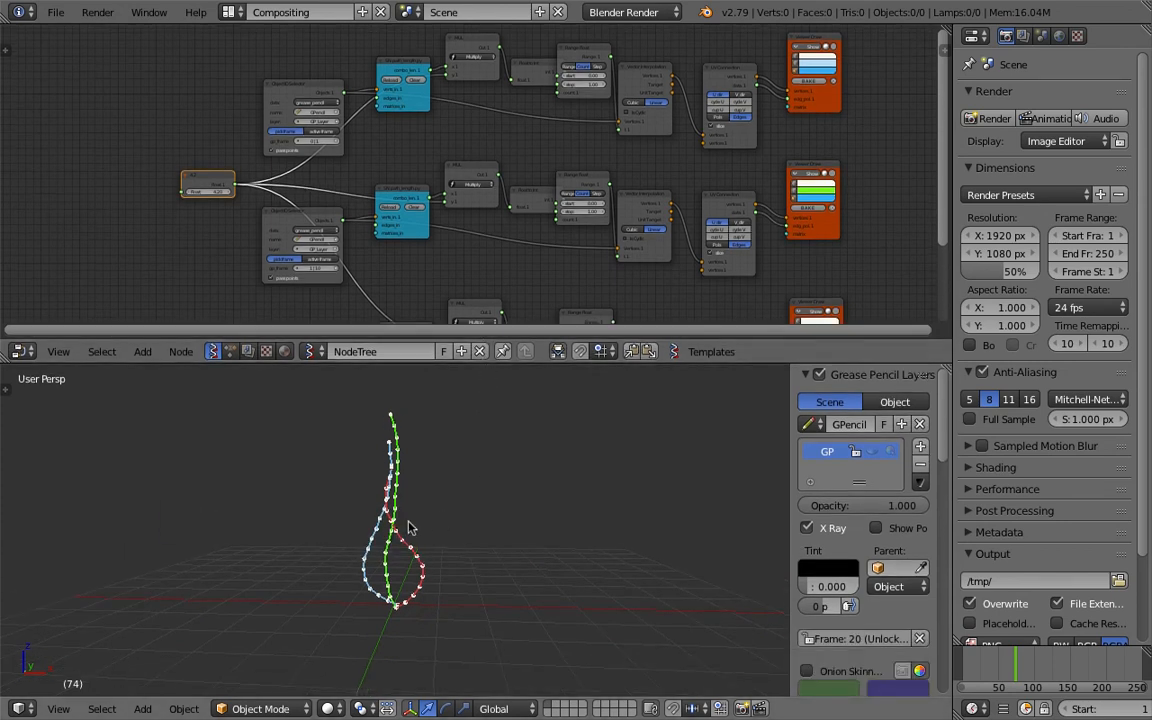
middle_click_drag(420, 527, 431, 523)
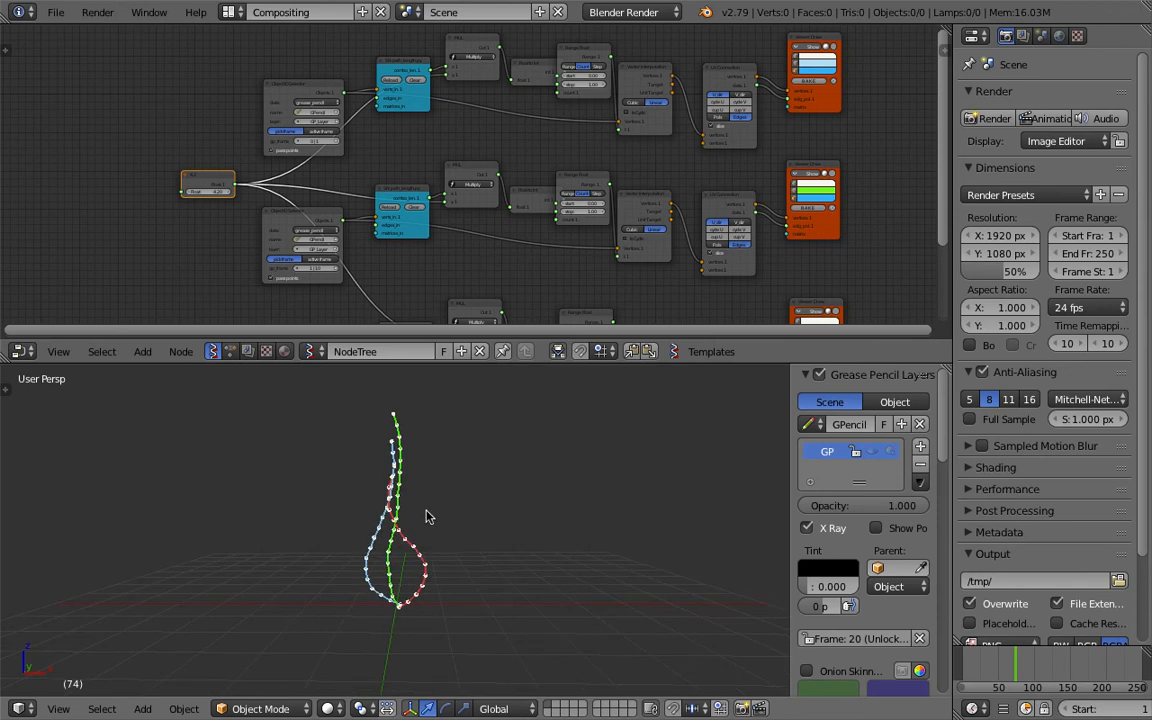
middle_click_drag(426, 516, 407, 520)
Step: Set the float node's value to 2.5
middle_click_drag(650, 172, 447, 172)
middle_click_drag(62, 152, 476, 176)
scroll(476, 176, "up", 7)
left_click(394, 255)
type("2.5")
key("Return")
Step: Enlarge the node editor and turn off the display of all three Viewer Draw nodes
scroll(437, 236, "down", 2)
middle_click_drag(437, 236, 148, 209)
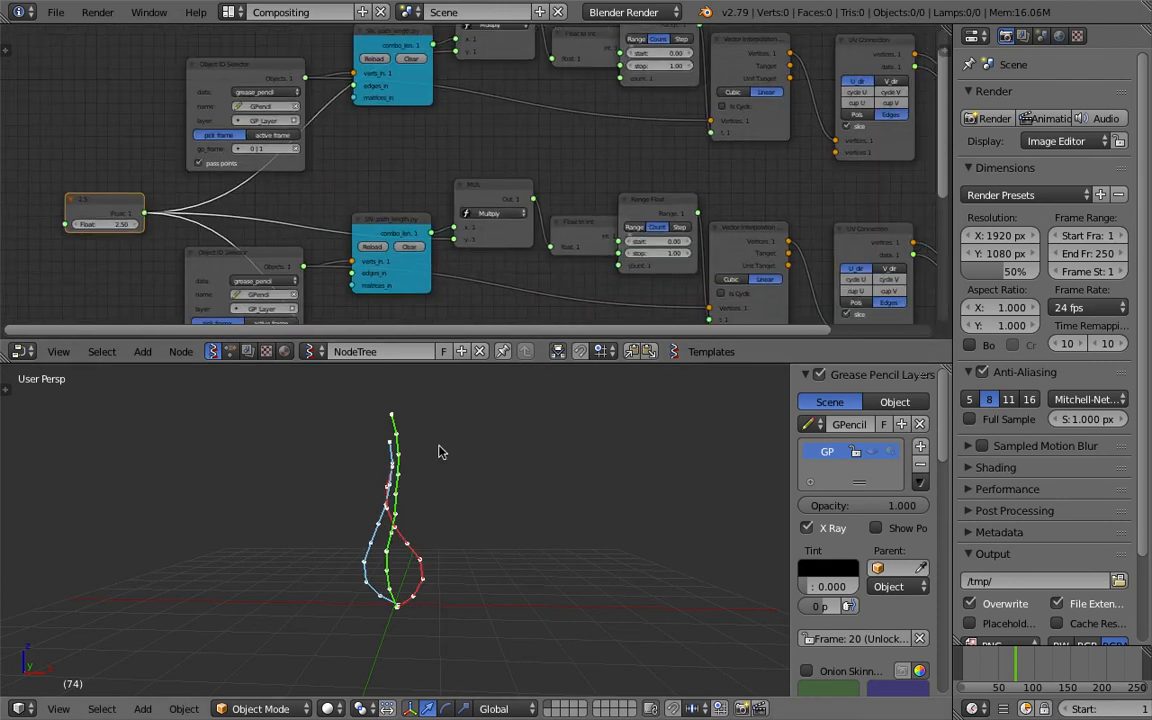
middle_click_drag(579, 237, 460, 226)
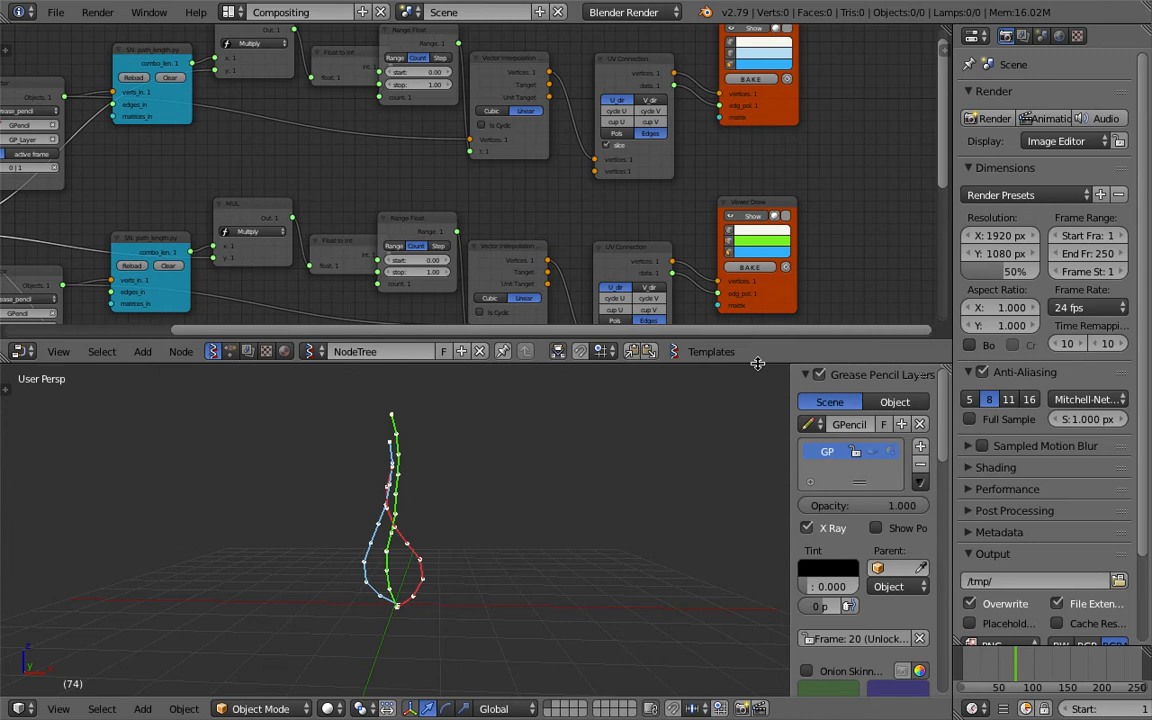
left_click_drag(690, 362, 745, 441)
scroll(742, 388, "down", 6)
middle_click_drag(714, 329, 641, 288)
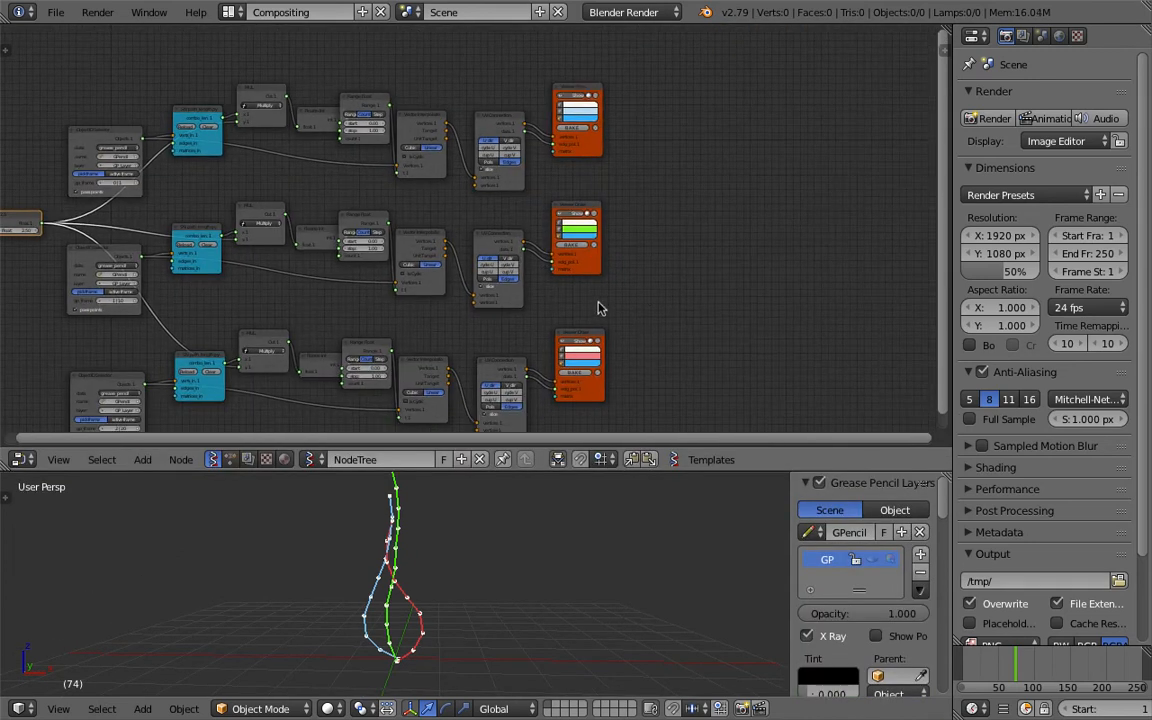
scroll(592, 345, "up", 2)
left_click(592, 361)
left_click(592, 212)
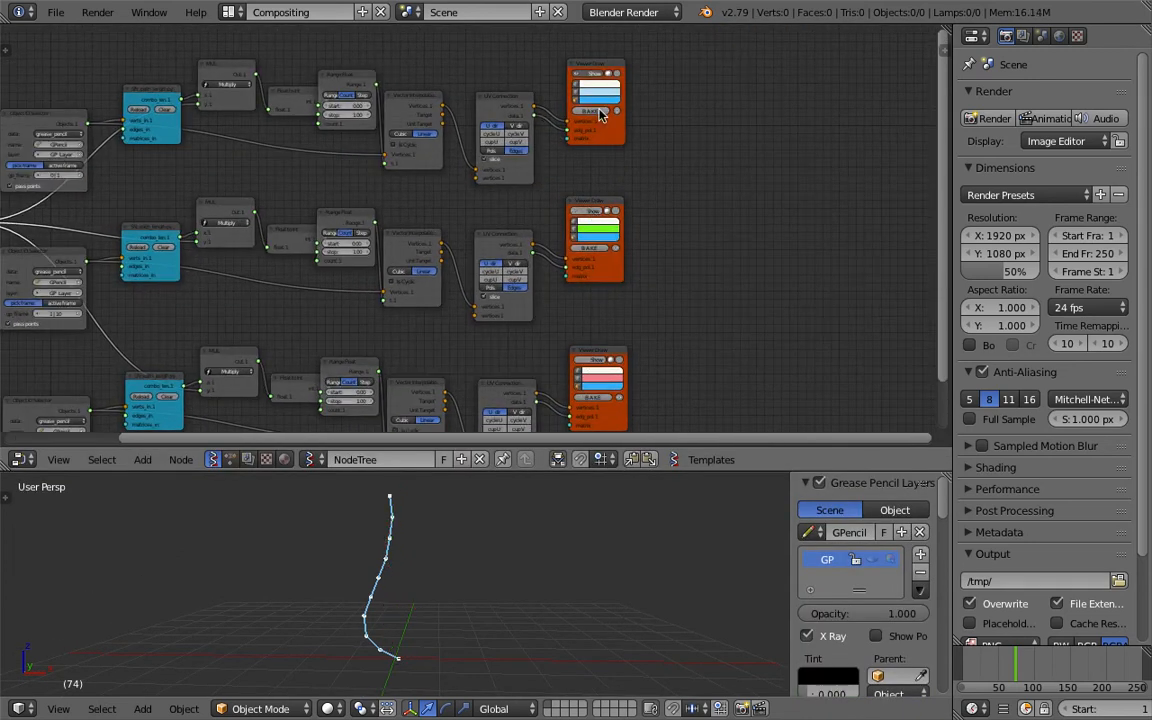
left_click(593, 76)
Step: Add a Vector Lerp node beyond the Viewer Draw nodes, beside the first chain
middle_click_drag(672, 136, 627, 142)
key("alt+space")
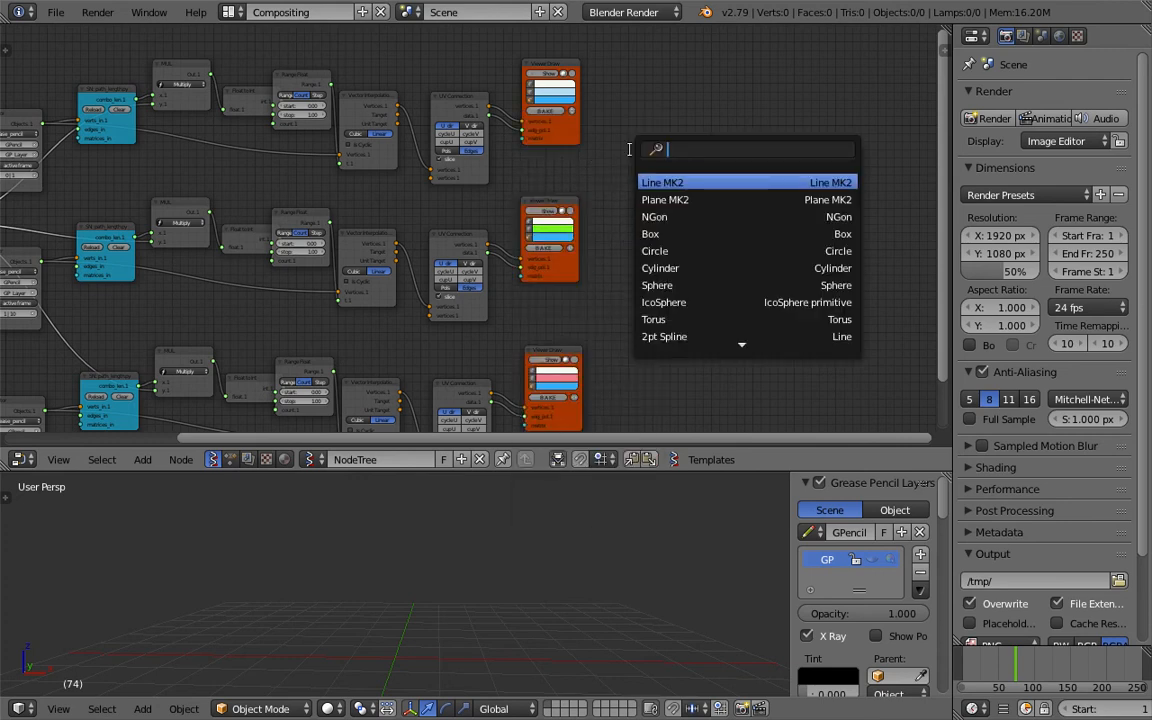
type("map")
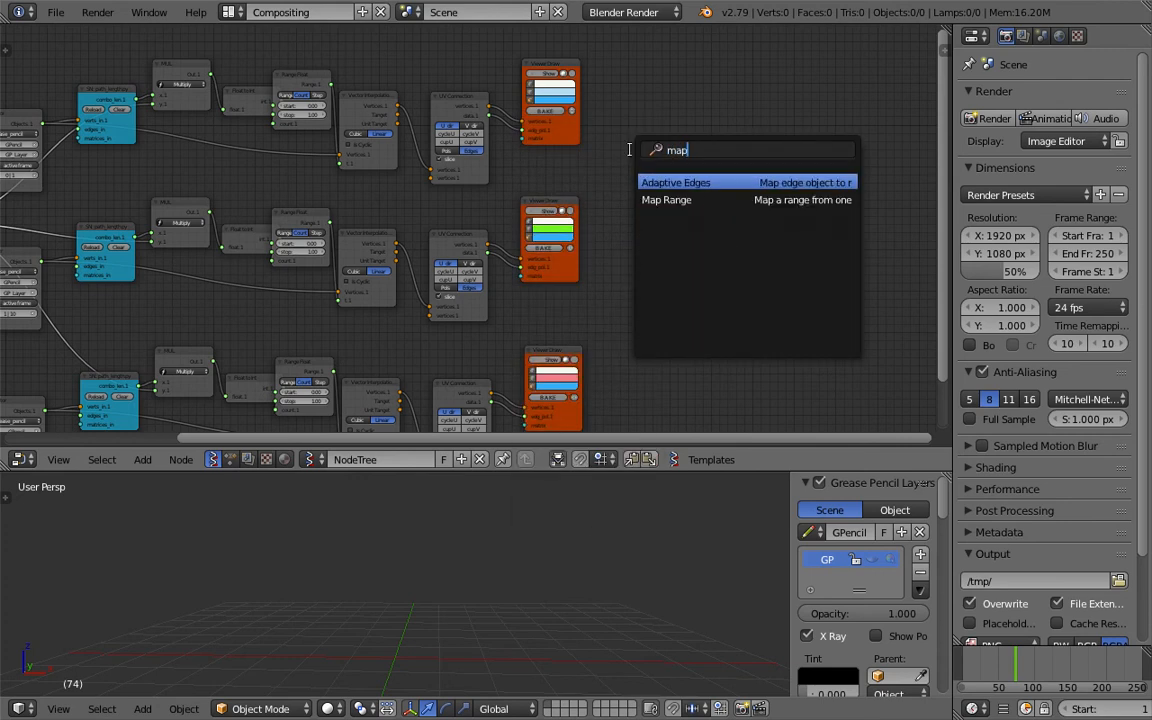
type("vector le")
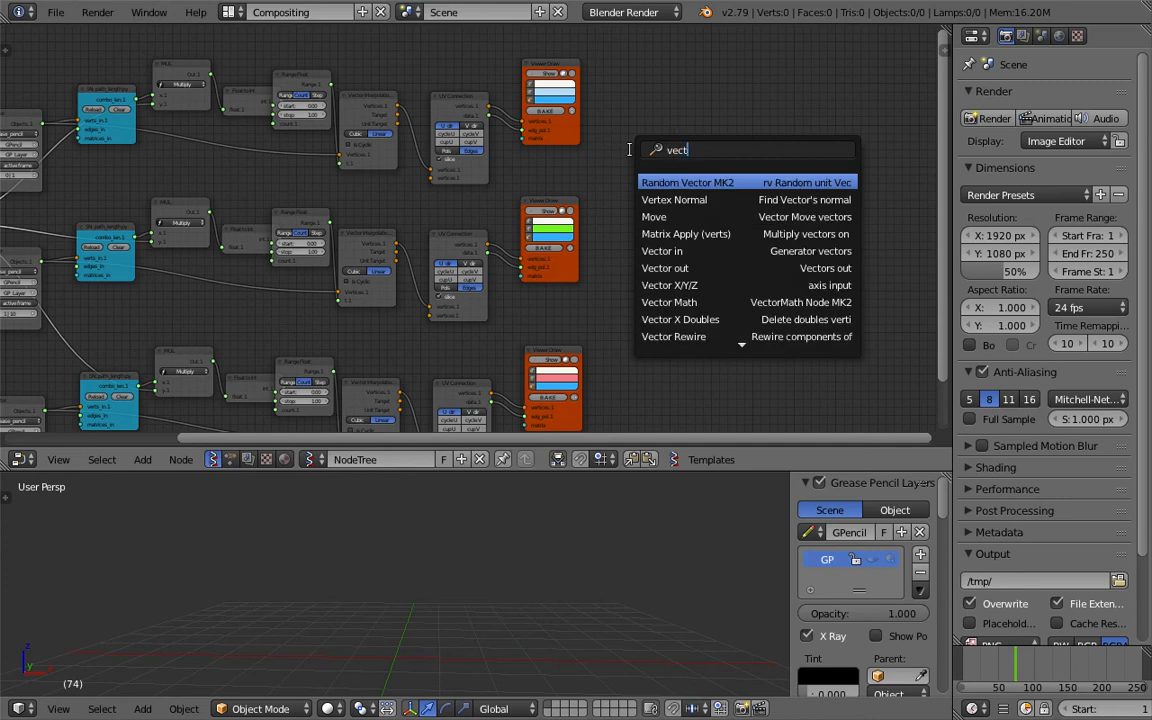
key("Return")
left_click(630, 155)
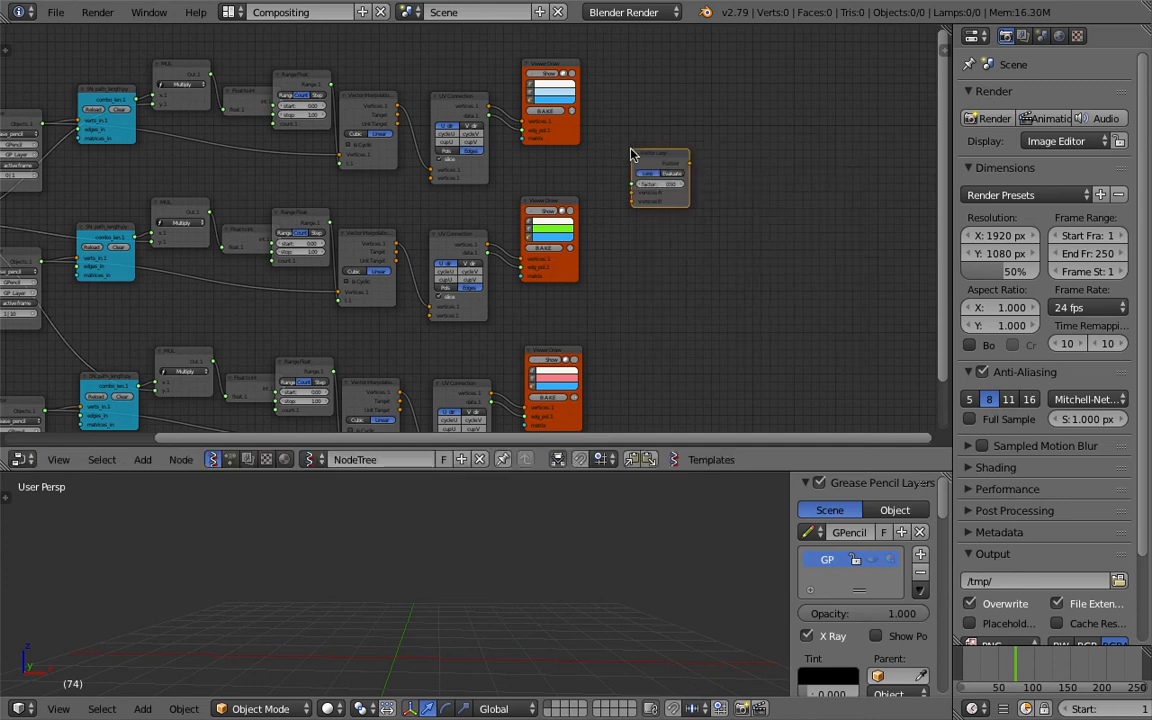
Step: Connect the vertices outputs of the first and second UV Connection nodes to the Vector Lerp's Vertices A and Vertices B
scroll(545, 132, "up", 1)
left_click_drag(493, 75, 676, 182)
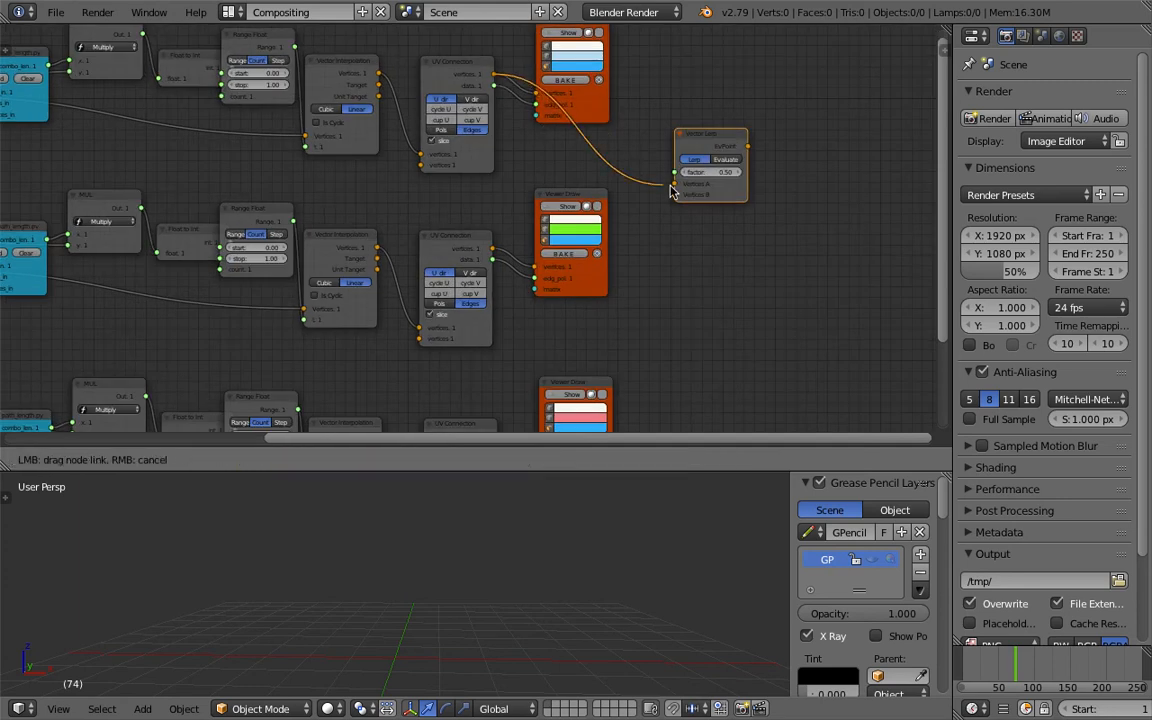
left_click_drag(493, 248, 710, 172)
Step: Duplicate the Vector Lerp node beyond the original and link the original's EvPoint output to the copy's Vertices A
key("shift+d")
left_click(783, 162)
left_click_drag(835, 178, 858, 175)
left_click_drag(748, 147, 792, 225)
middle_click_drag(757, 244, 567, 228)
scroll(699, 208, "up", 6)
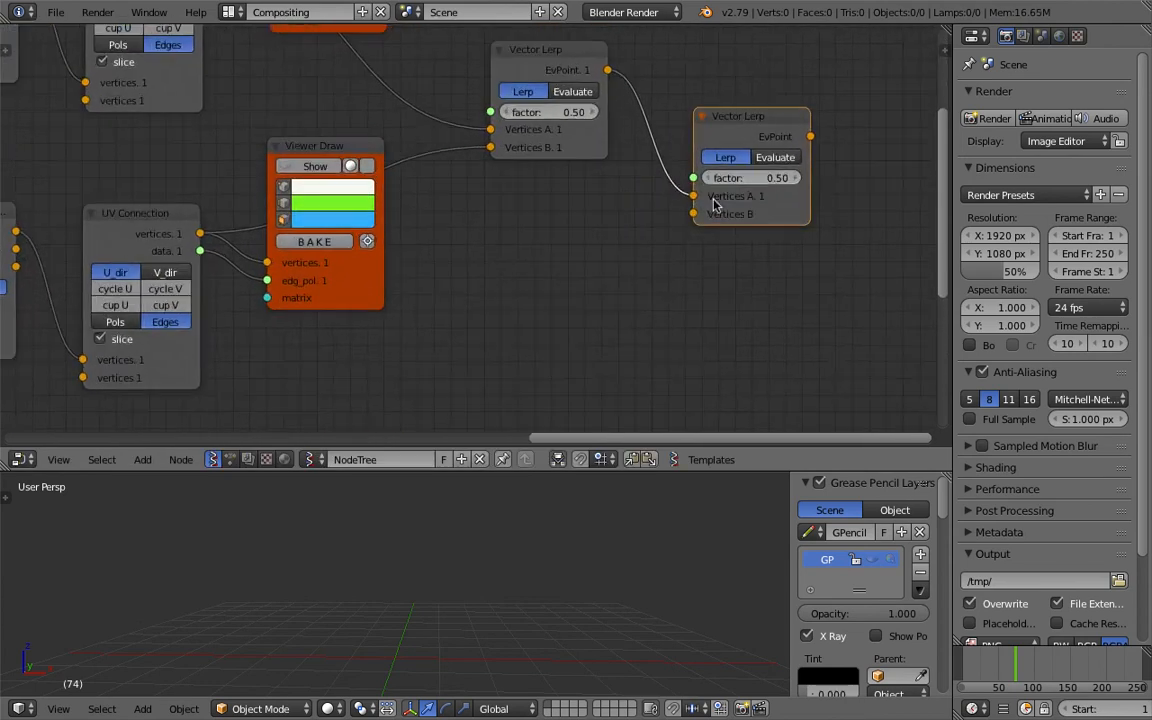
Step: Link the third UV Connection's vertices output to the second Vector Lerp's Vertices B and reposition that Lerp node
scroll(690, 220, "down", 5)
scroll(388, 374, "down", 1)
middle_click_drag(338, 412, 359, 361)
left_click_drag(320, 384, 628, 178)
key("g")
left_click(653, 227)
Step: Duplicate the first chain's Viewer Draw node, place the copy beyond the second Vector Lerp and widen it
middle_click_drag(584, 220, 533, 300)
scroll(528, 290, "up", 4)
scroll(470, 185, "down", 2)
middle_click_drag(346, 42, 330, 129)
key("shift+d")
left_click(735, 247)
middle_click_drag(735, 247, 707, 177)
scroll(636, 236, "up", 1)
mouse_move(764, 271)
left_mouse_down()
mouse_move(886, 268)
mouse_move(830, 278)
left_mouse_up()
Step: Add a UV Connection node between the second Vector Lerp and the new Viewer Draw node
key("shift+a")
left_click(676, 228)
type("uv")
key("Down")
key("Up")
key("Return")
left_click(677, 233)
Step: Link the second Vector Lerp through the new UV Connection to the Viewer Draw's vertices and edg_pol inputs, with Edges output
left_click_drag(617, 241, 681, 352)
left_click_drag(707, 232, 681, 218)
left_click_drag(834, 279, 855, 262)
left_click_drag(746, 239, 784, 251)
left_click_drag(746, 253, 782, 265)
left_click(727, 307)
middle_click_drag(802, 322, 719, 308)
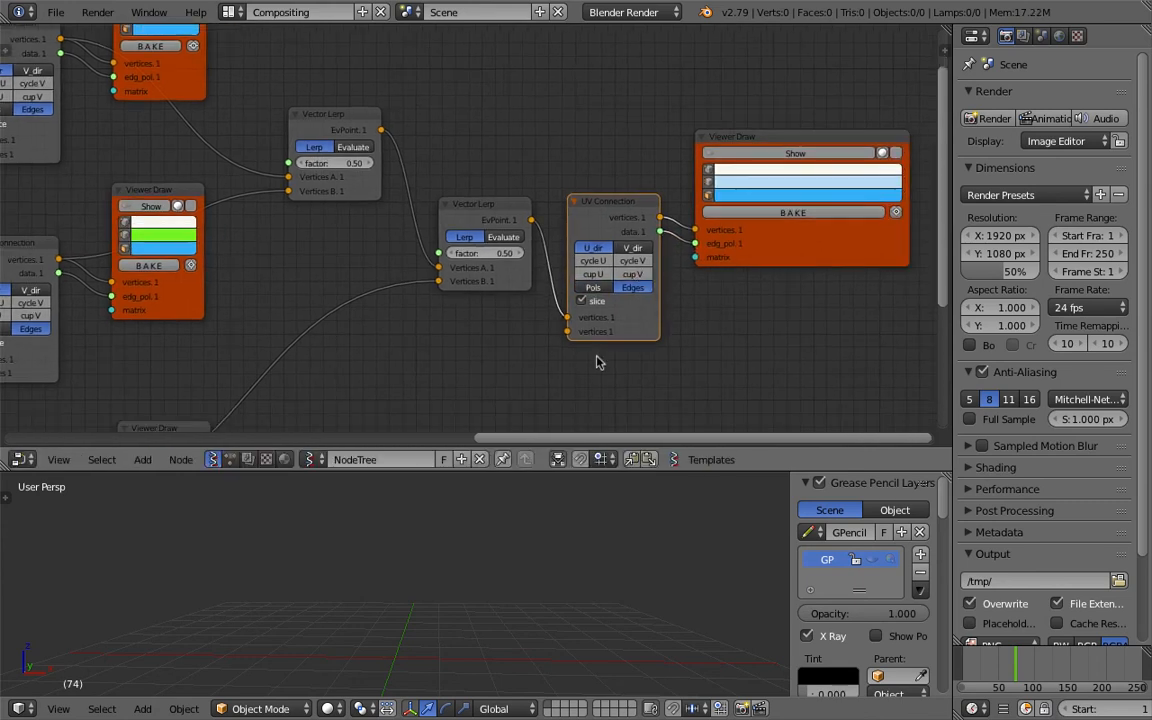
Step: Turn on the new Viewer Draw's display and colour its vertices red and its edges purple
left_click(739, 155)
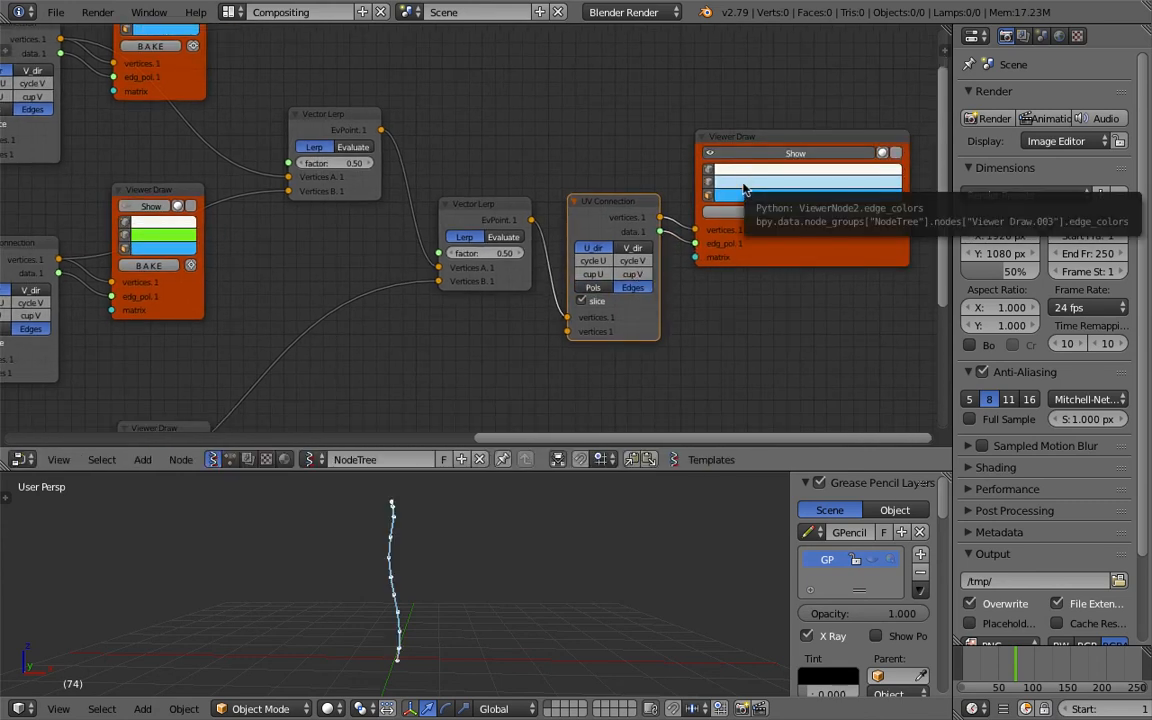
left_click(739, 184)
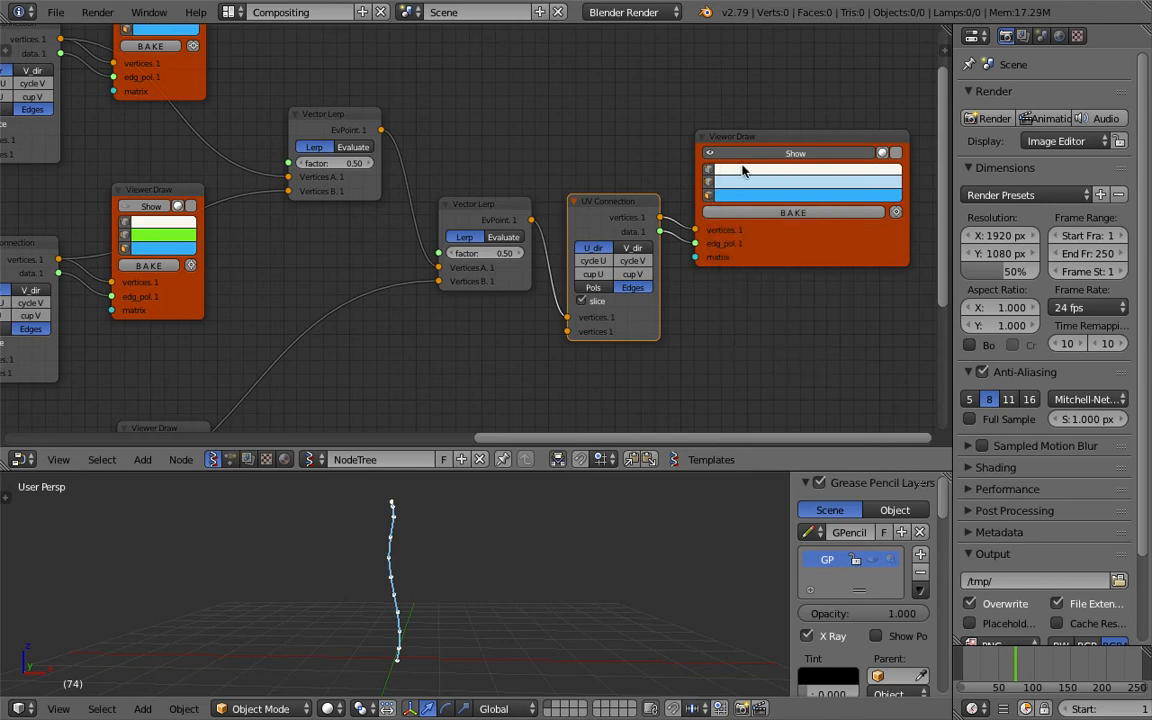
left_click(744, 169)
left_click_drag(785, 250, 780, 267)
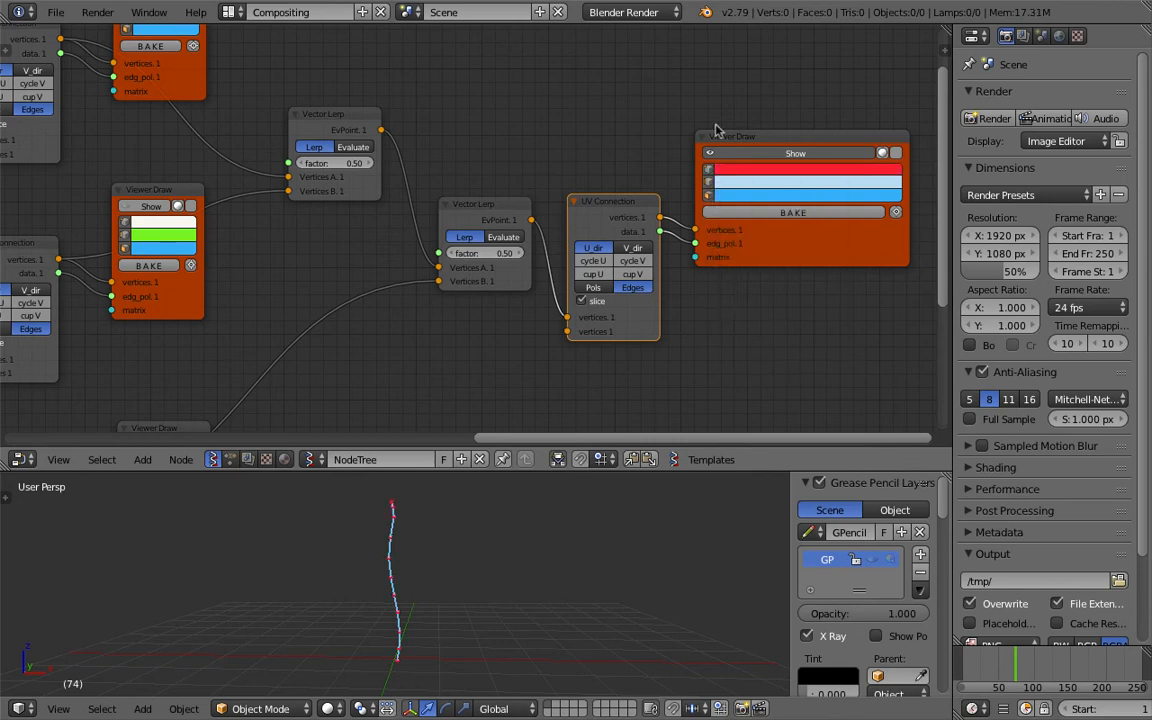
left_click(770, 187)
mouse_move(768, 240)
left_mouse_down()
mouse_move(797, 236)
mouse_move(807, 261)
mouse_move(815, 248)
left_mouse_up()
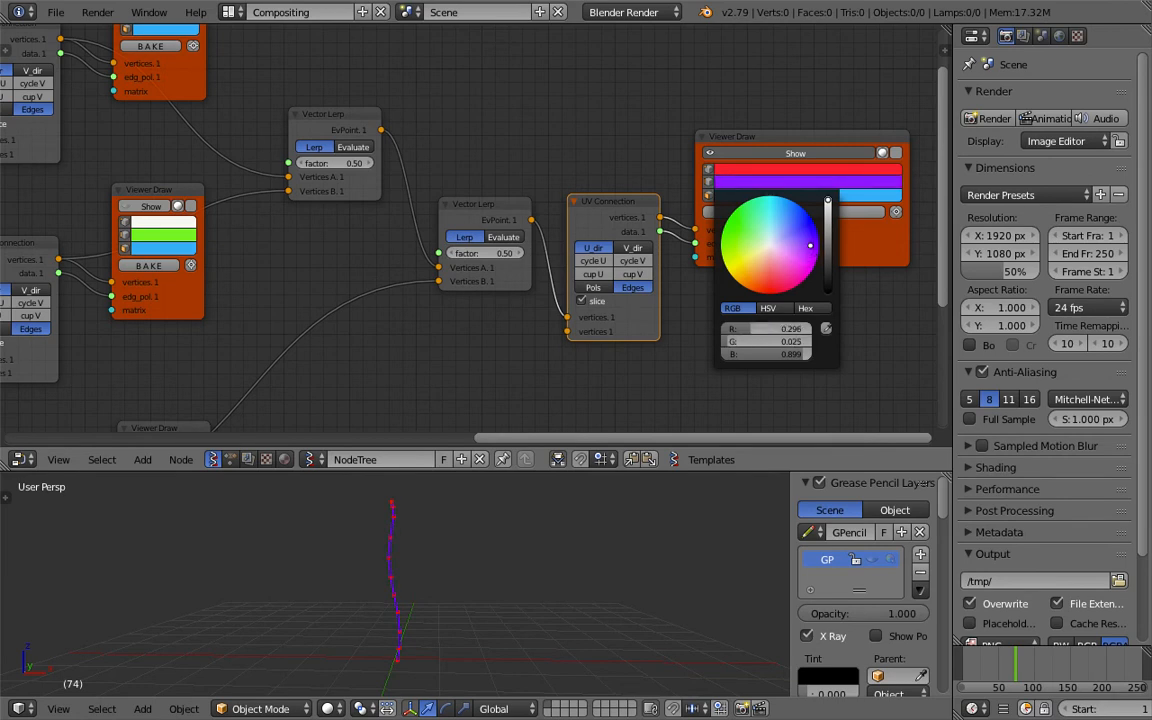
Step: Set the new Viewer Draw's vertex size to 8 in the node properties and save the file
middle_click_drag(725, 120, 620, 98)
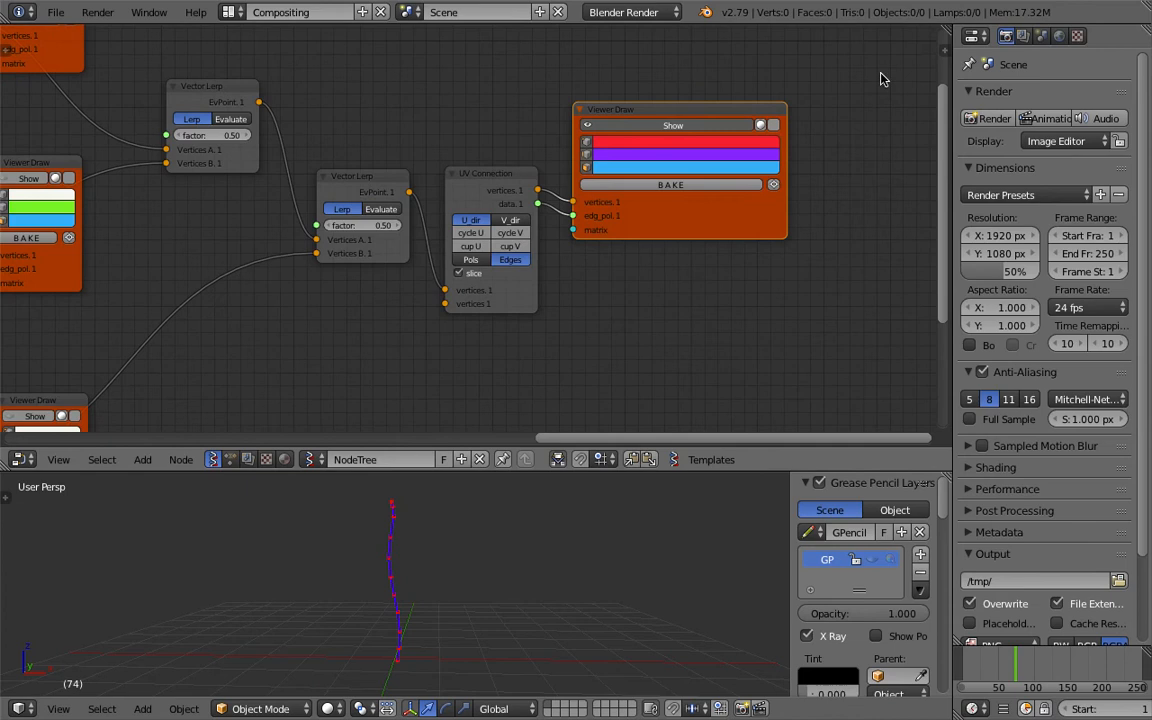
key("n")
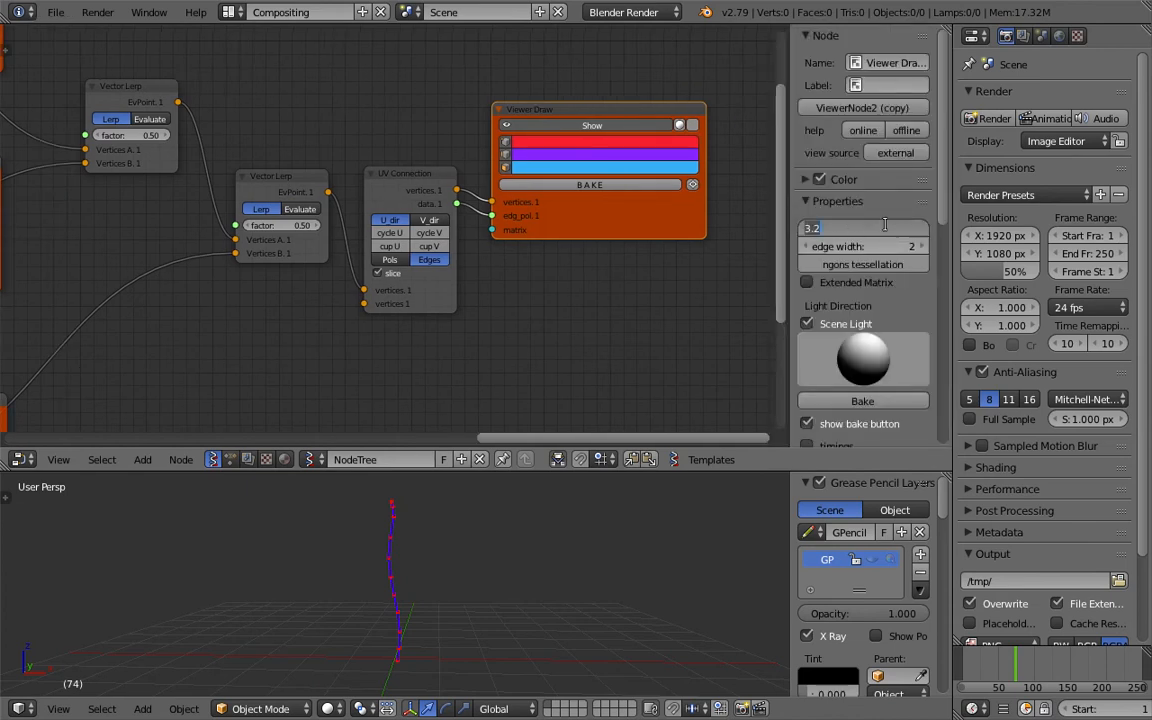
type("8")
key("Return")
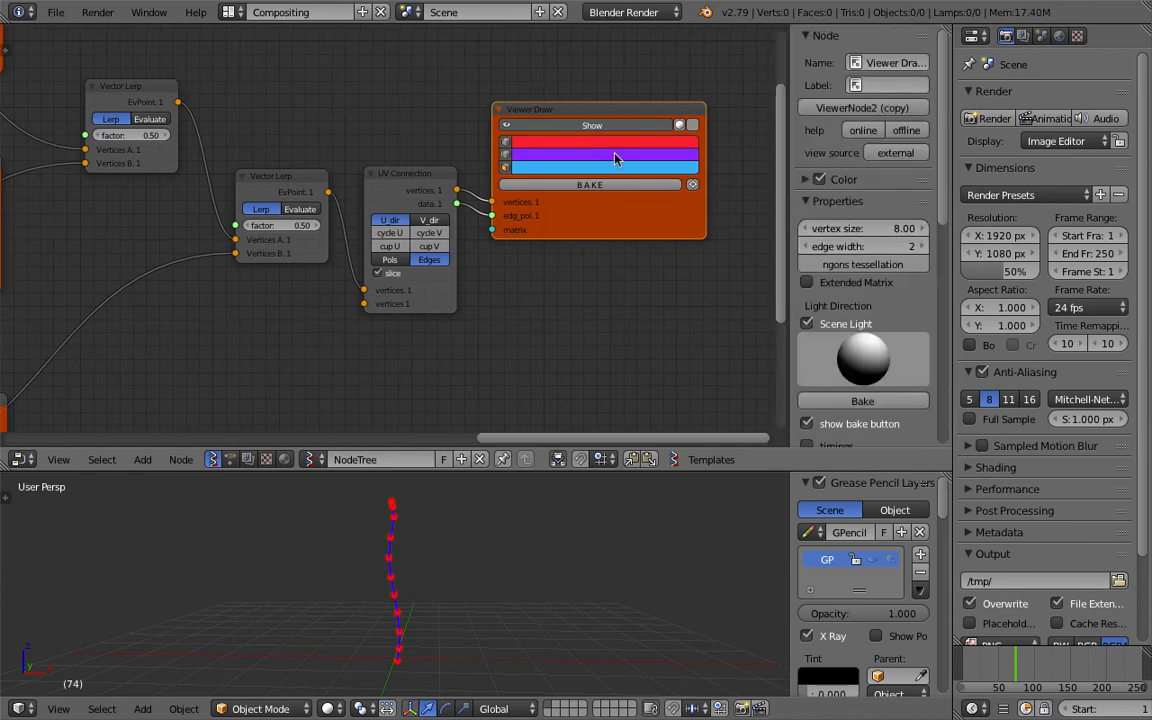
key("ctrl+s")
left_click(494, 527)
Step: Change the new Viewer Draw's edge colour to yellow-green
left_click(553, 155)
left_click(552, 208)
left_click_drag(552, 208, 537, 218)
middle_click_drag(539, 574, 535, 563)
Step: Set the first Vector Lerp's factor to 0.5 and the second one's factor to 0
middle_click_drag(289, 260, 544, 270)
left_click(400, 144)
type("0.5")
key("Return")
left_click(558, 236)
type("0")
key("Return")
Step: Enlarge the 3D view and sweep both Vector Lerp factors between 0 and 1 to examine how the line blends
mouse_move(395, 145)
left_mouse_down()
mouse_move(440, 145)
mouse_move(402, 145)
left_mouse_up()
left_click_drag(496, 471, 493, 425)
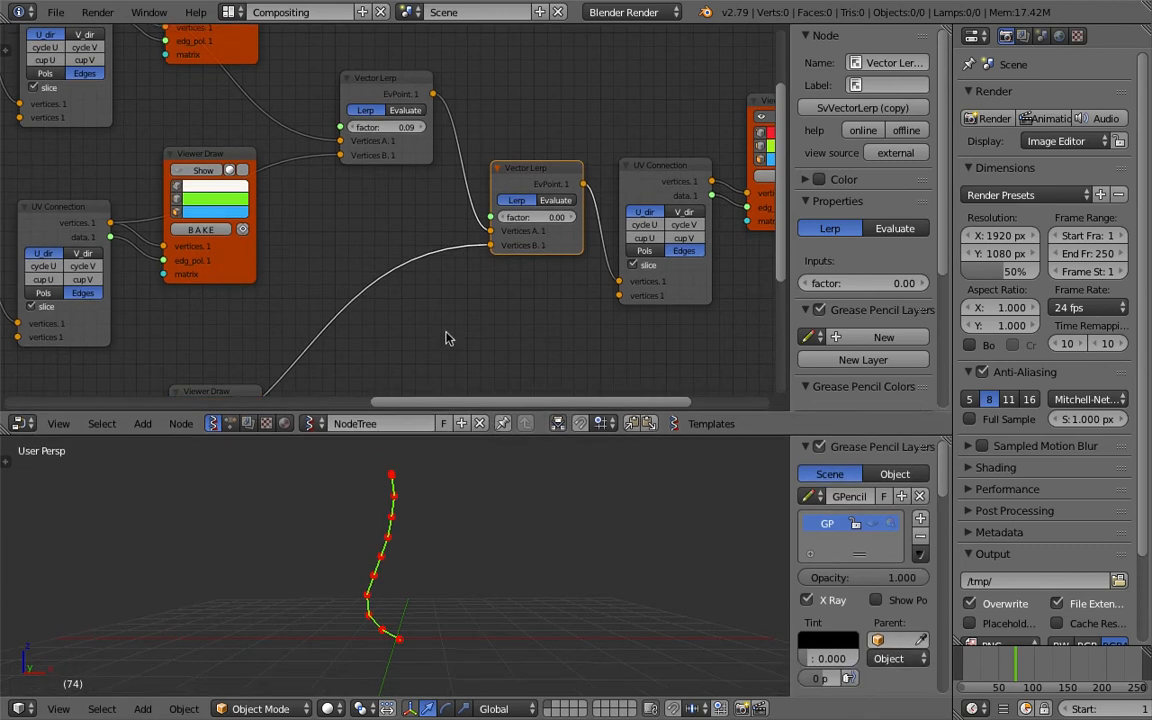
left_click_drag(368, 123, 432, 123)
left_click_drag(546, 212, 617, 212)
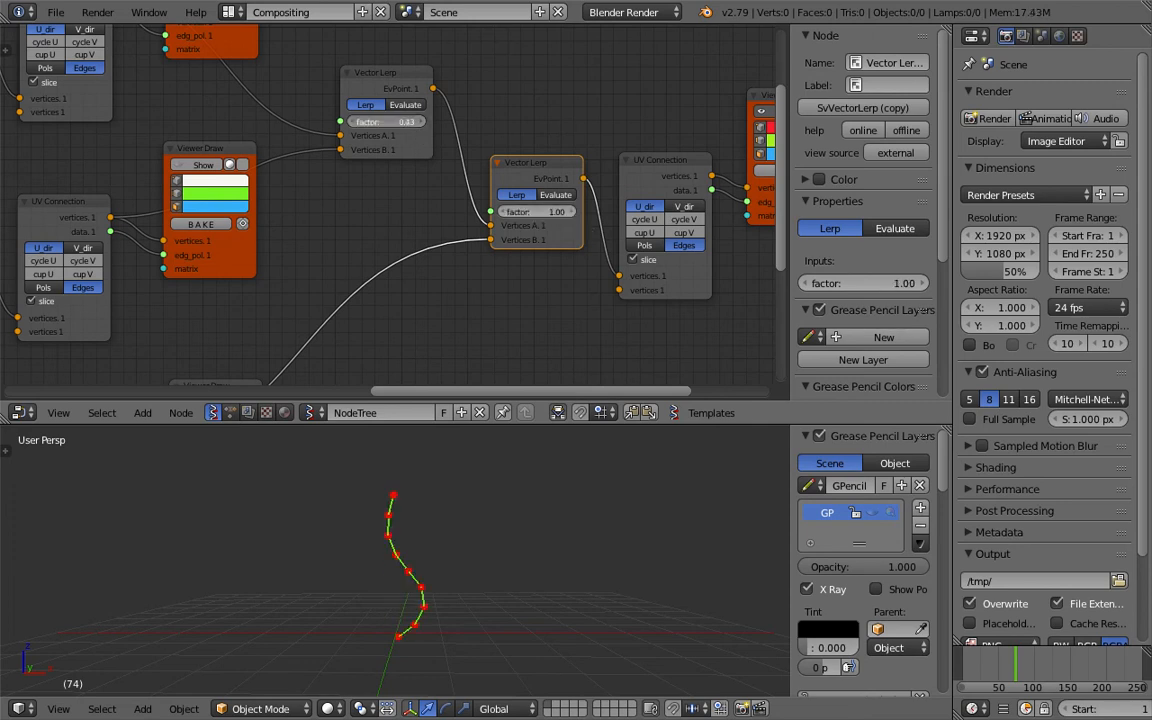
left_click_drag(546, 212, 465, 212)
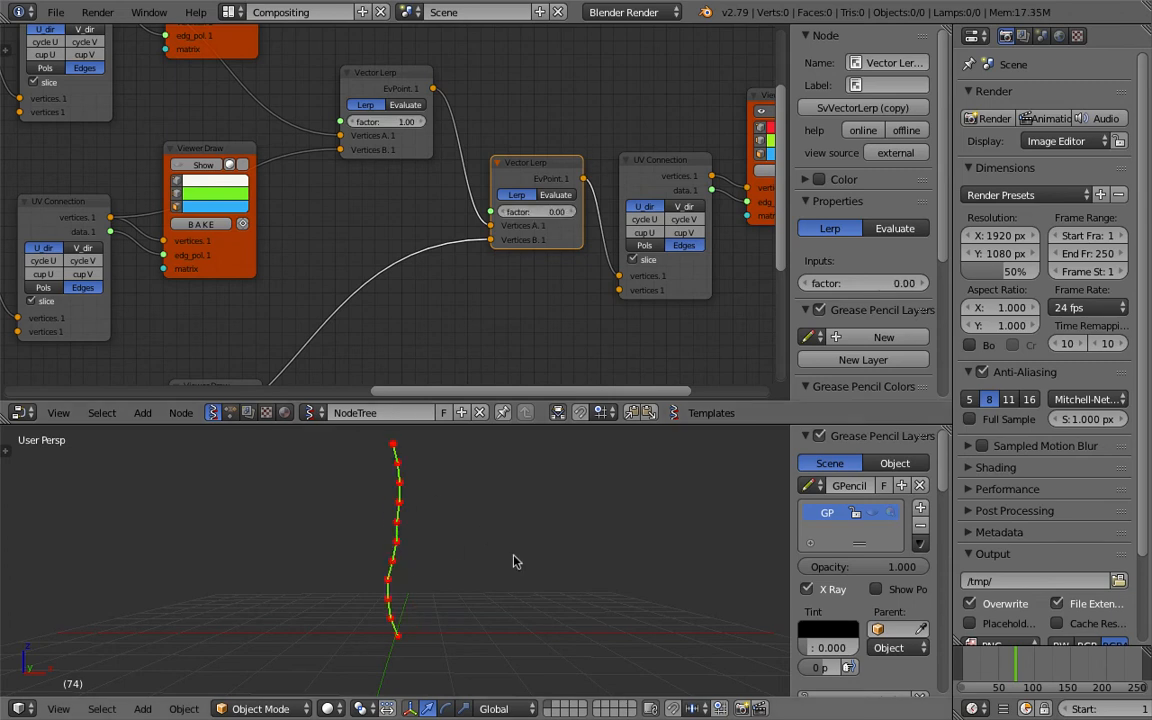
Step: Hide the node properties sidebar and move both Vector Lerp nodes, the UV Connection and the Viewer Draw further along the tree
middle_click_drag(513, 561, 418, 503)
middle_click_drag(509, 274, 481, 267)
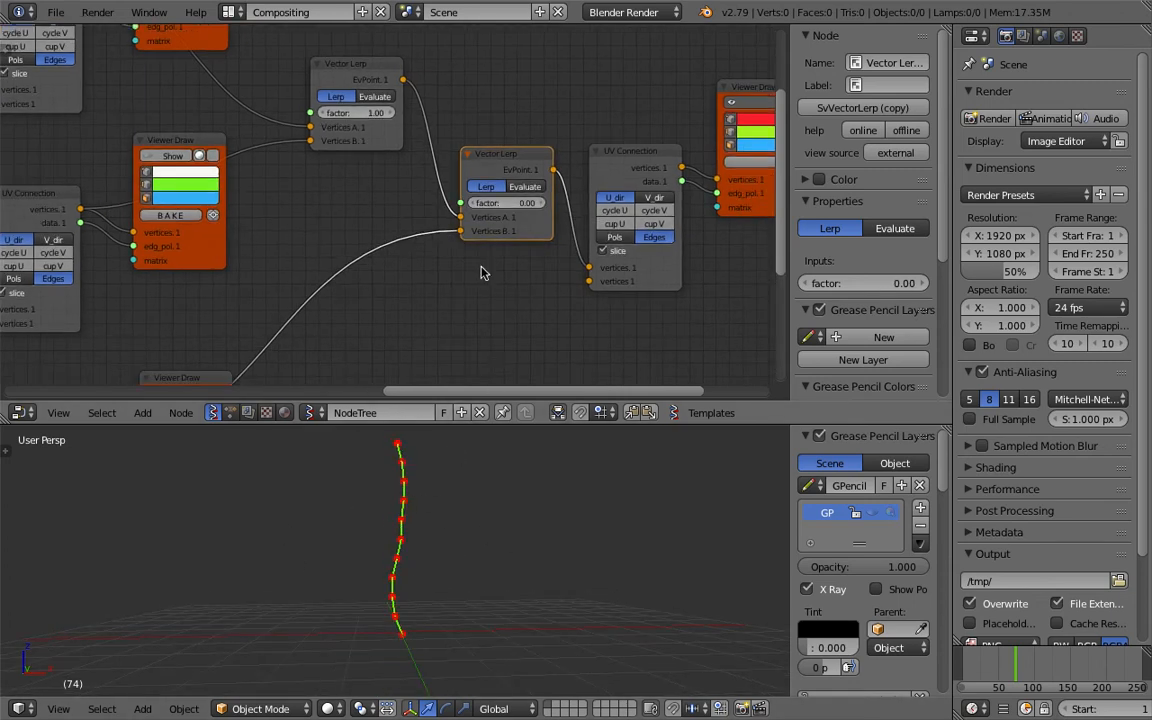
left_click_drag(791, 205, 1072, 232)
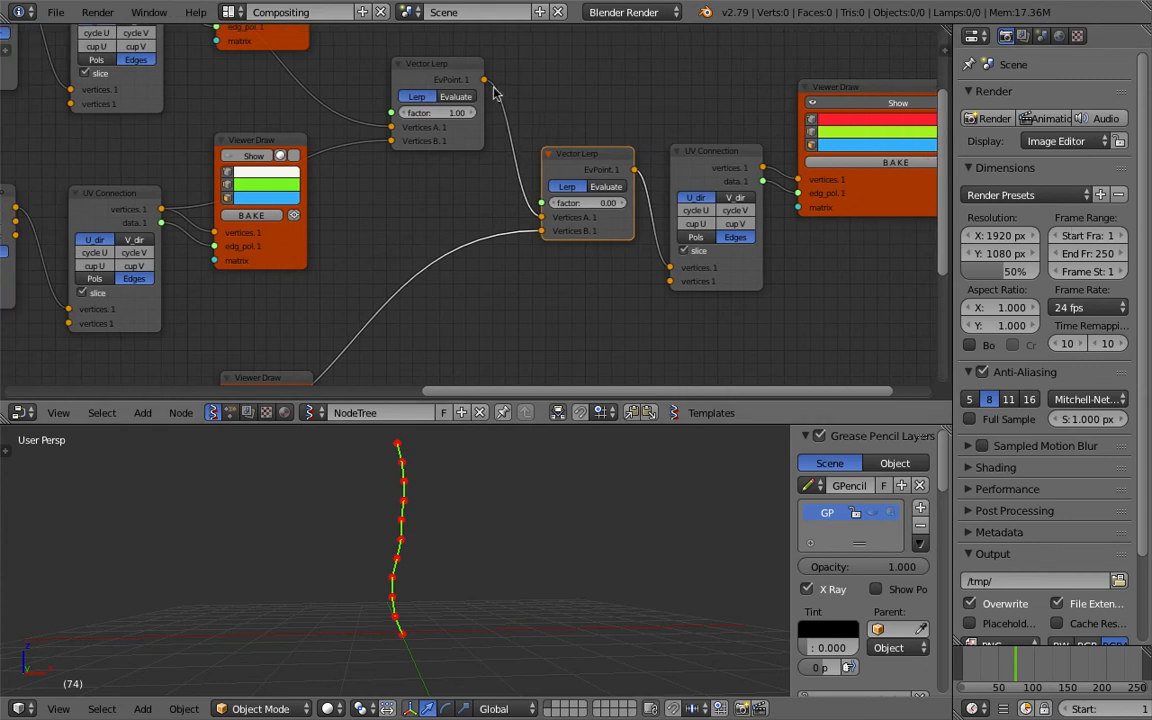
left_click_drag(470, 76, 523, 103)
left_click_drag(602, 156, 636, 160)
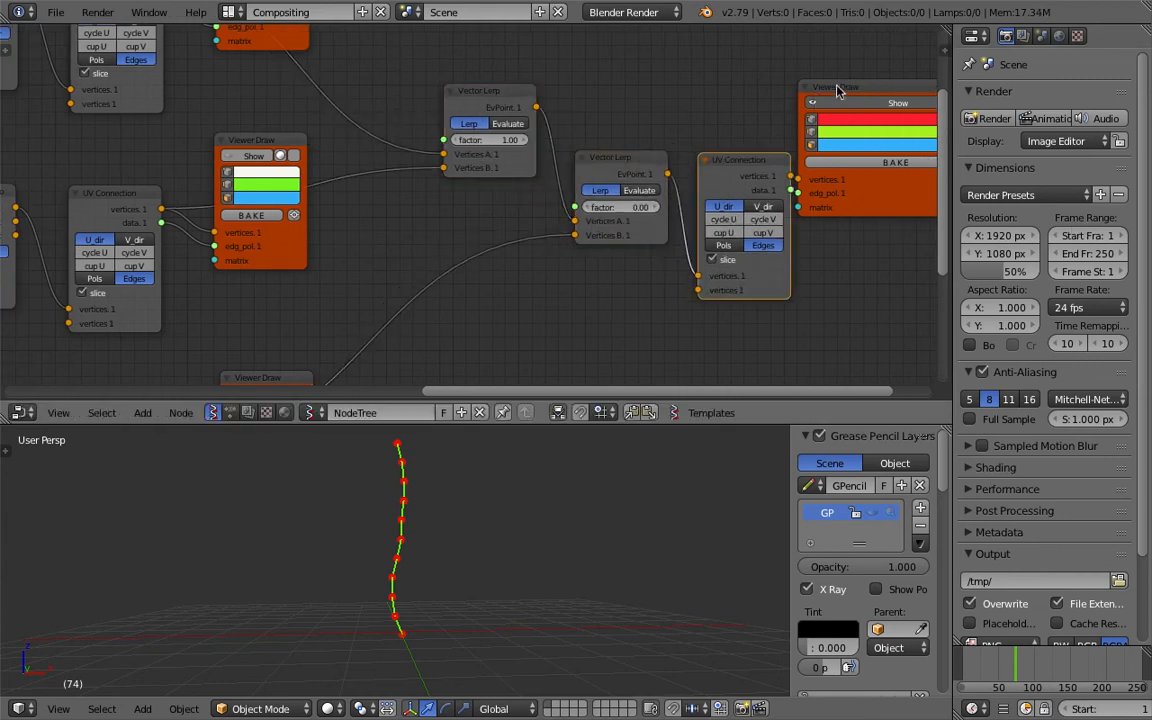
left_click(621, 164)
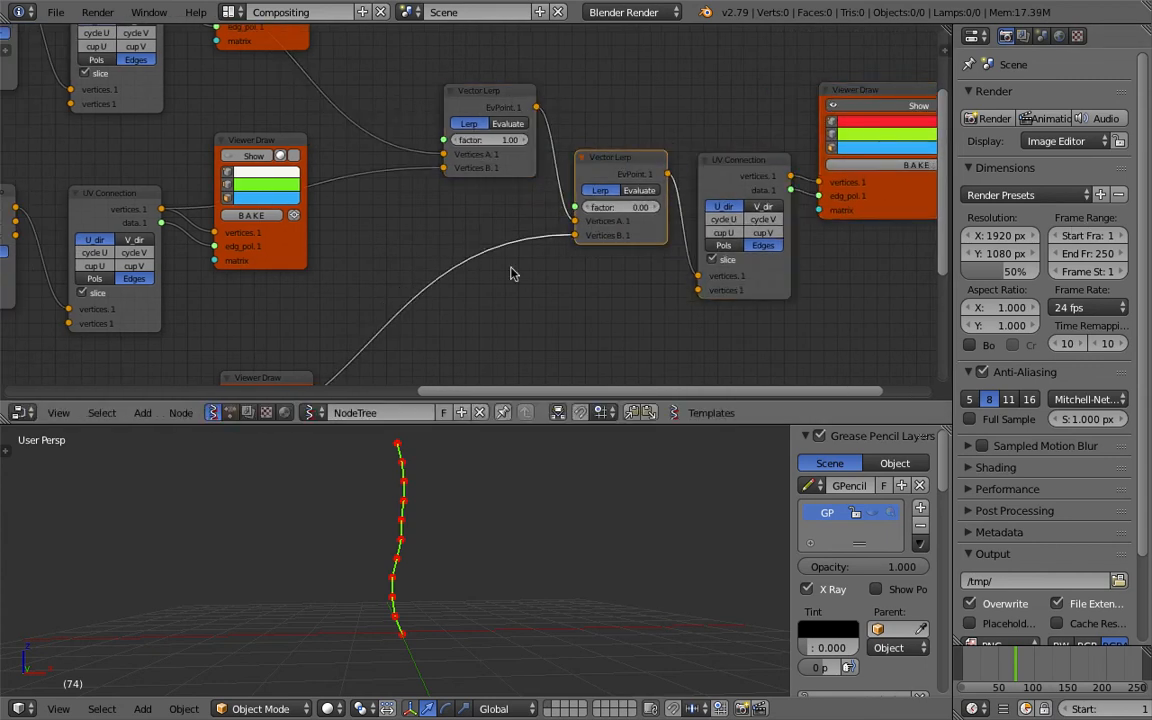
Step: Add a Float node in the free space below the Vector Lerp nodes
scroll(583, 200, "down", 1)
middle_click_drag(578, 203, 565, 147)
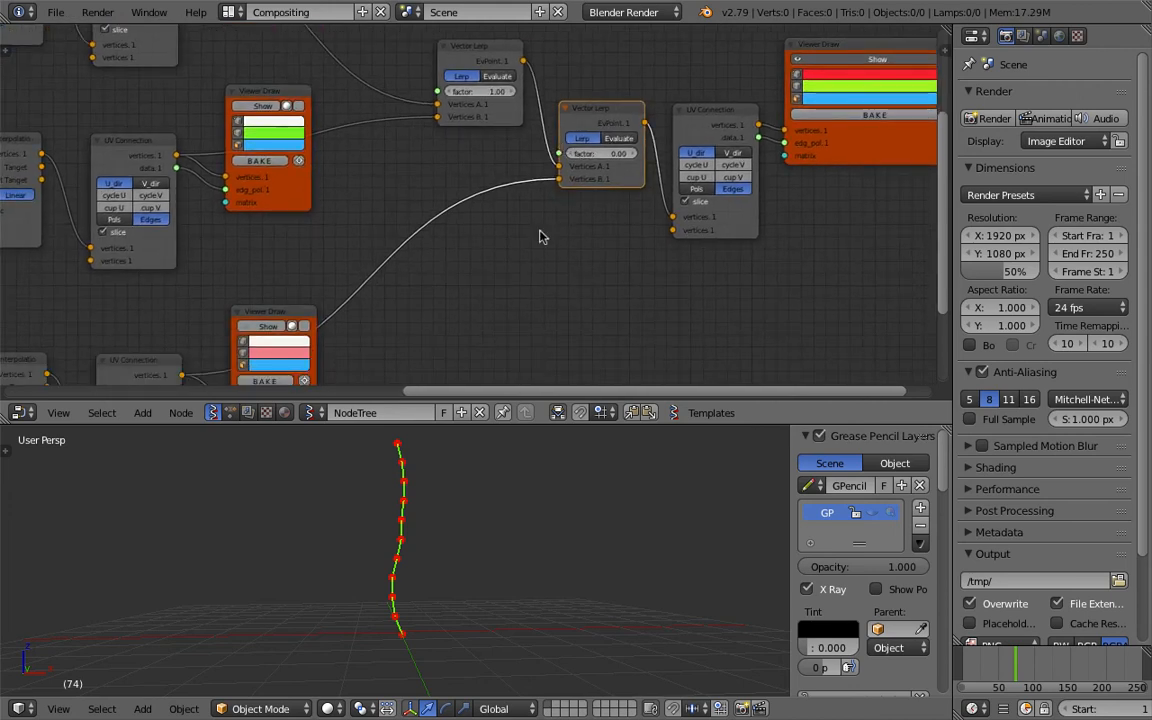
middle_click_drag(512, 279, 521, 238)
scroll(510, 230, "down", 1)
key("space")
type("float")
key("Down")
key("Return")
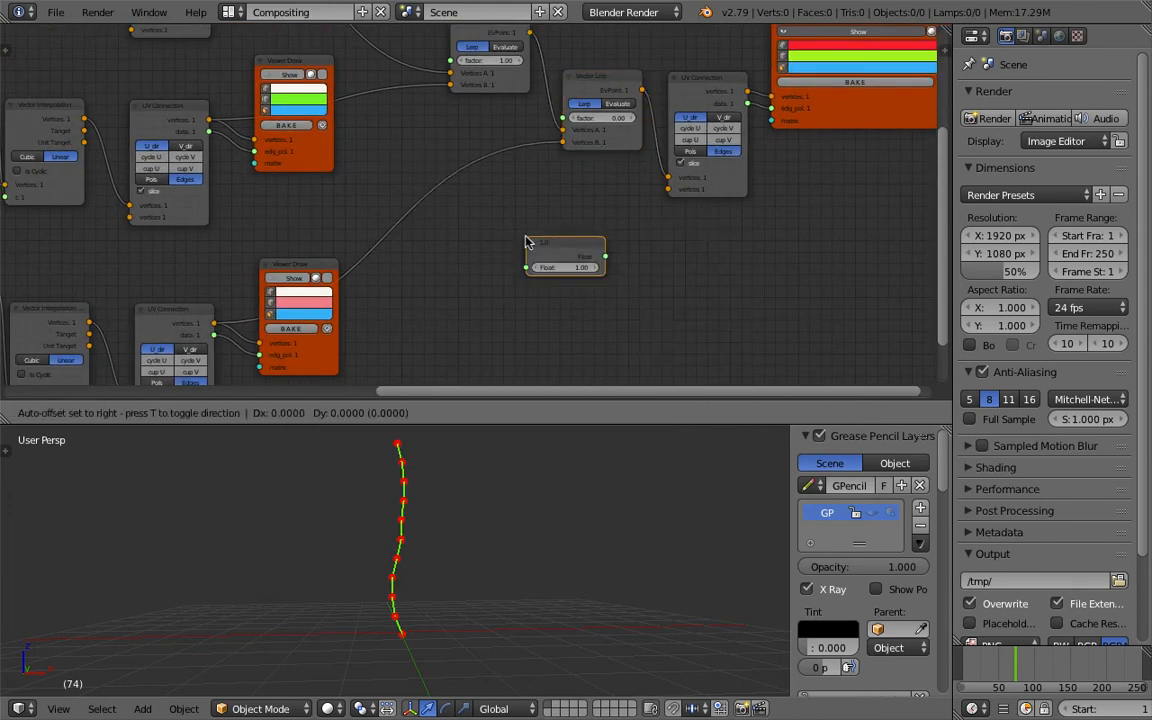
left_click(424, 258)
Step: Add a Map Range node beside the Float node and link the Float output to its Value input
key("space")
type("map")
key("Return")
left_click(527, 229)
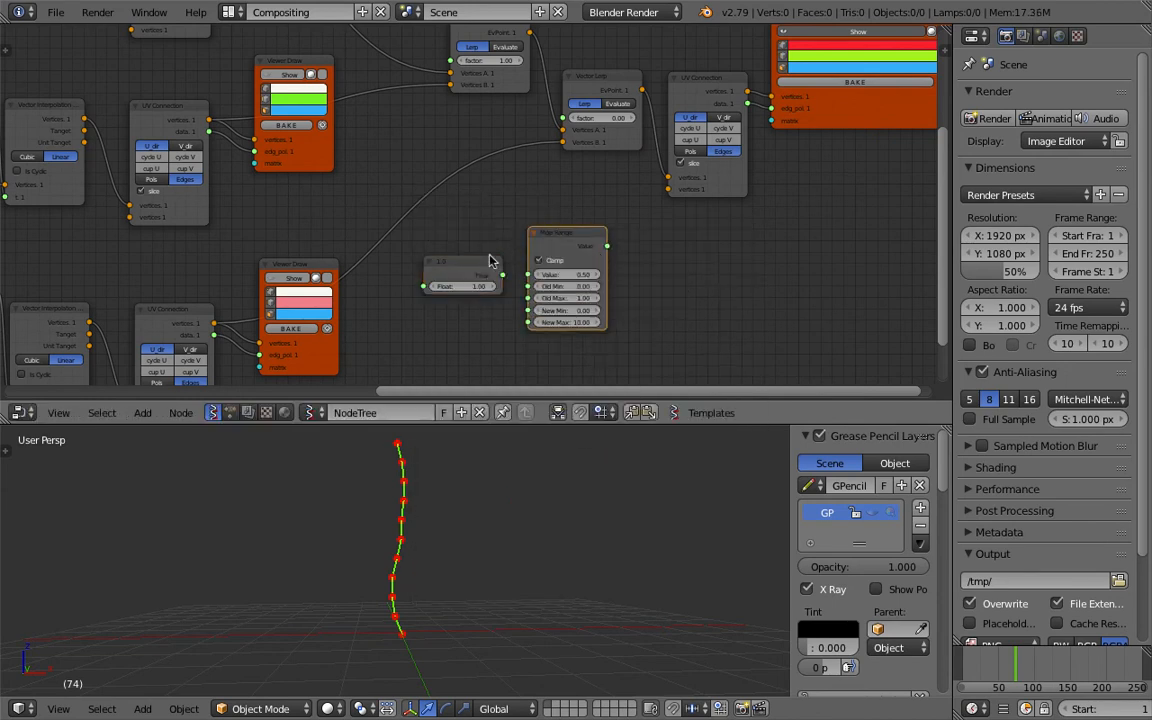
scroll(490, 260, "up", 2)
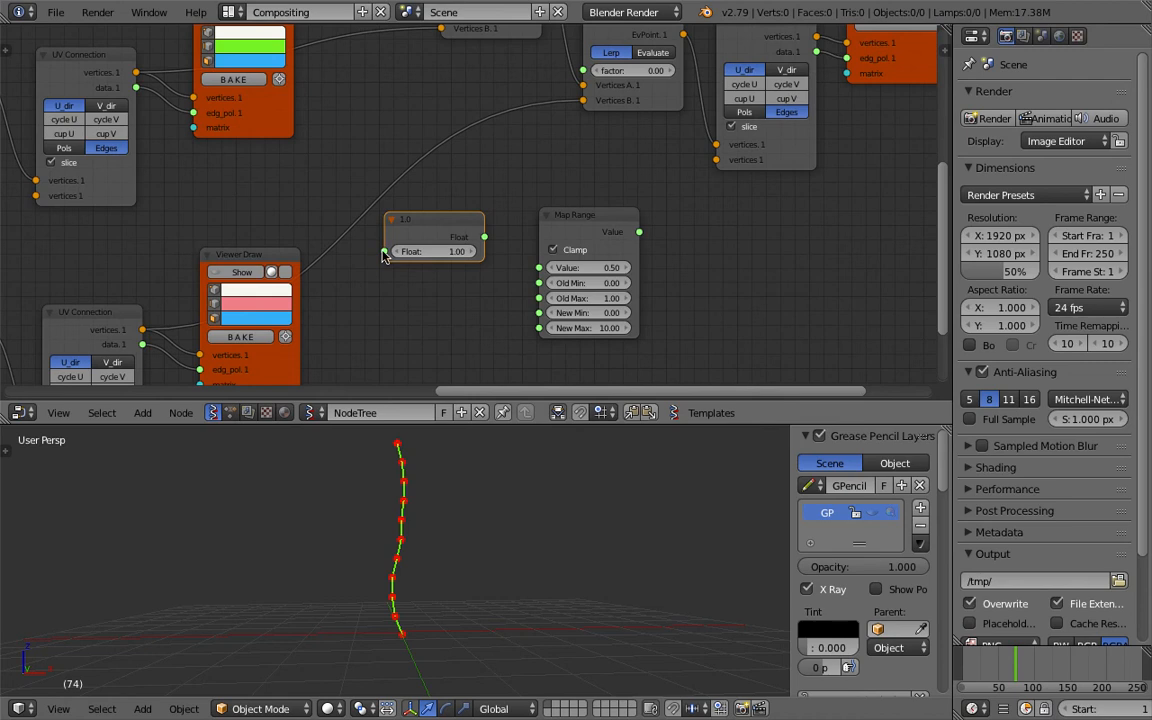
scroll(483, 187, "down", 1)
middle_click_drag(471, 101, 402, 173)
middle_click_drag(496, 335, 517, 206)
scroll(517, 206, "up", 1)
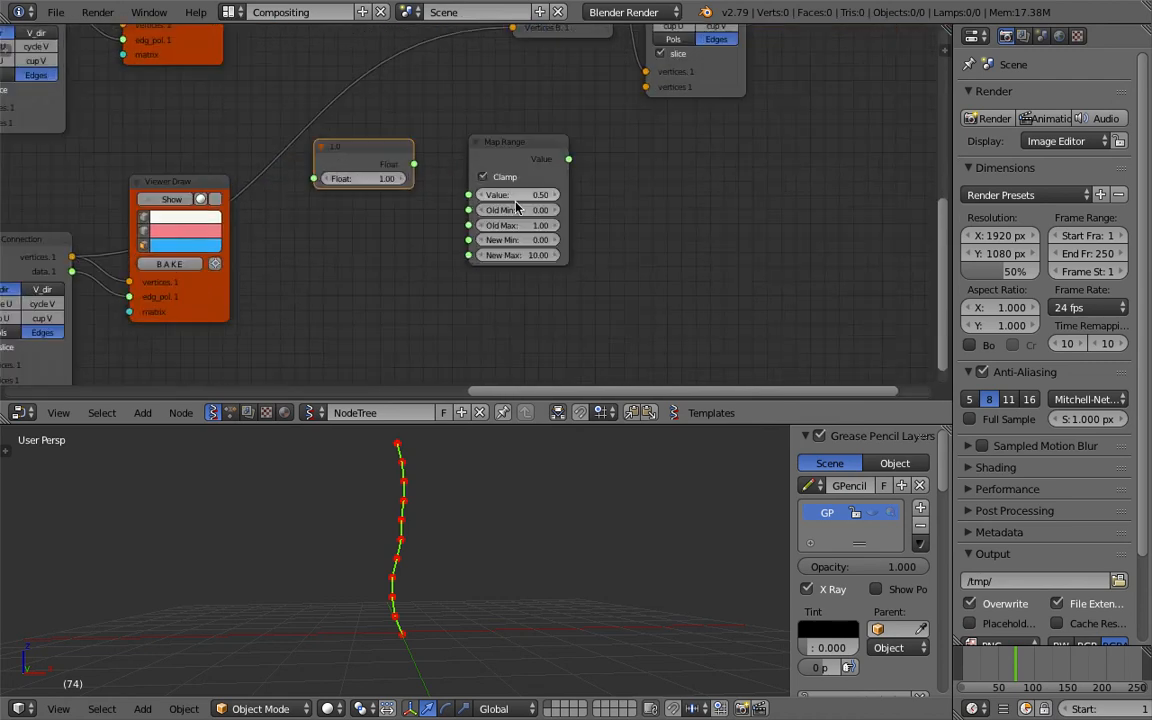
left_click_drag(365, 165, 469, 195)
Step: Set the Map Range node to remap 0–10 to 0–1, with Old Max 10 and New Max 1
middle_click_drag(454, 185, 464, 265)
scroll(453, 208, "down", 1)
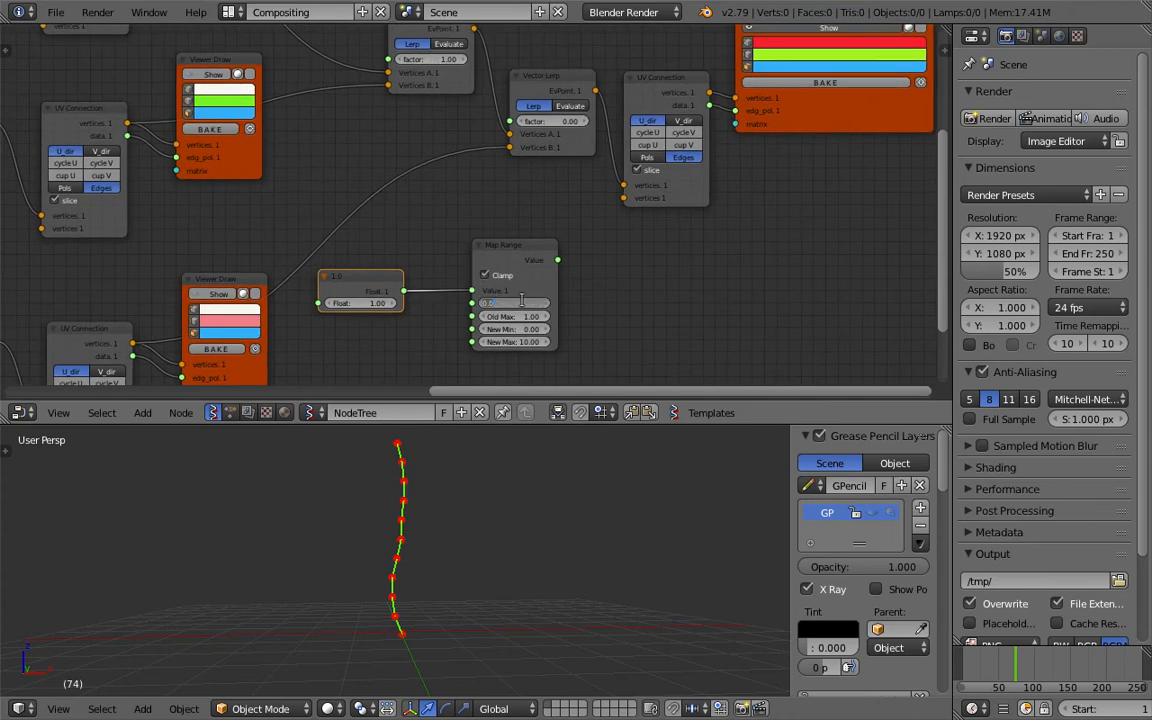
key("Return")
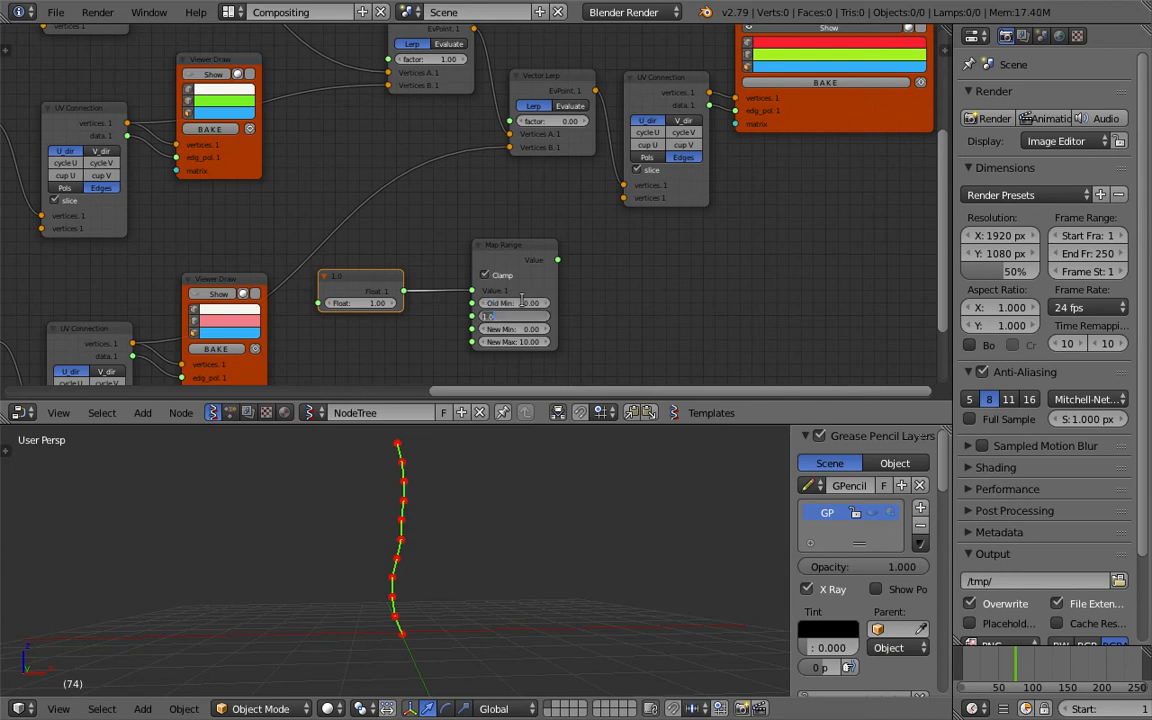
key("Return")
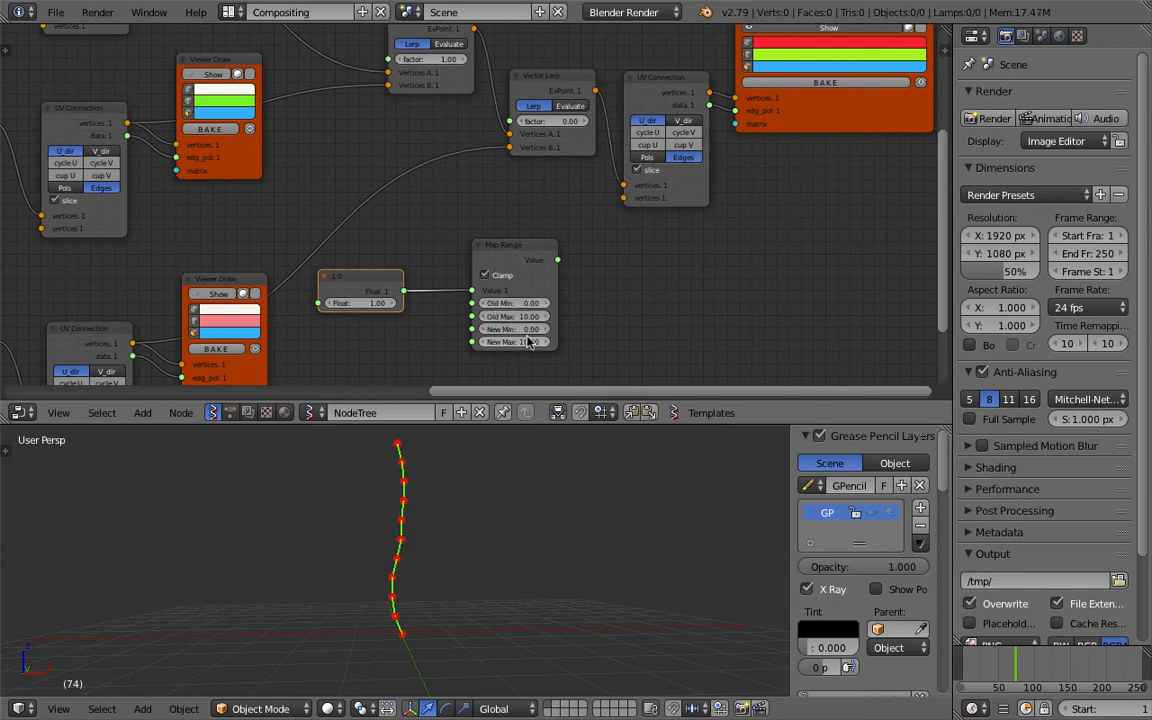
Step: Duplicate the Map Range node and place the copy beside the original
left_click(508, 266)
key("shift+d")
left_click(643, 290)
middle_click_drag(634, 281, 573, 221)
scroll(573, 221, "up", 1)
scroll(572, 215, "up", 3)
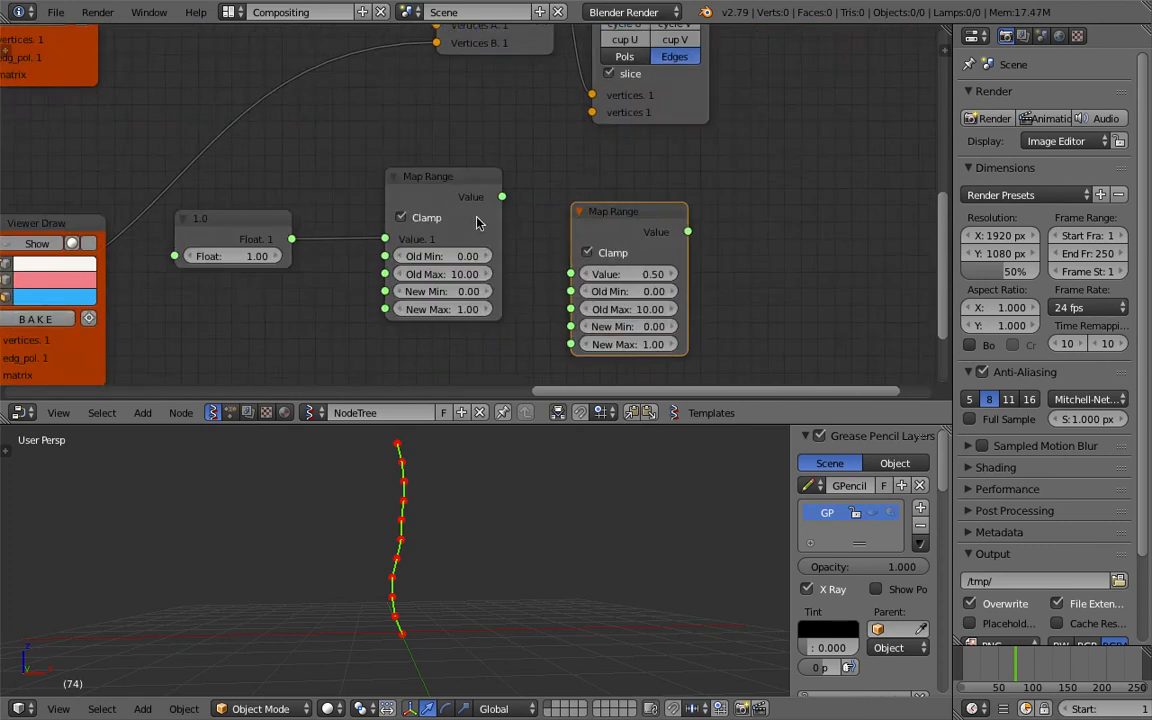
Step: Link the Float output to the second Map Range's Value input as well and rearrange the nodes around it
scroll(478, 218, "down", 1)
middle_click_drag(473, 216, 480, 223)
left_click_drag(469, 188, 461, 202)
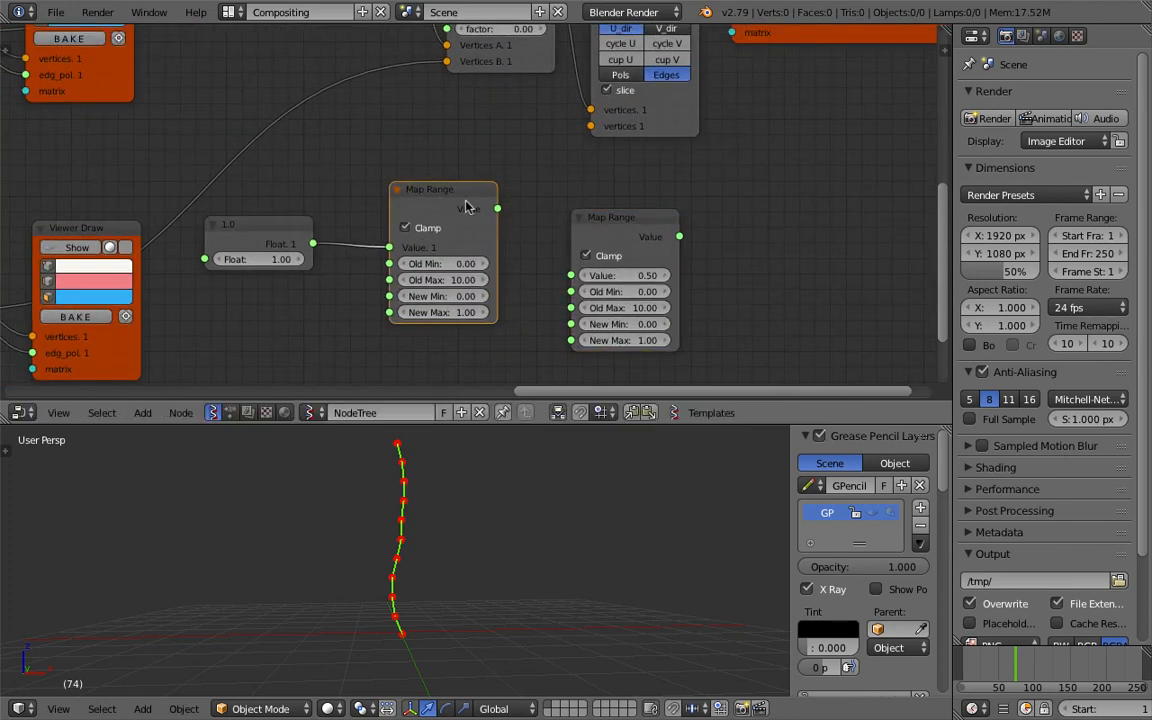
left_click_drag(315, 246, 338, 198)
left_click_drag(499, 210, 526, 226)
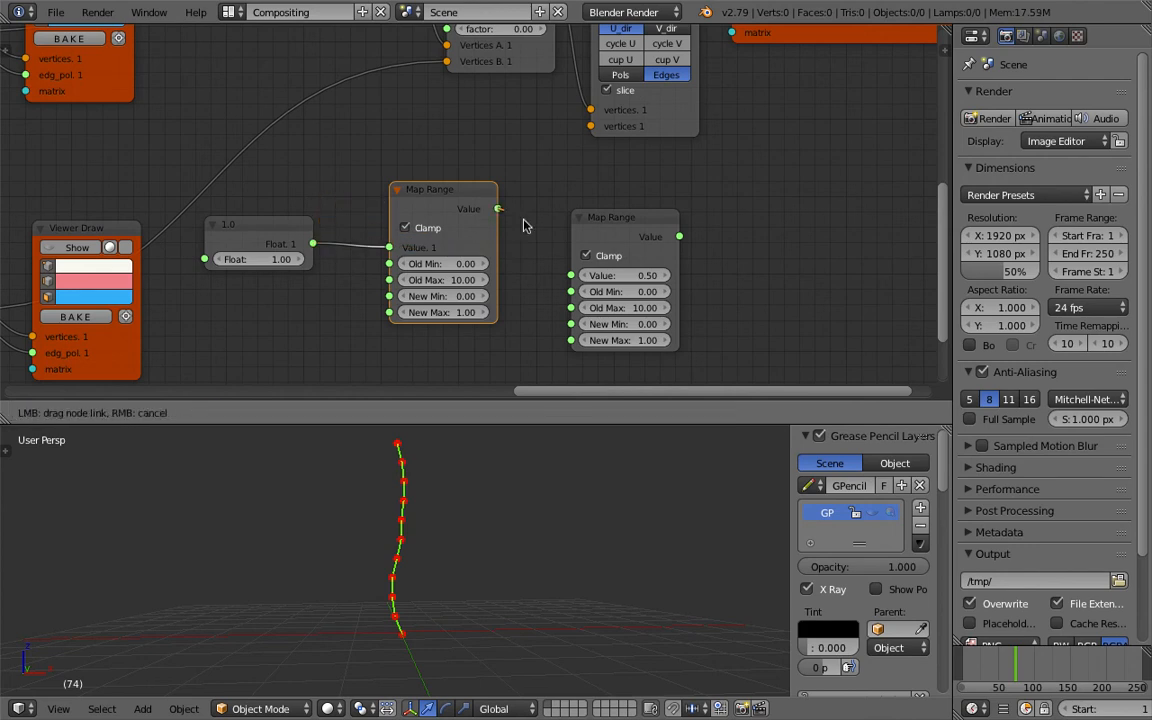
left_click_drag(576, 278, 575, 277)
mouse_move(617, 217)
left_mouse_down()
mouse_move(520, 226)
mouse_move(625, 216)
left_mouse_up()
left_click_drag(280, 226, 564, 260)
Step: Set the second Map Range's Old Min to 10 and Old Max to 20, and save the file
left_click(640, 276)
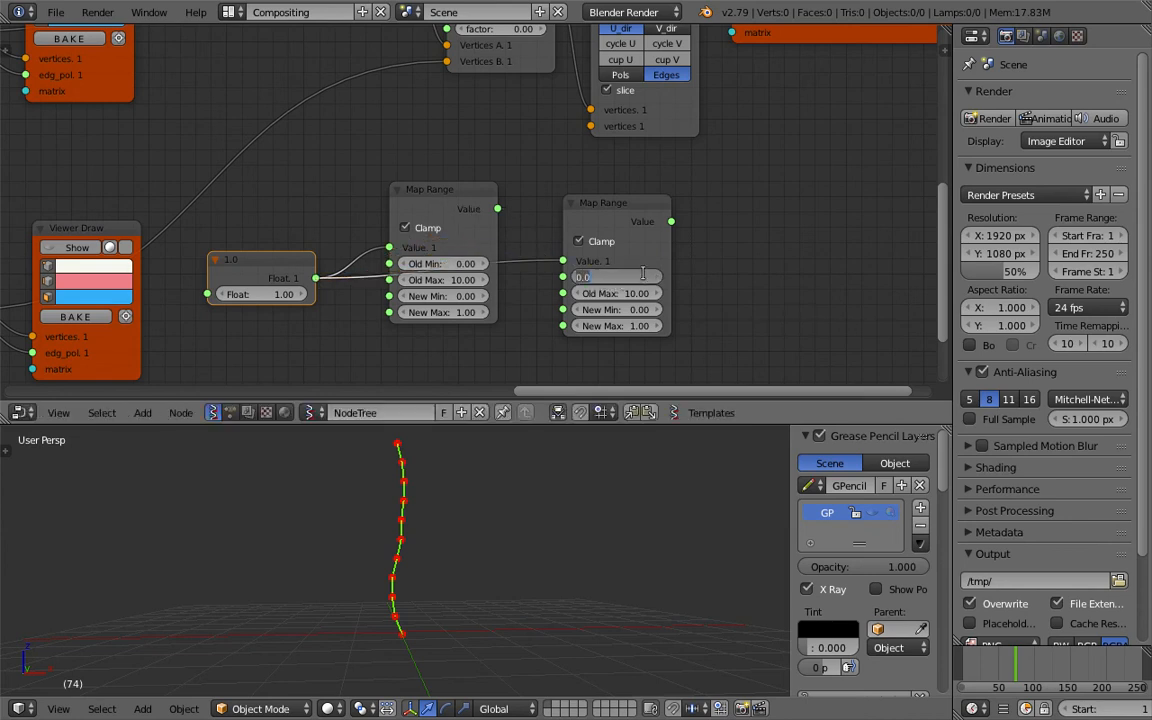
type("10")
key("Tab")
type("20")
key("Return")
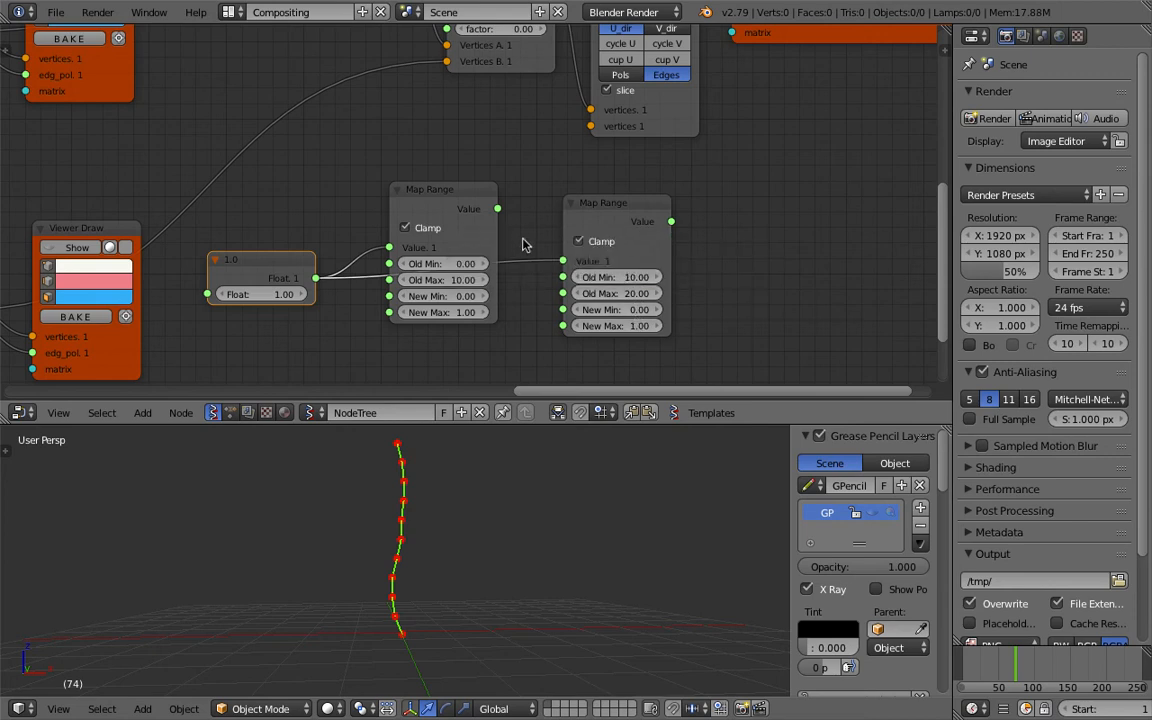
scroll(575, 257, "down", 4)
middle_click_drag(588, 251, 605, 279)
key("ctrl+s")
left_click(606, 278)
Step: Link the first Map Range's Value output to the first Vector Lerp's factor, and the second's to the second Lerp's factor
middle_click_drag(539, 254, 545, 272)
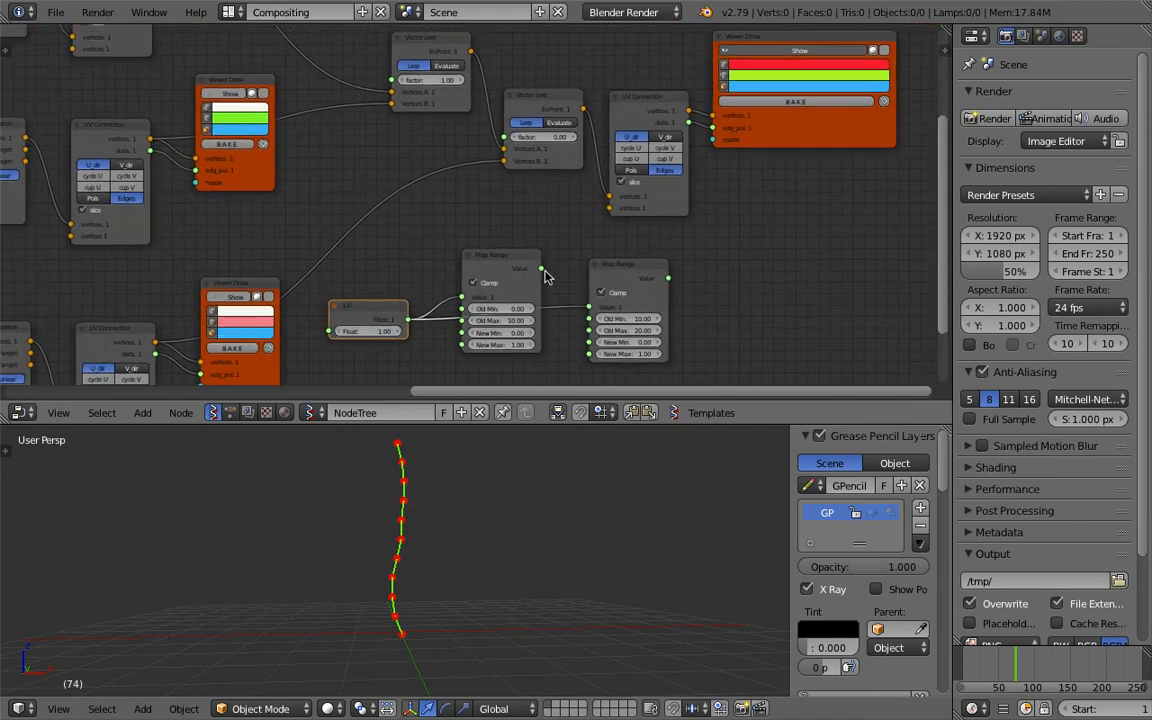
left_click_drag(541, 268, 393, 80)
left_click_drag(669, 279, 506, 138)
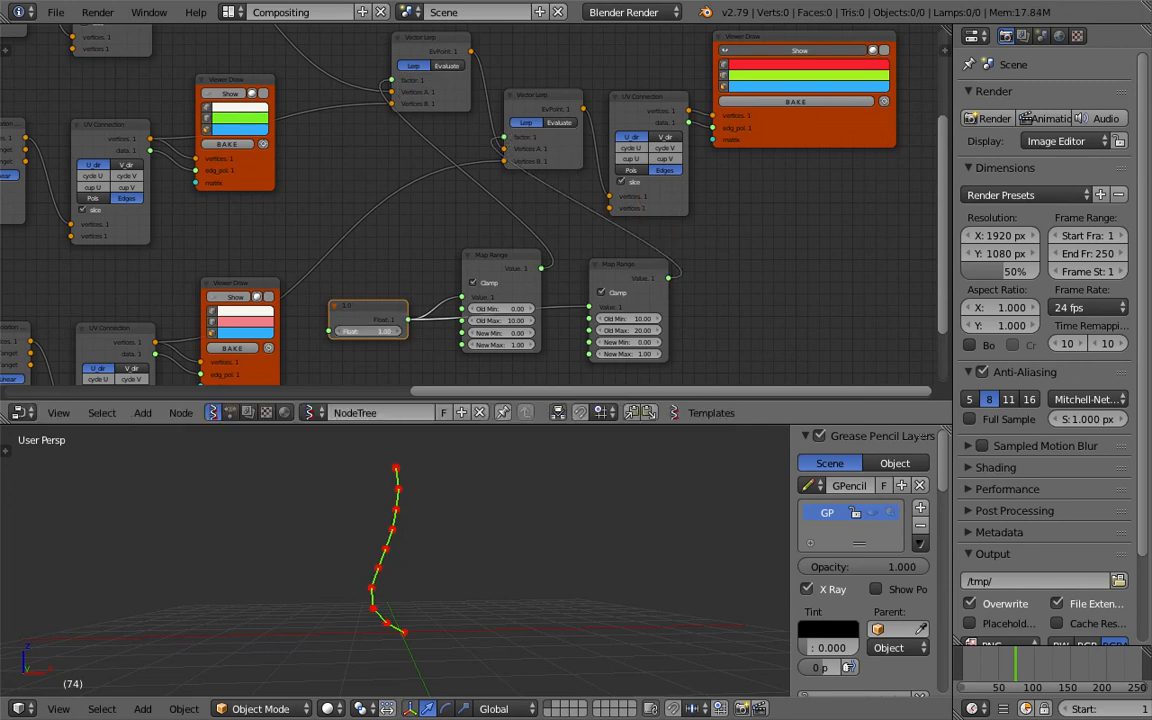
Step: Vary the Float node's value to examine the line's interpolation, leave it at 11.95, and save the file
mouse_move(372, 331)
left_mouse_down()
mouse_move(360, 331)
mouse_move(416, 331)
mouse_move(381, 331)
left_mouse_up()
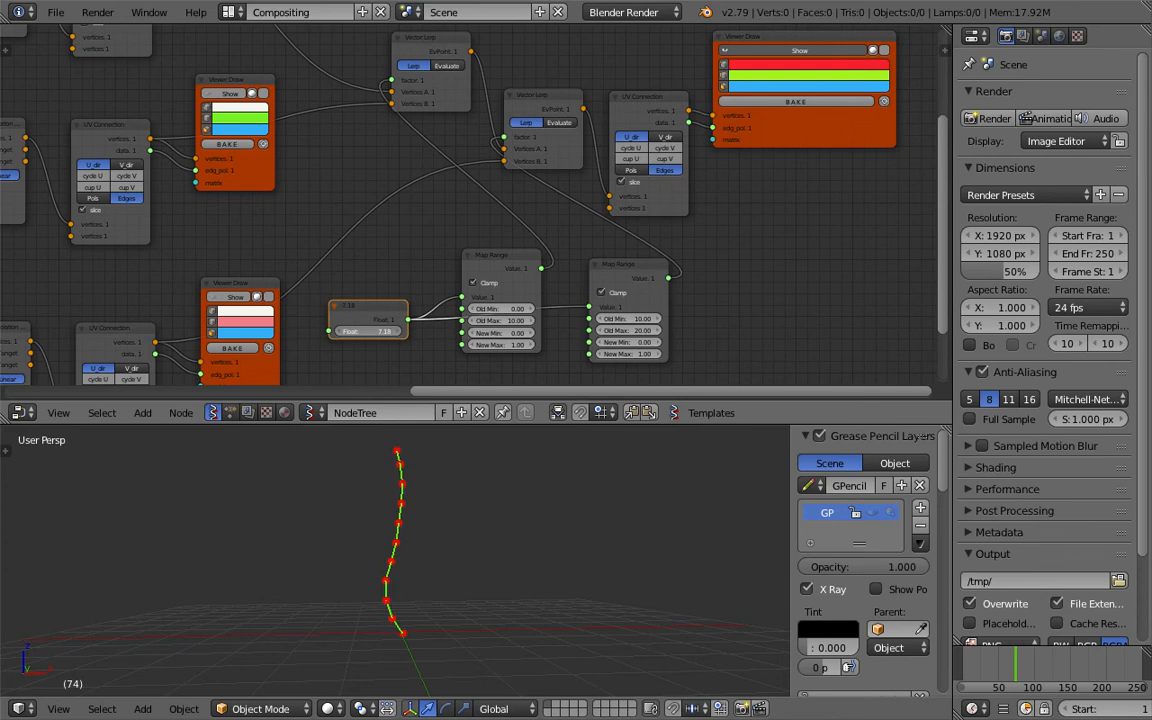
middle_click_drag(410, 547, 426, 567, "shift")
scroll(436, 533, "up", 1)
middle_click_drag(446, 362, 474, 301)
scroll(474, 301, "up", 3)
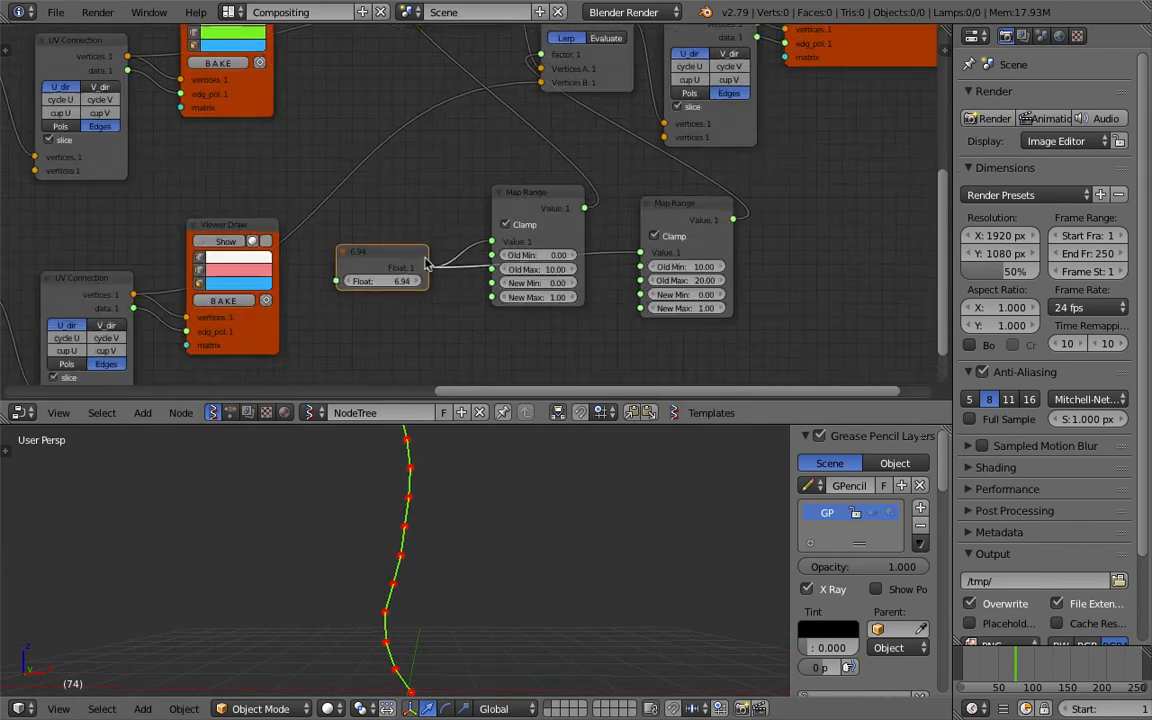
mouse_move(388, 287)
left_mouse_down()
mouse_move(505, 287)
mouse_move(370, 287)
mouse_move(387, 287)
left_mouse_up()
key("ctrl+s")
key("Return")
Step: Space out the final Viewer Draw and UV Connection nodes beyond the second Vector Lerp
scroll(505, 262, "down", 1)
middle_click_drag(503, 261, 311, 332)
left_click_drag(668, 126, 721, 130)
left_click_drag(496, 94, 503, 87)
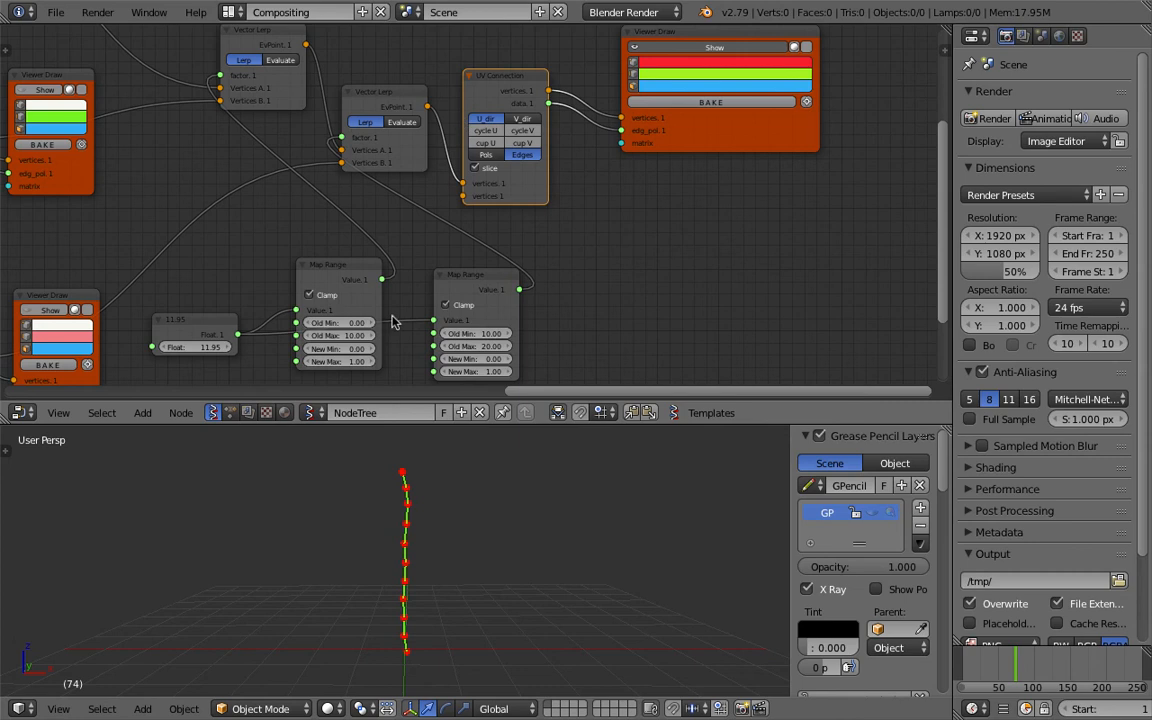
Step: Save the file, and set the Float node's value to 6.91
middle_click_drag(349, 335, 323, 306)
key("ctrl+s")
left_click(347, 296)
middle_click_drag(320, 531, 417, 519)
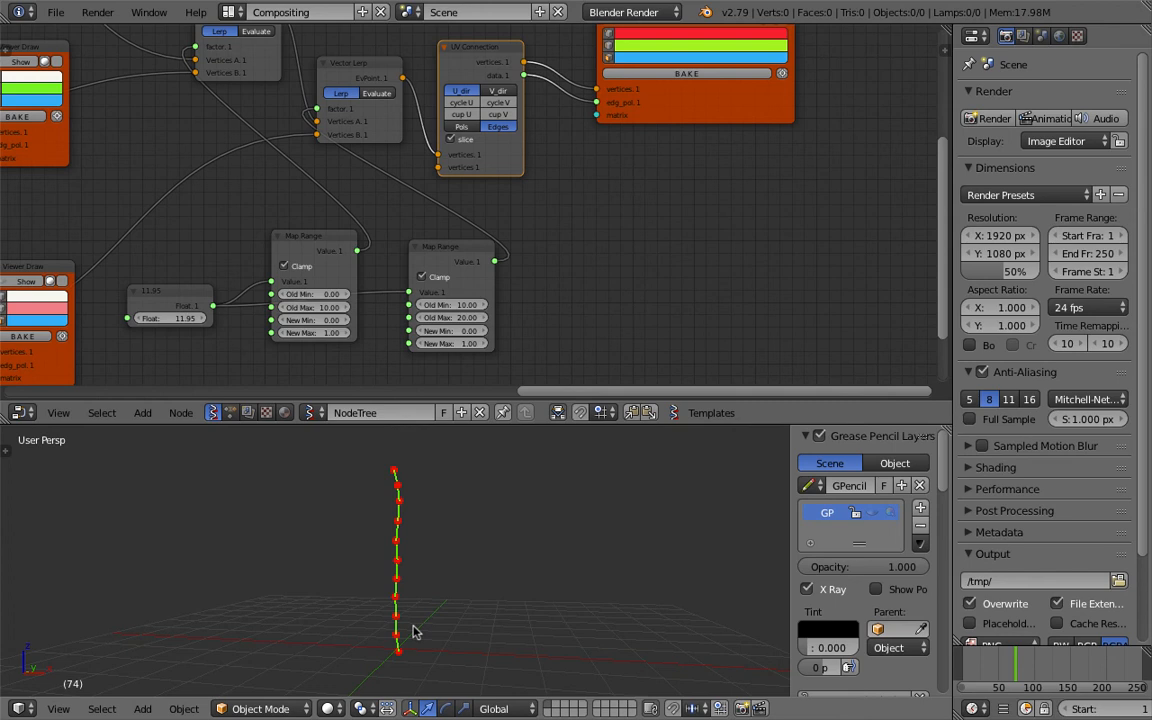
left_click_drag(181, 319, 132, 319)
Step: Move the final Viewer Draw node farther from the UV Connection node to free space in the tree
middle_click_drag(735, 139, 710, 179)
left_click_drag(706, 152, 756, 147)
middle_click_drag(645, 225, 636, 187)
Step: Add a Polyline Viewer node below the final Viewer Draw and link the last UV Connection's vertices output to its vertices input
key("alt+space")
type("polyp")
key("BackSpace")
type("l")
key("Return")
left_click(620, 157)
left_click_drag(493, 62, 617, 315)
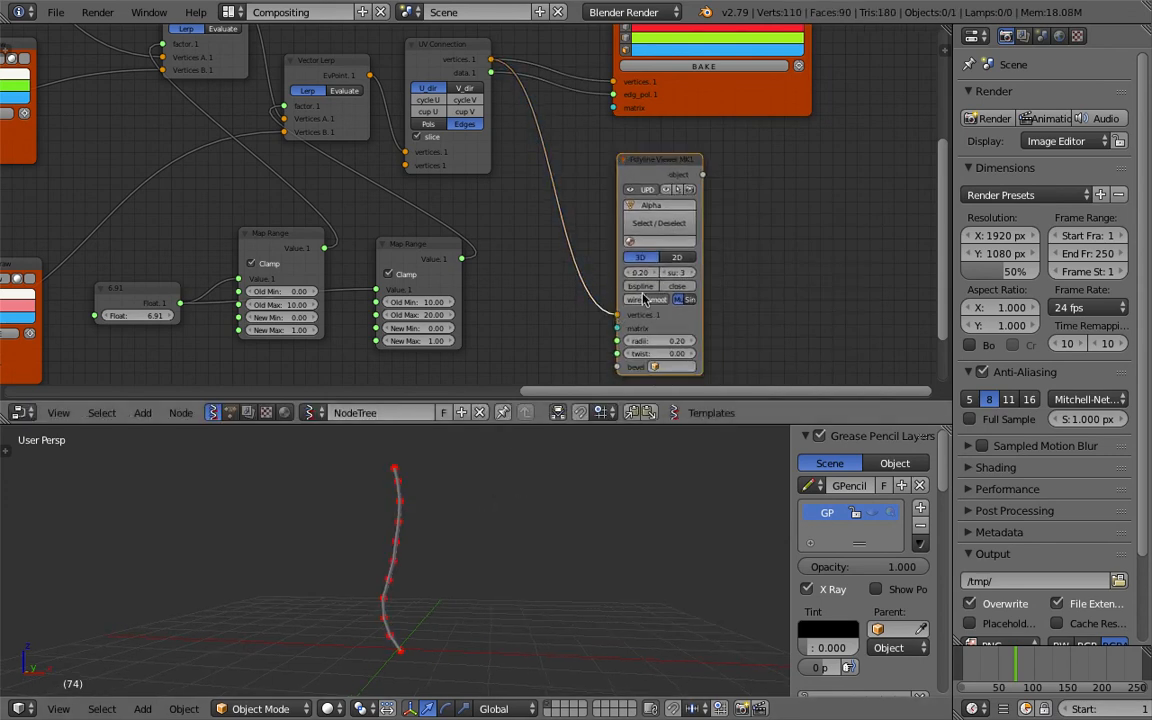
Step: Set the Polyline Viewer's radii to 1.28 and the Float node's value to 4.66, and save the file
middle_click_drag(645, 301, 641, 298)
left_click_drag(659, 338, 714, 315)
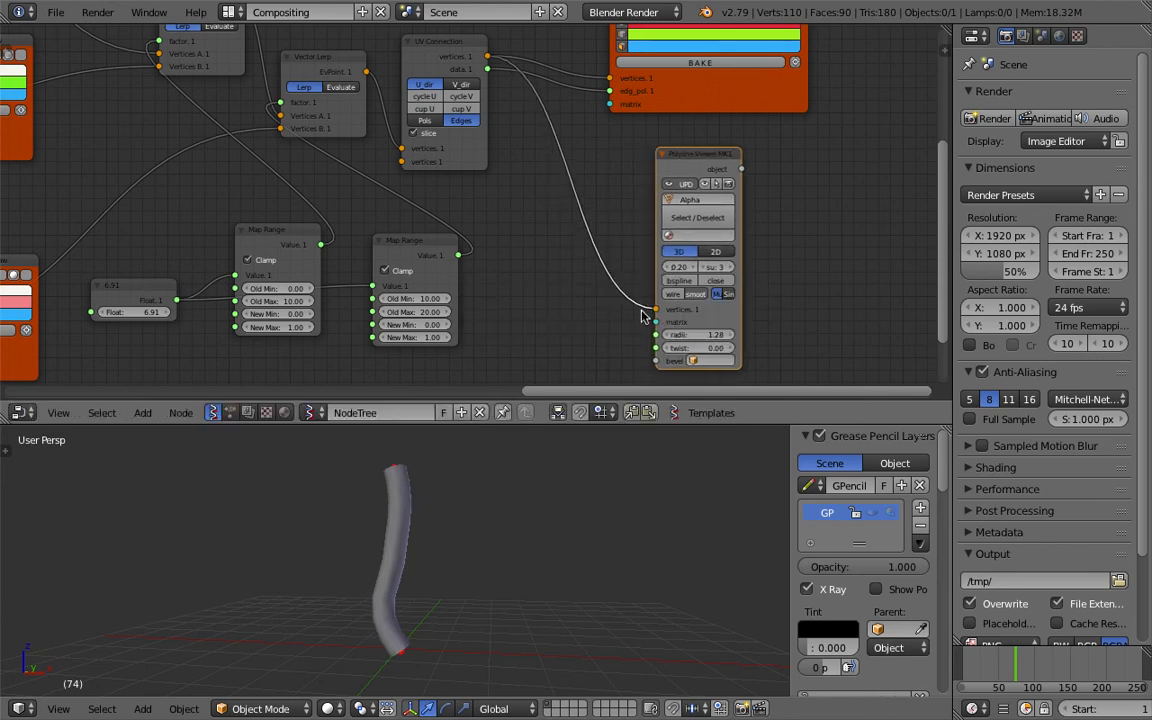
left_click_drag(150, 312, 125, 312)
key("ctrl+s")
left_click(492, 301)
Step: Shift the Polyline Viewer aside, add a Random Num Gen node before it, and link its Value output to the viewer's radii input
middle_click_drag(494, 298, 492, 238)
left_click_drag(722, 250, 814, 250)
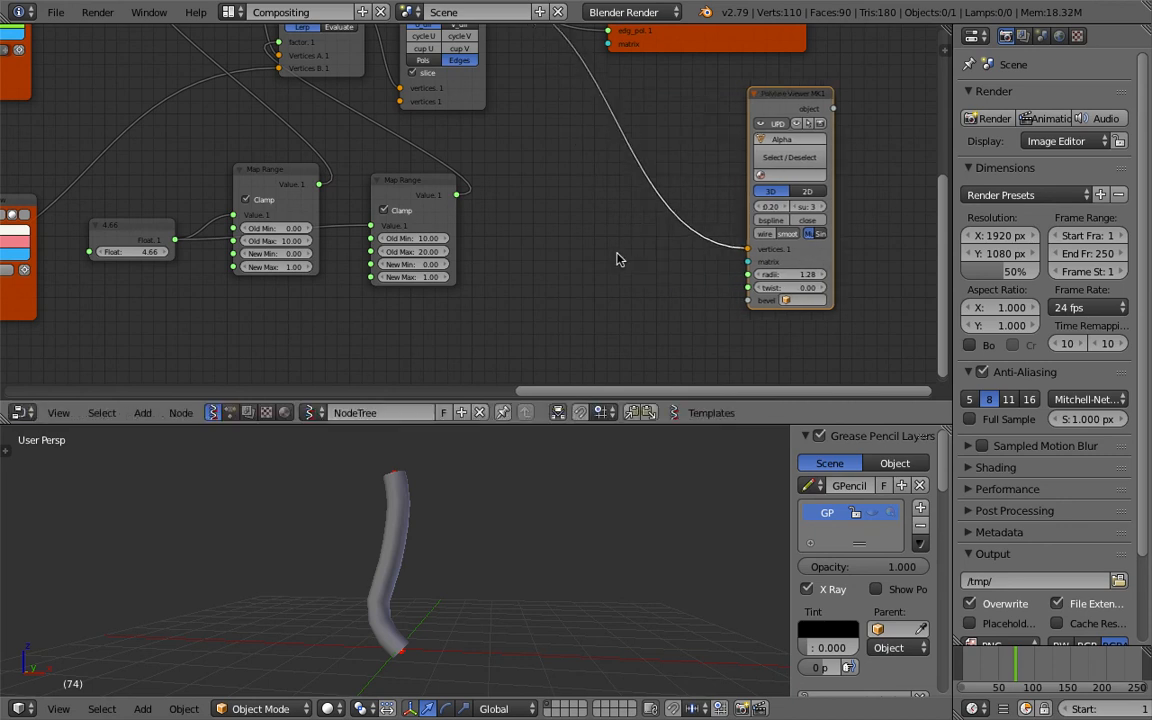
key("alt+space")
type("random n")
key("Return")
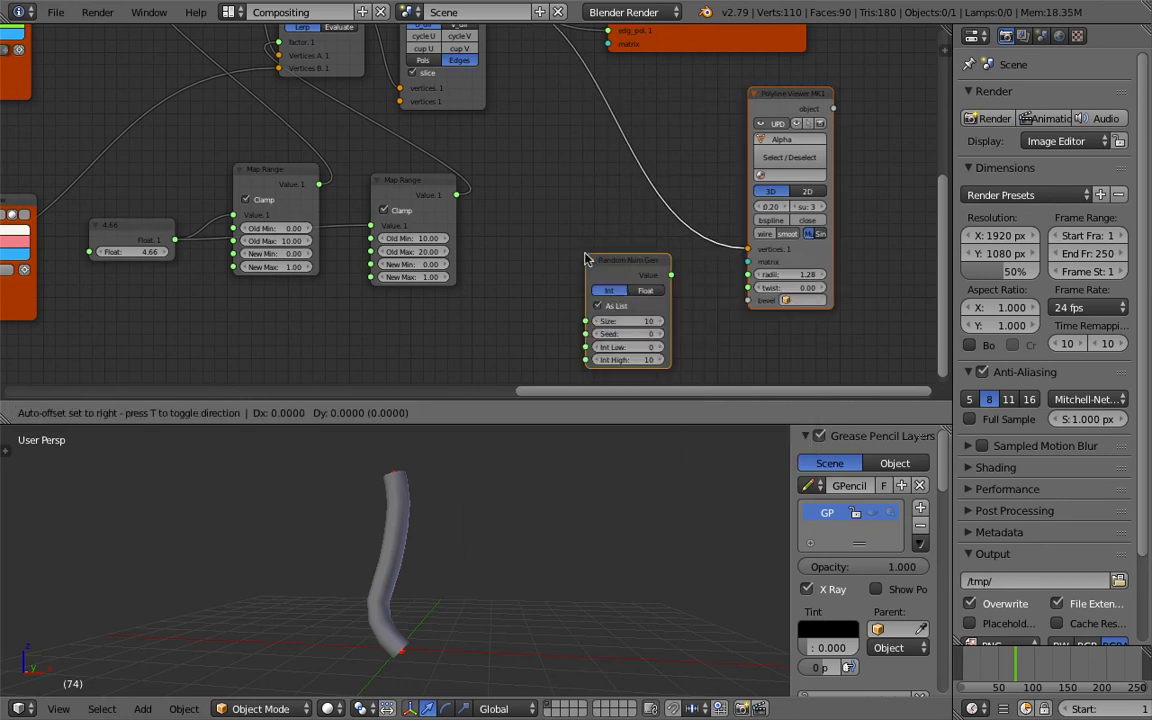
left_click(585, 259)
left_click_drag(670, 276, 748, 274)
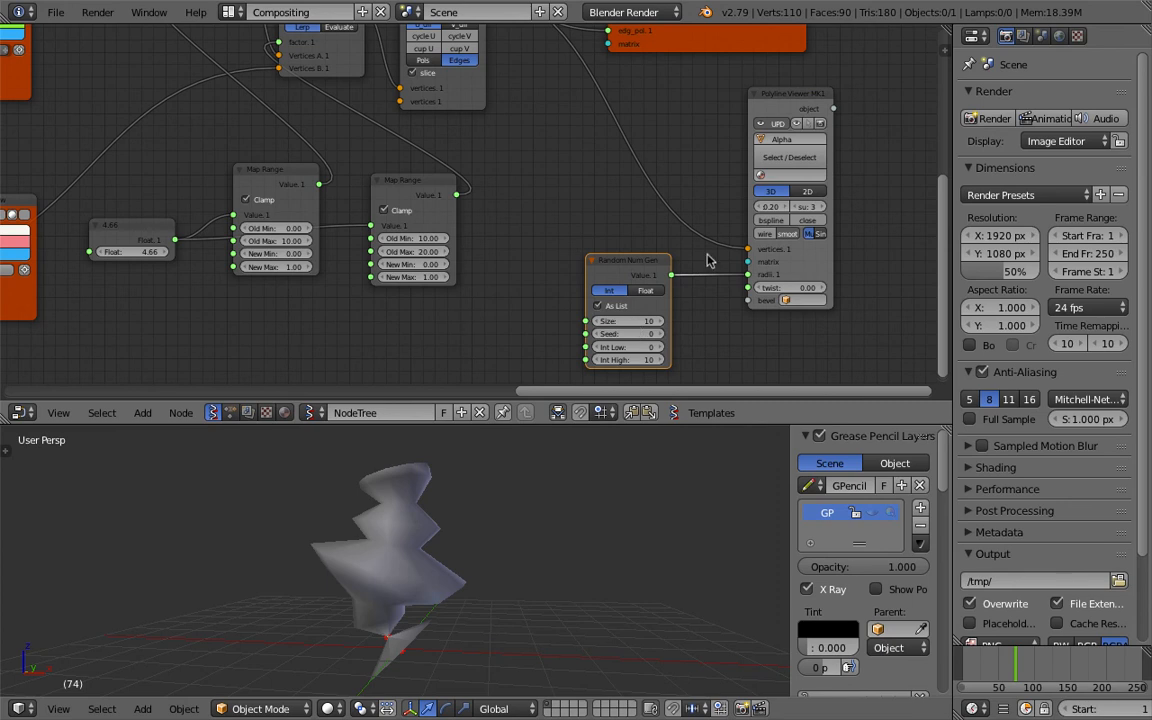
Step: Switch the Random Num Gen to Float with Size 15, Float Low -1.11 and Float High 3.64, and save the file
left_click_drag(612, 321, 625, 321)
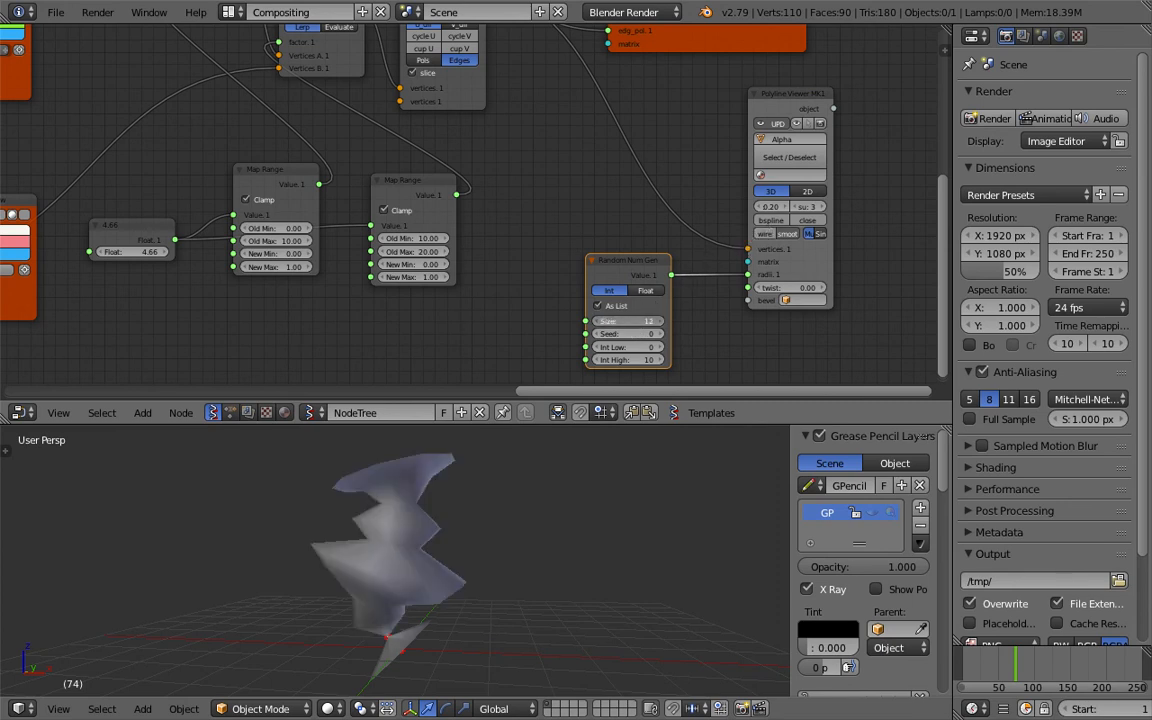
left_click(646, 292)
mouse_move(646, 347)
left_mouse_down()
mouse_move(670, 347)
mouse_move(659, 360)
mouse_move(708, 360)
mouse_move(628, 347)
mouse_move(654, 360)
mouse_move(669, 360)
mouse_move(649, 347)
mouse_move(672, 347)
mouse_move(649, 360)
mouse_move(678, 360)
mouse_move(628, 347)
left_mouse_up()
key("ctrl+s")
left_click(429, 568)
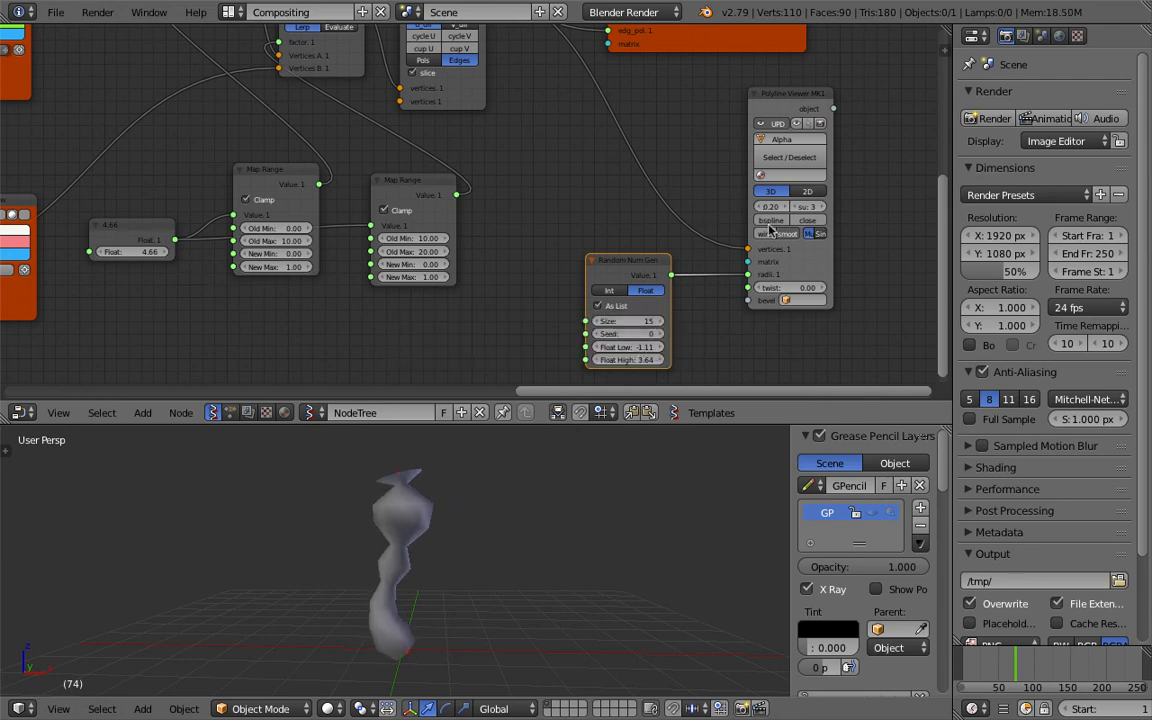
scroll(788, 233, "up", 3)
left_click(756, 192)
left_click(788, 190)
scroll(707, 278, "down", 2)
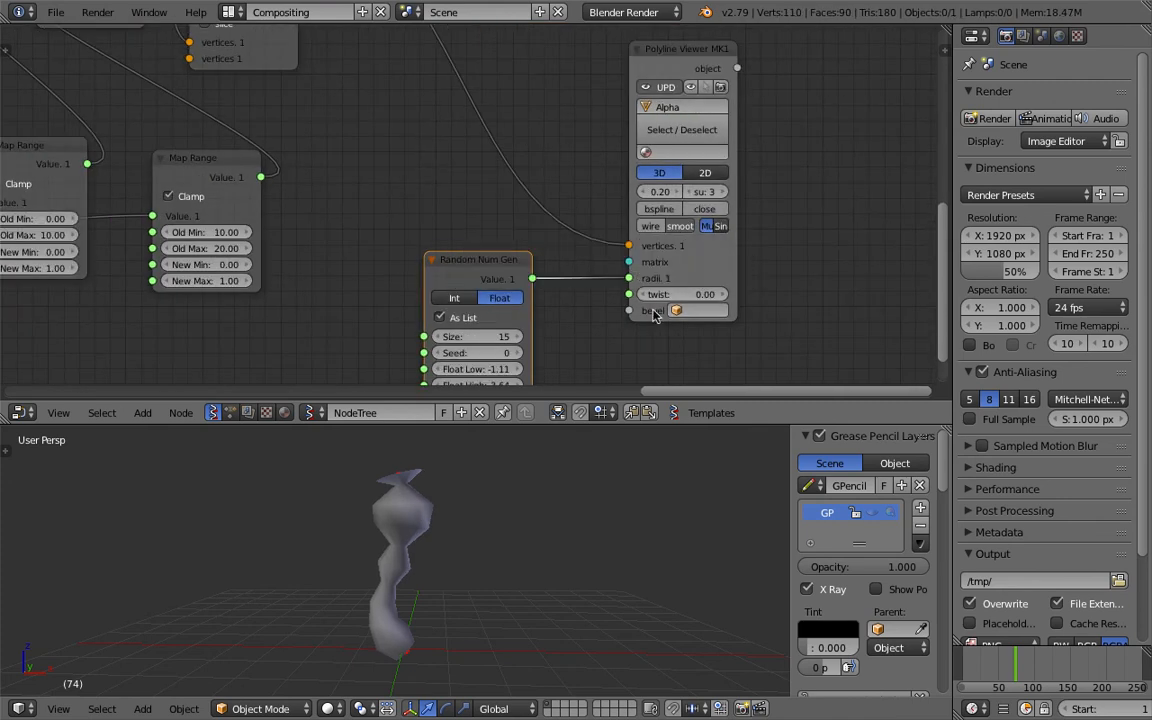
Step: Duplicate the generated tube object and place the copy about 2.74 units along the X axis
right_click(421, 529)
middle_click_drag(442, 499, 413, 513)
scroll(412, 515, "up", 3)
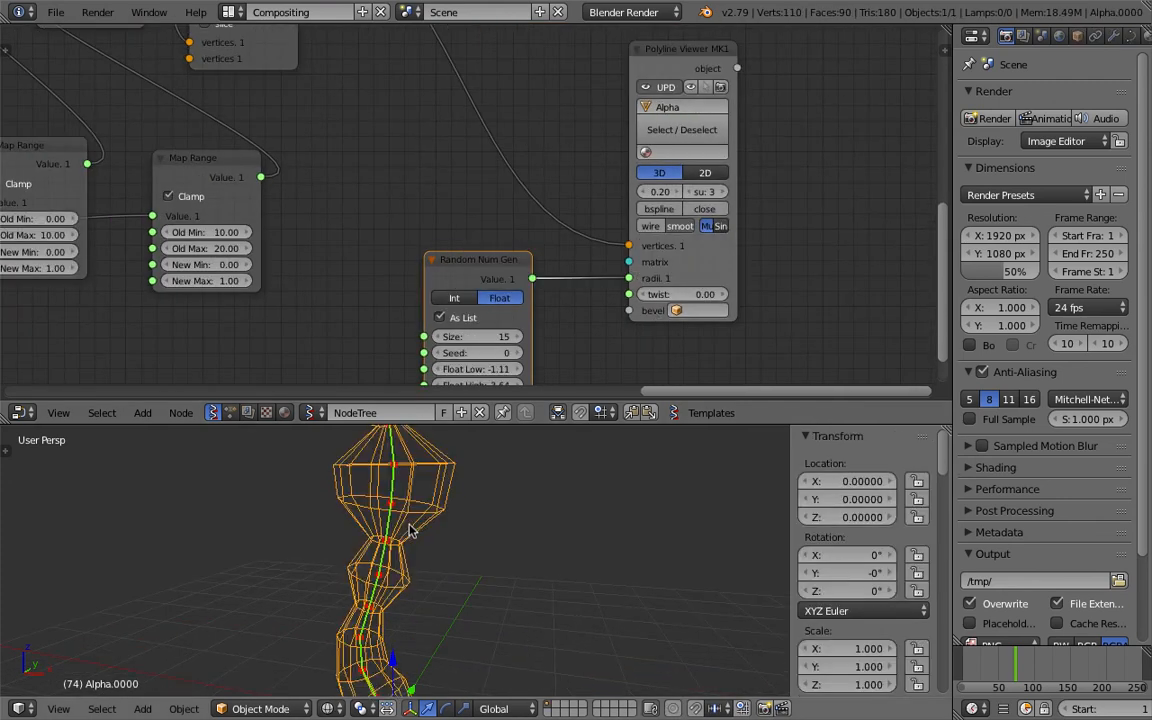
scroll(453, 525, "down", 3)
key("shift+d")
key("x")
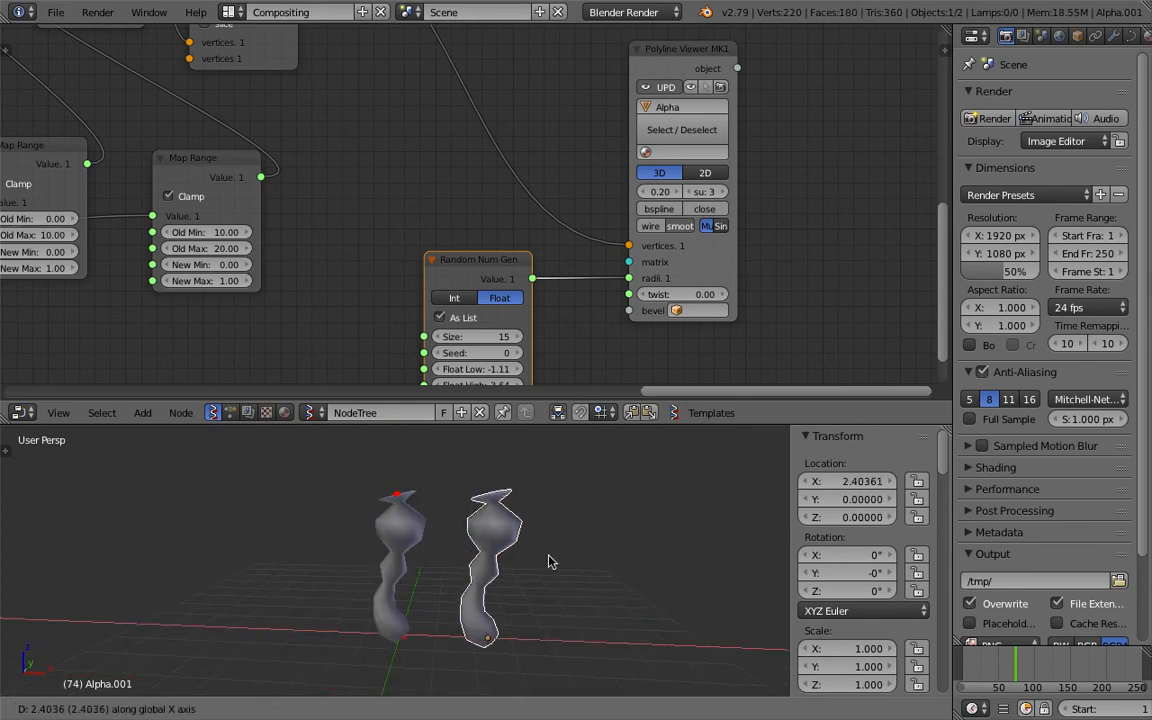
left_click(505, 553)
Step: Convert the duplicated tube to a mesh and smooth it with a level 2 Subdivision Surface
key("space")
type("conv")
key("Return")
key("Down")
key("Return")
key("ctrl+2")
middle_click_drag(548, 561, 491, 565)
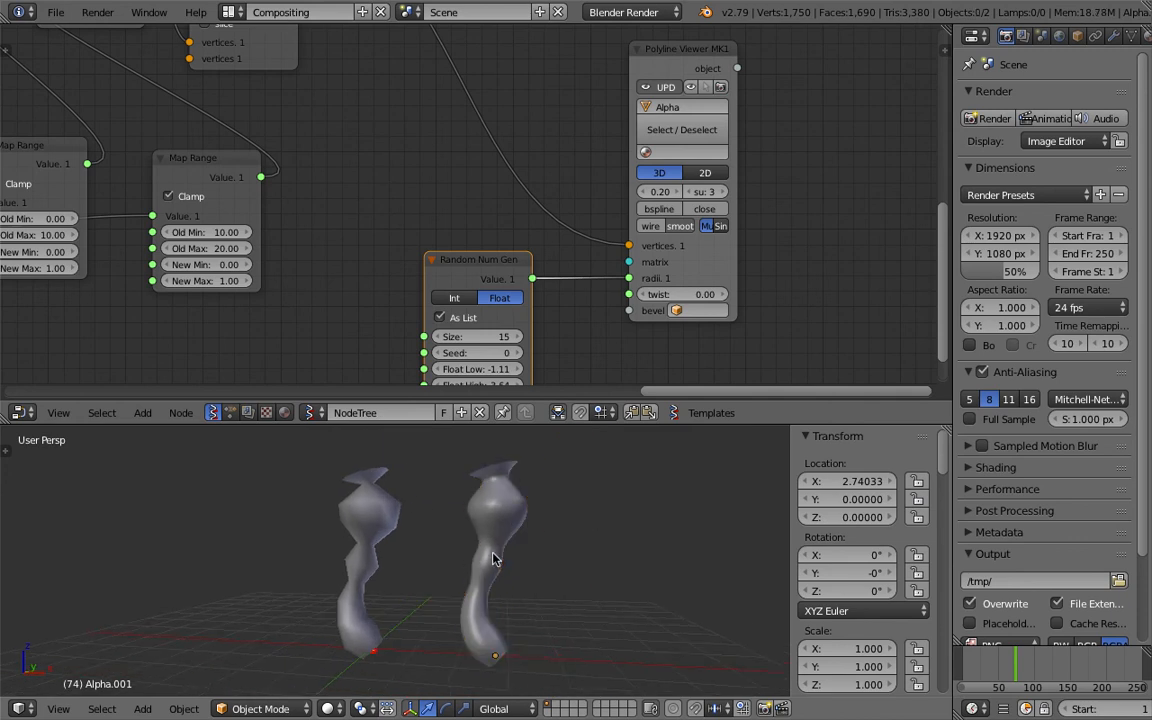
Step: Delete the smoothed duplicate tube
key("x")
left_click(500, 550)
Step: Vary the Float node's value to examine the tube's shape, and review the layout of the whole node tree
middle_click_drag(264, 241, 501, 261)
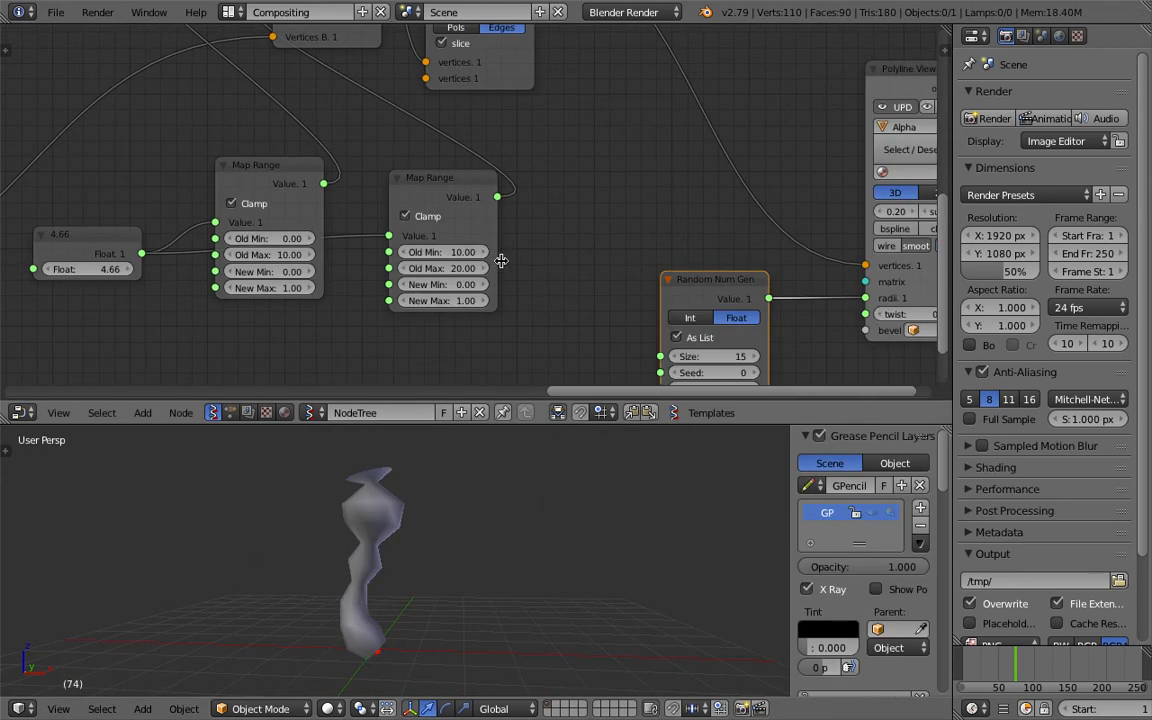
left_click_drag(80, 269, 128, 269)
scroll(300, 160, "down", 8)
middle_click_drag(416, 400, 446, 419)
scroll(470, 350, "down", 2)
middle_click_drag(546, 312, 649, 272)
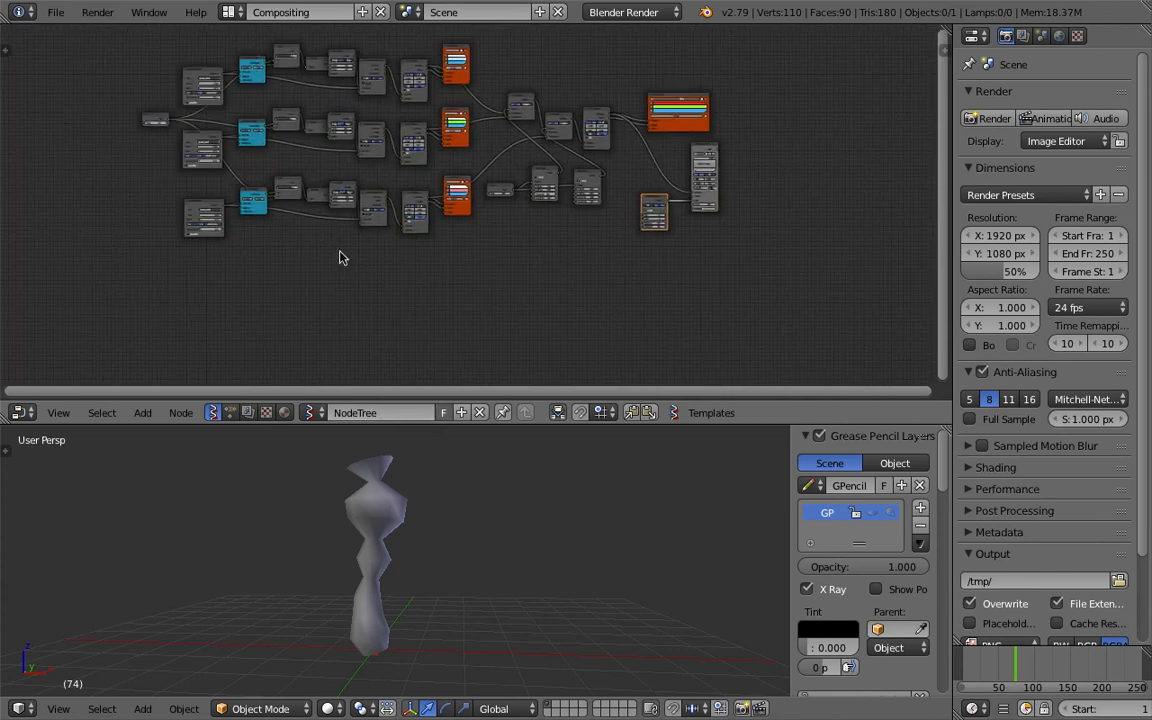
scroll(340, 240, "up", 3)
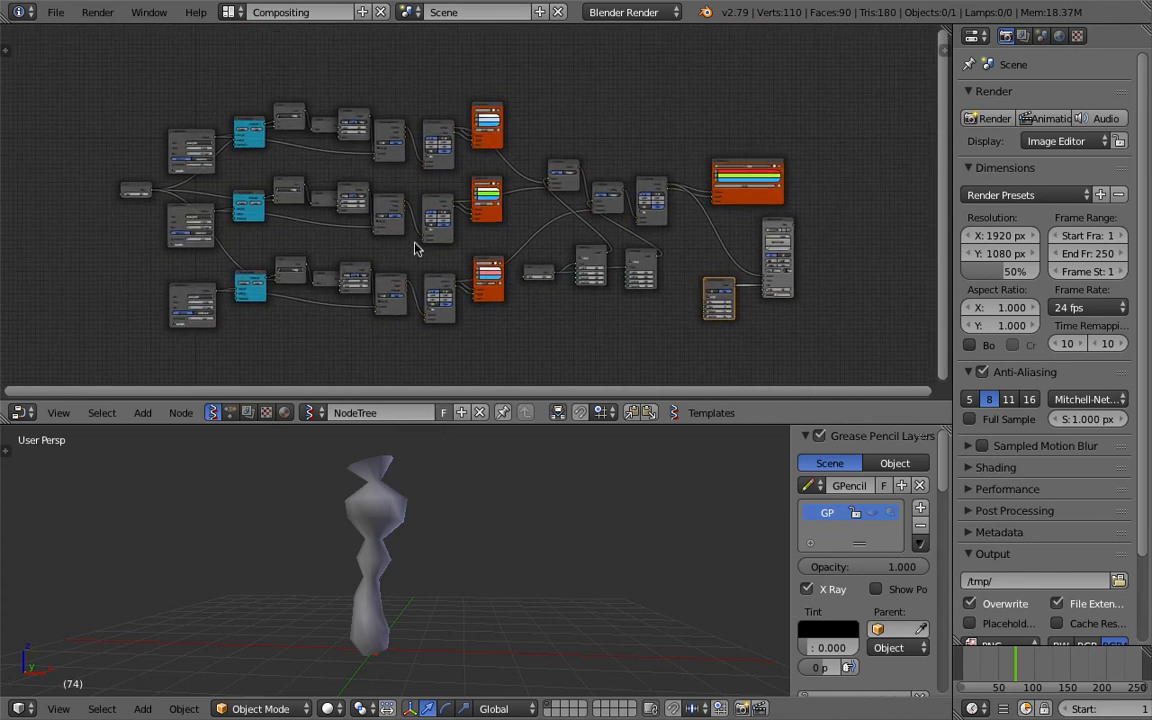
Step: Move the shared input node away from the three stroke branches, and adjust the positions of the Vector Lerp and UV Connection nodes
left_click_drag(137, 193, 96, 177)
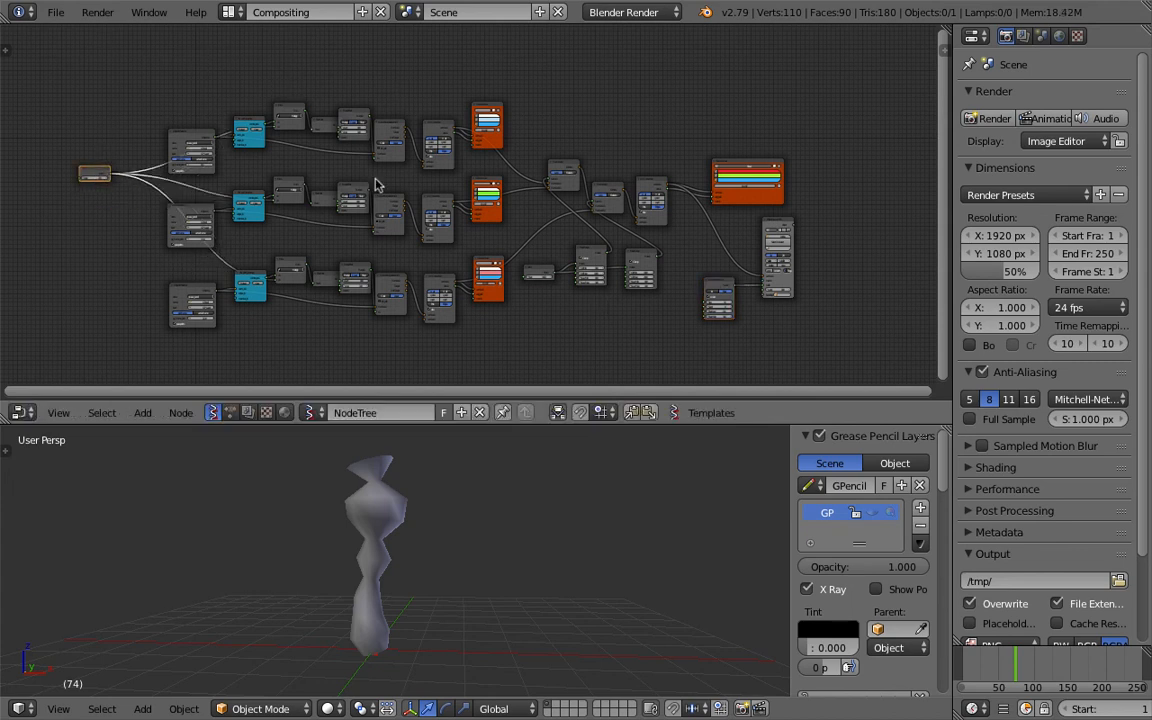
scroll(507, 125, "up", 5)
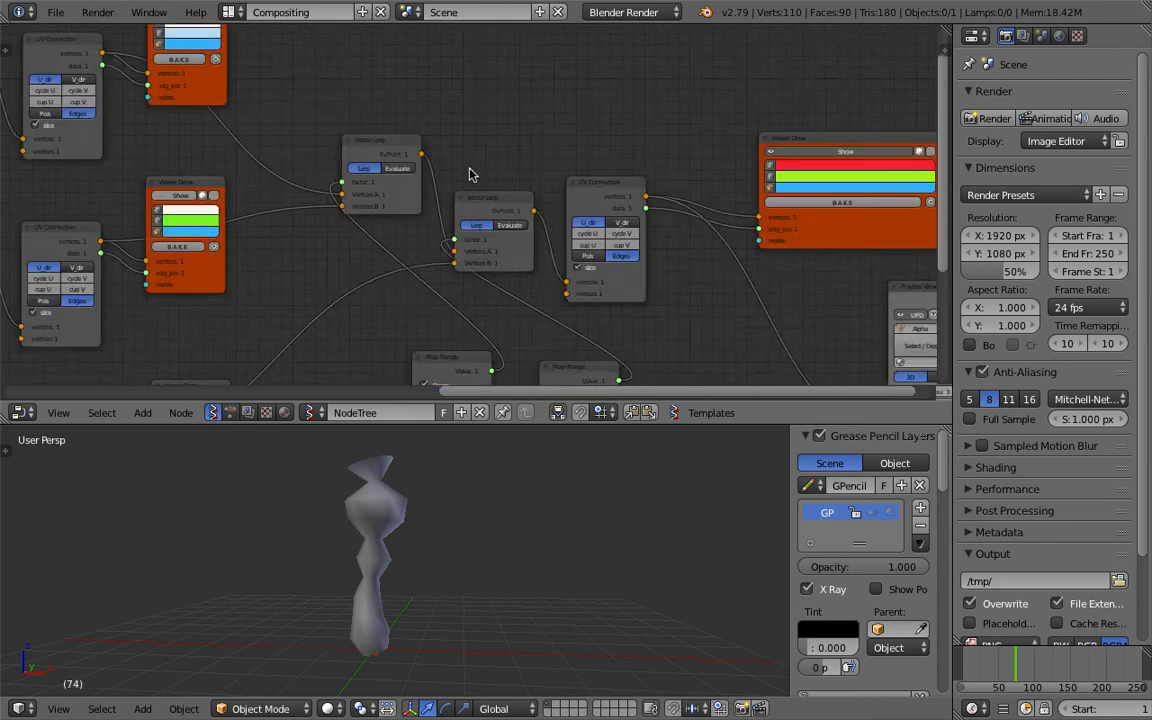
left_click_drag(358, 118, 332, 94)
left_click_drag(510, 198, 490, 166)
left_click(639, 184)
Step: Reposition the shared input node so that it lines up with the middle stroke branch
scroll(405, 120, "down", 5)
scroll(430, 115, "down", 4)
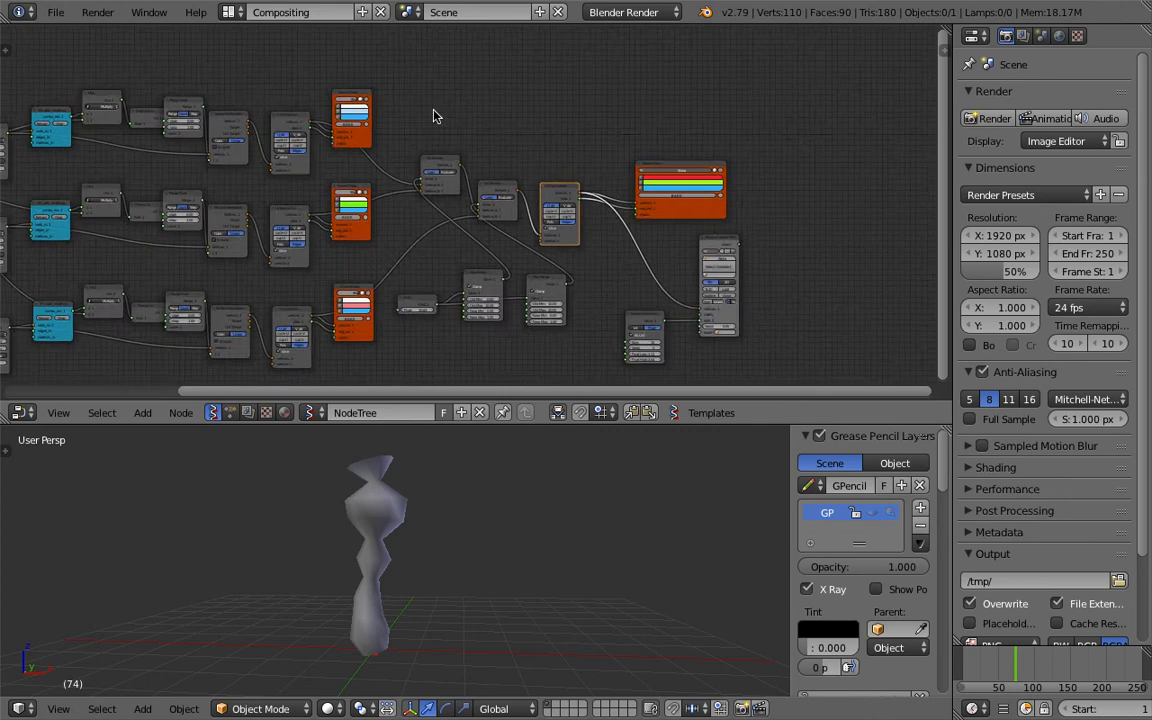
scroll(344, 104, "up", 3)
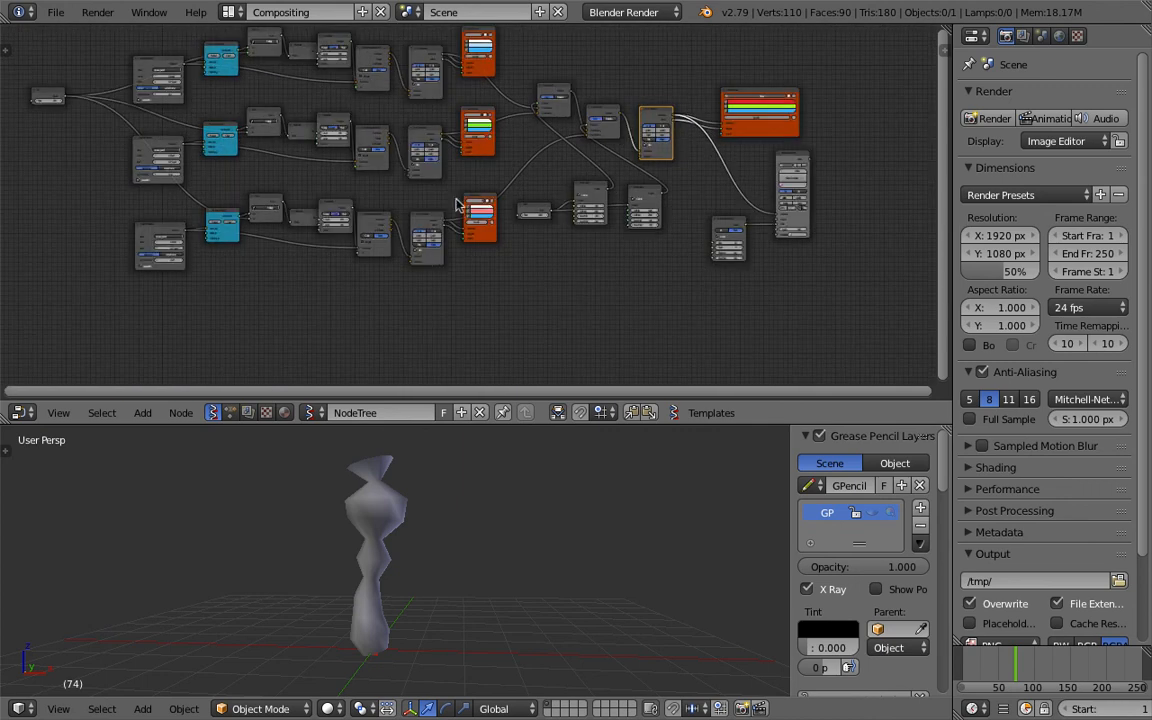
middle_click_drag(426, 229, 461, 253)
left_click_drag(84, 122, 64, 153)
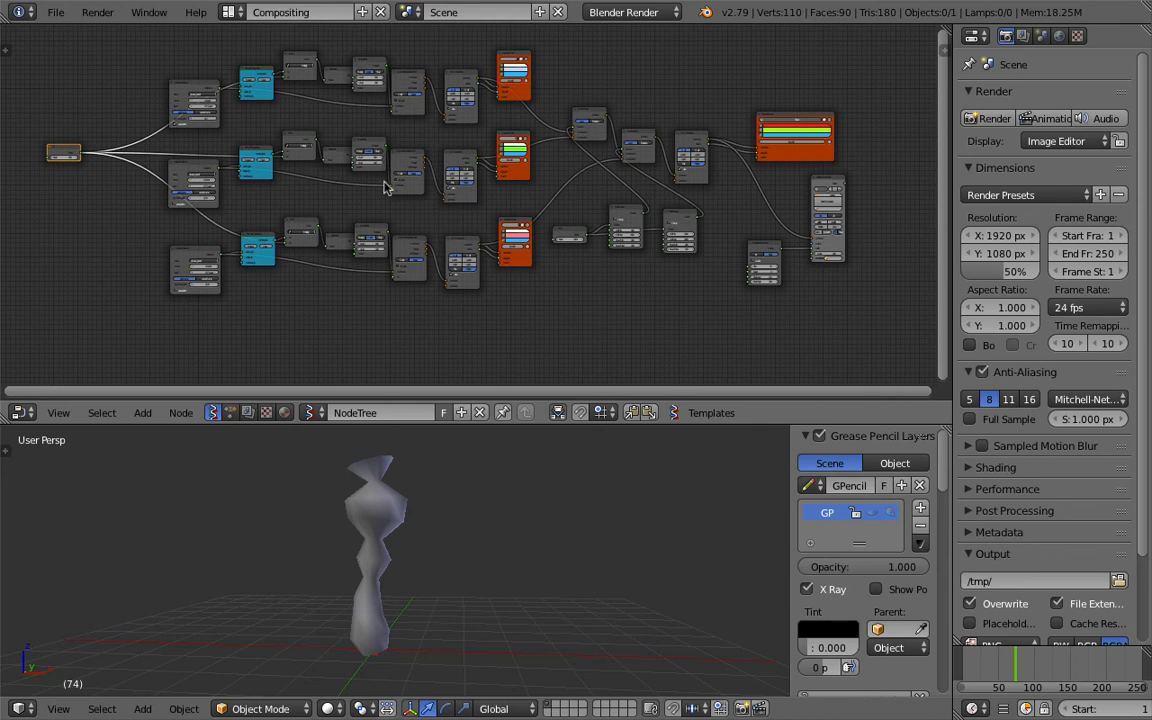
middle_click_drag(480, 536, 483, 517)
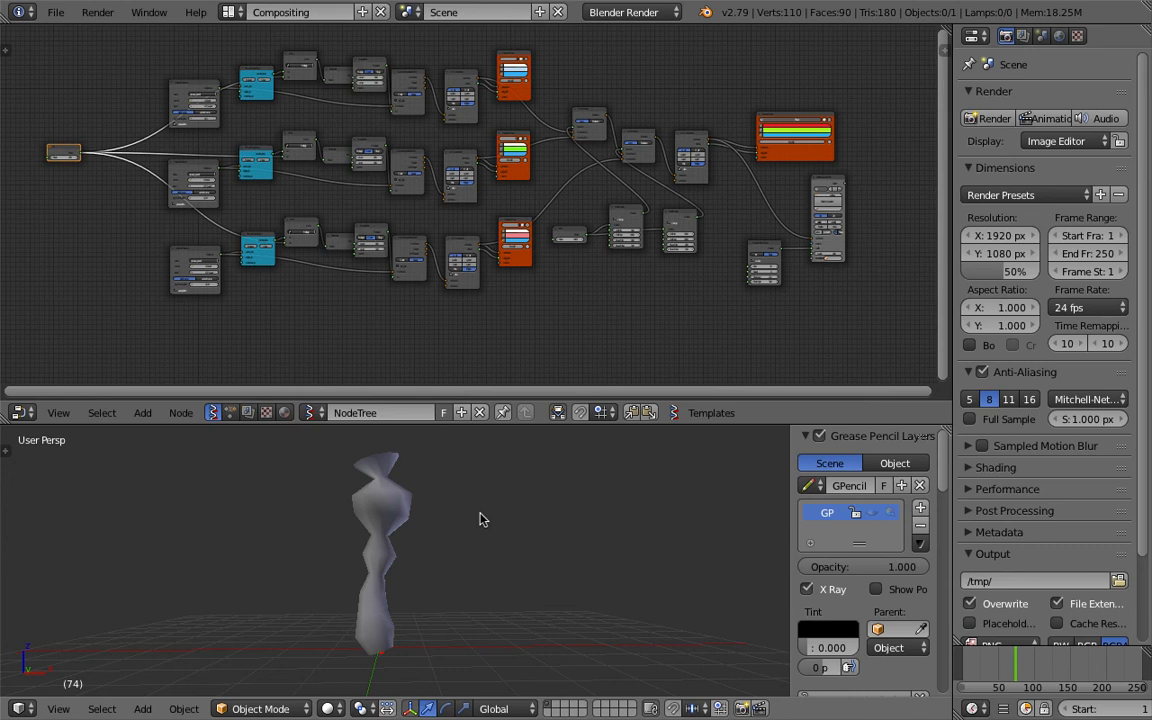
Step: Vary the Float node's value back and forth to examine how the tube bends between the drawn poses
middle_click_drag(753, 211, 587, 169)
scroll(481, 226, "up", 5)
scroll(587, 169, "up", 3)
left_click_drag(340, 231, 324, 231)
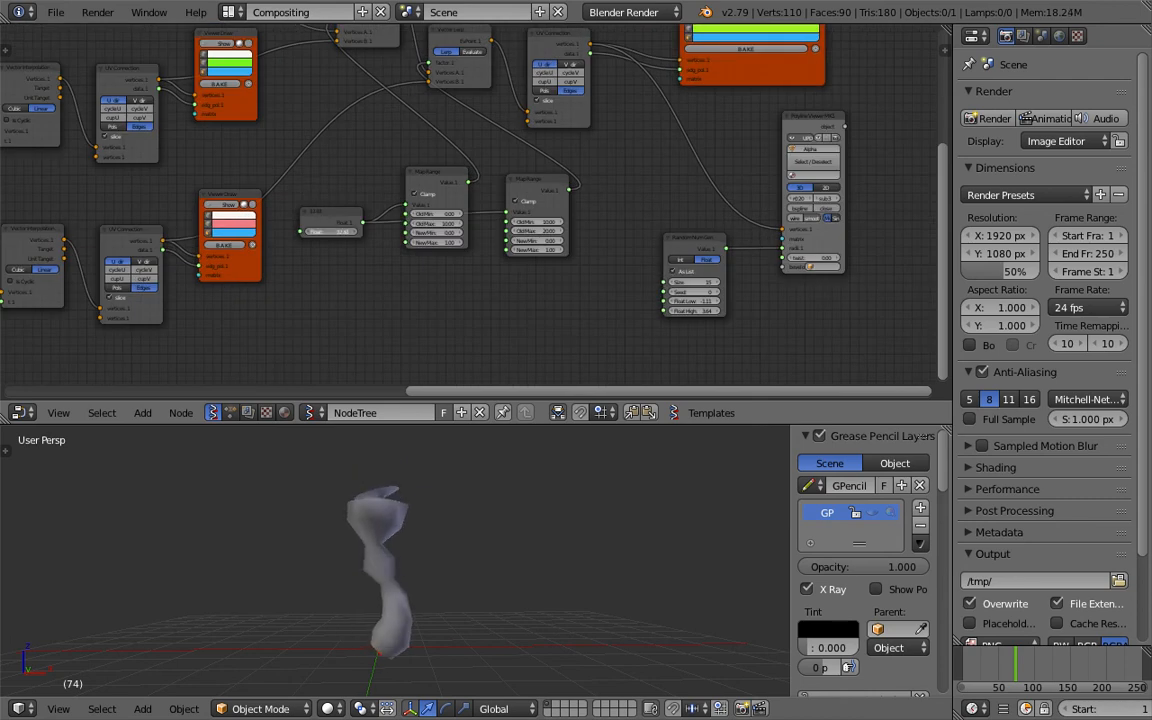
left_click_drag(324, 231, 306, 231)
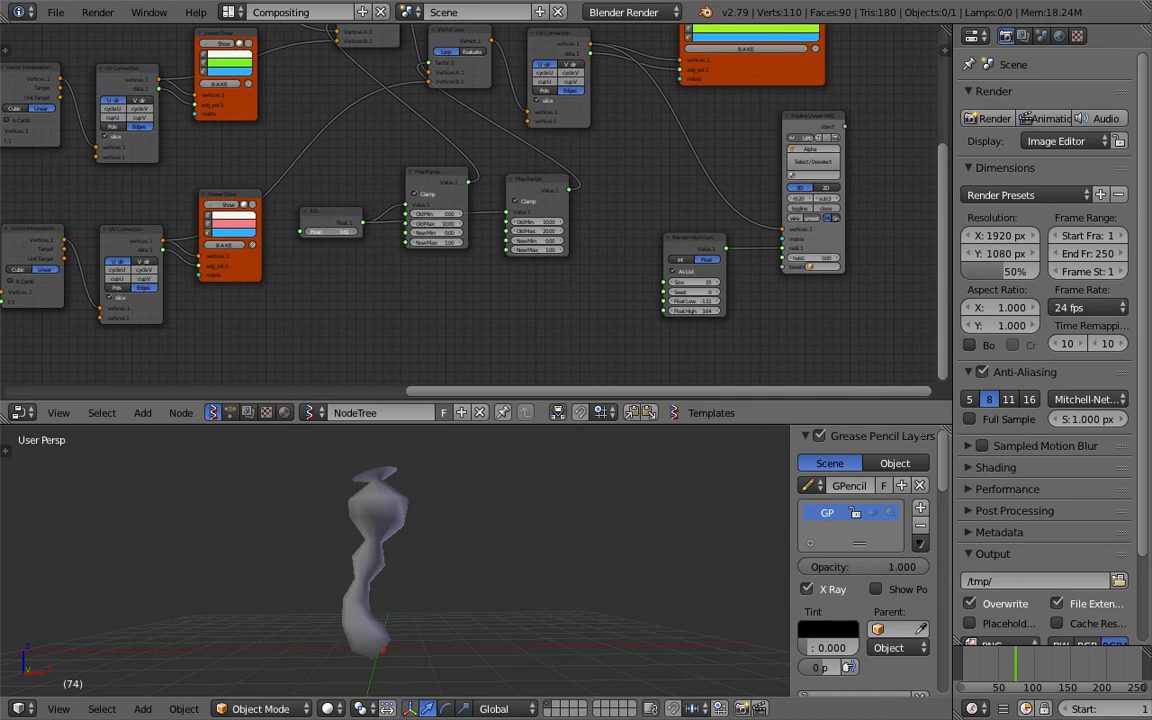
left_click_drag(306, 231, 310, 231)
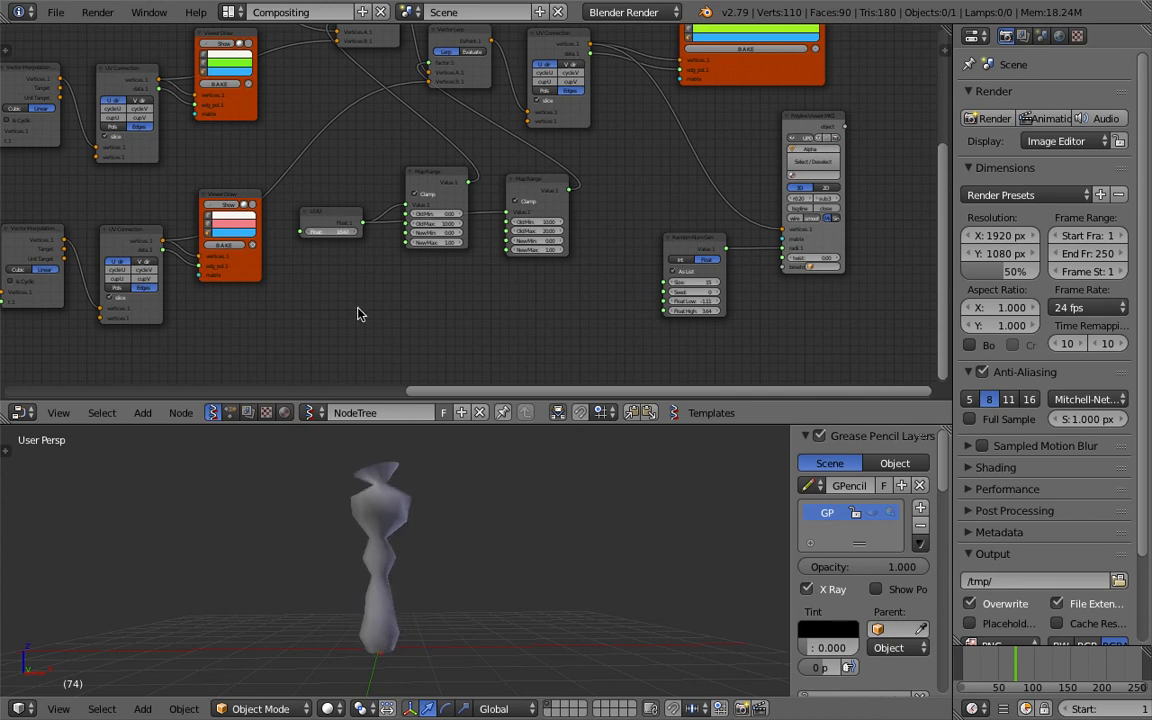
key("shift+a")
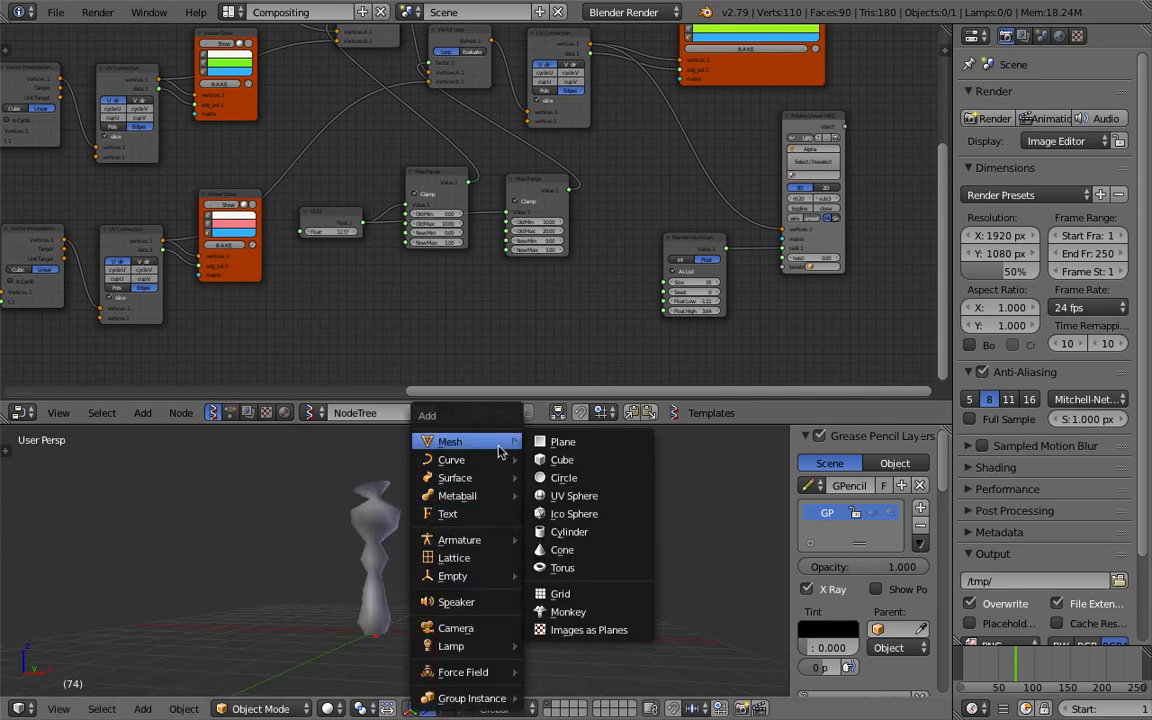
middle_click_drag(360, 522, 381, 522)
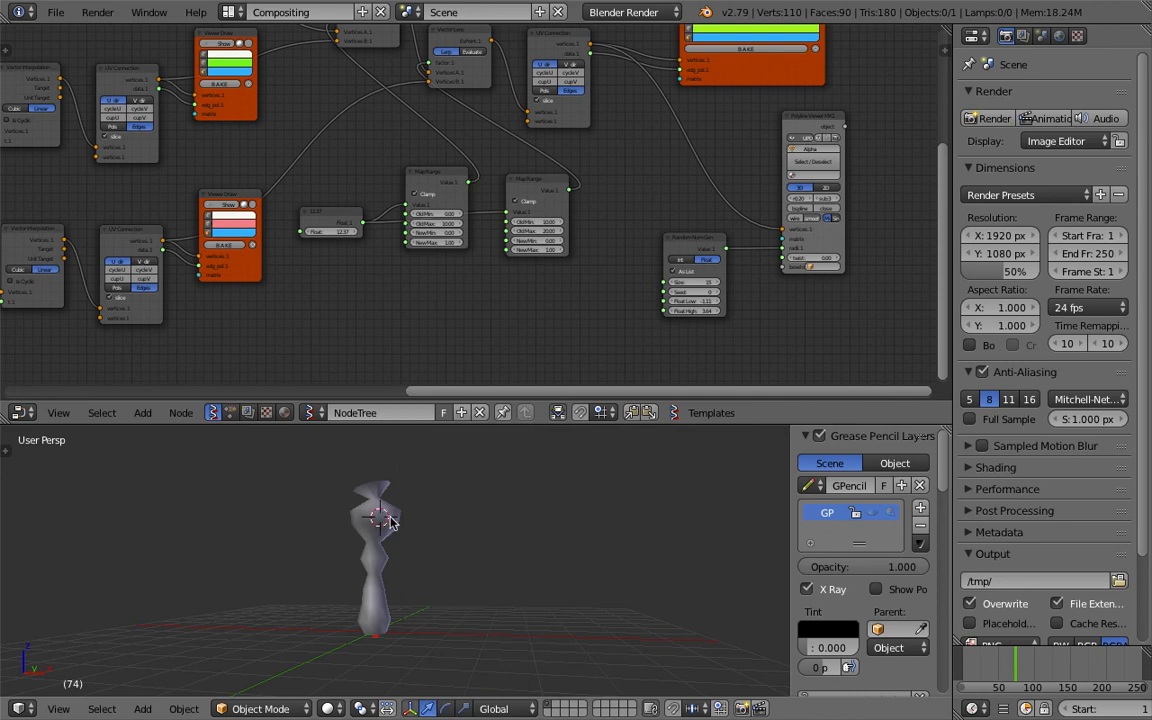
left_click(389, 517)
Step: Vary the Float node's value again to examine the tube's motion up close, and place the 3D cursor beside the tube's upper part
left_click_drag(319, 231, 316, 231)
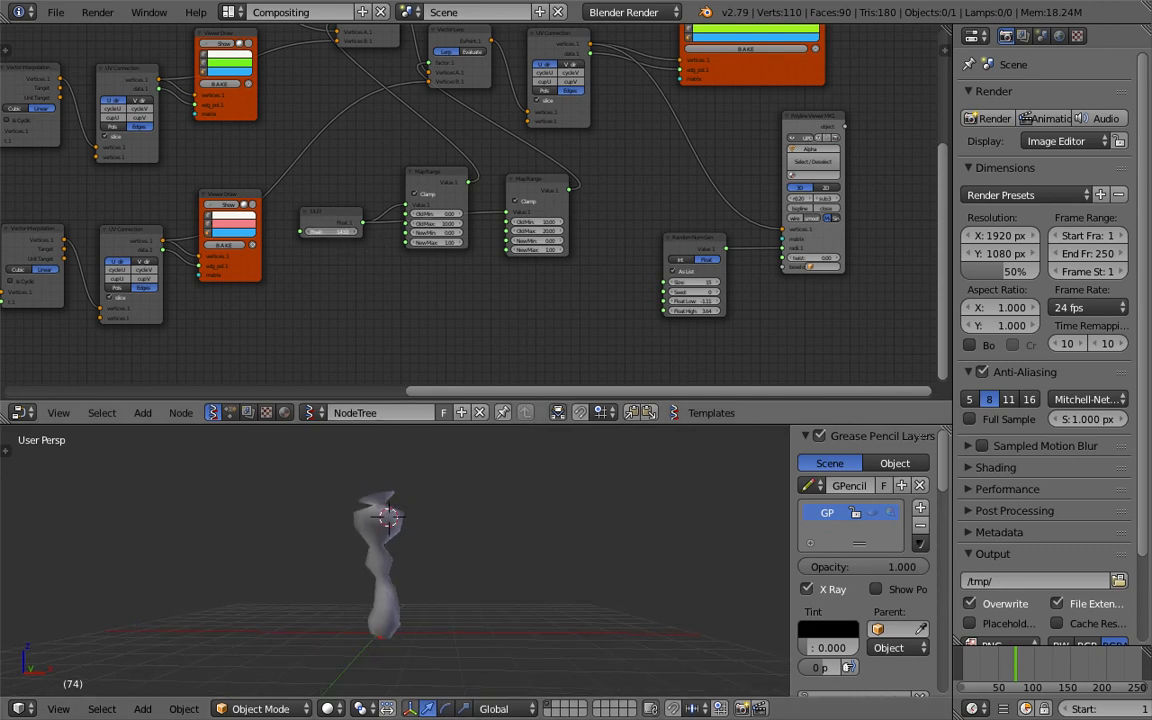
left_click_drag(316, 231, 307, 231)
left_click(460, 514)
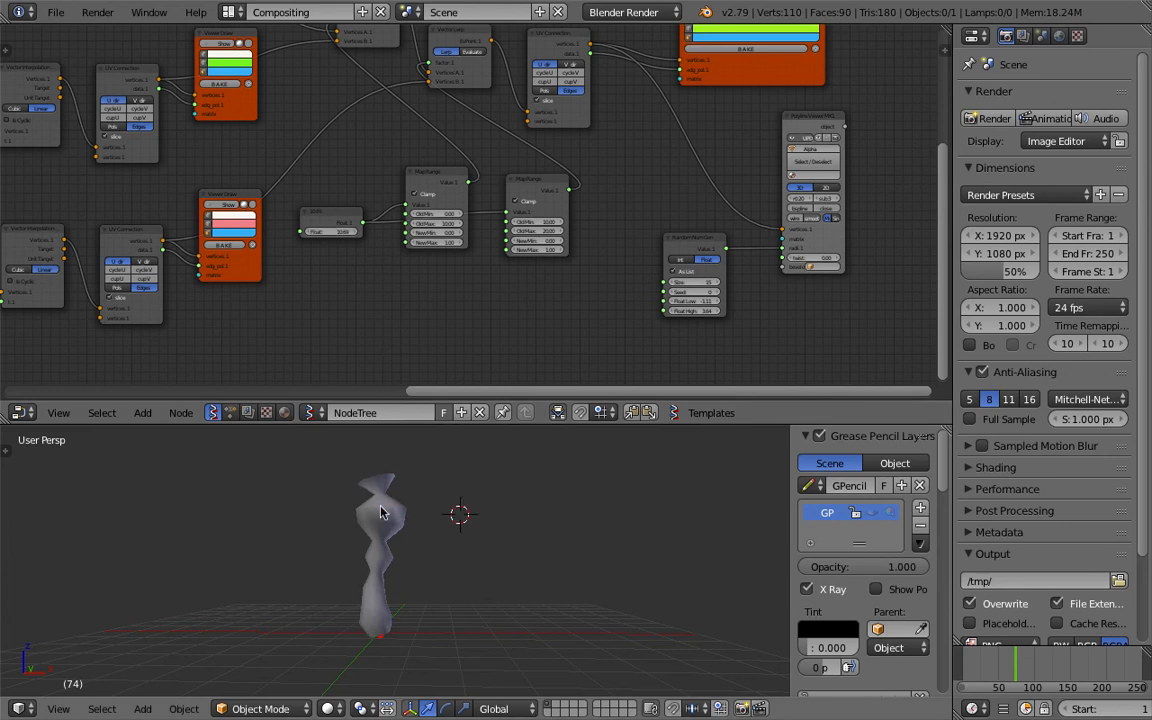
scroll(380, 463, "up", 3)
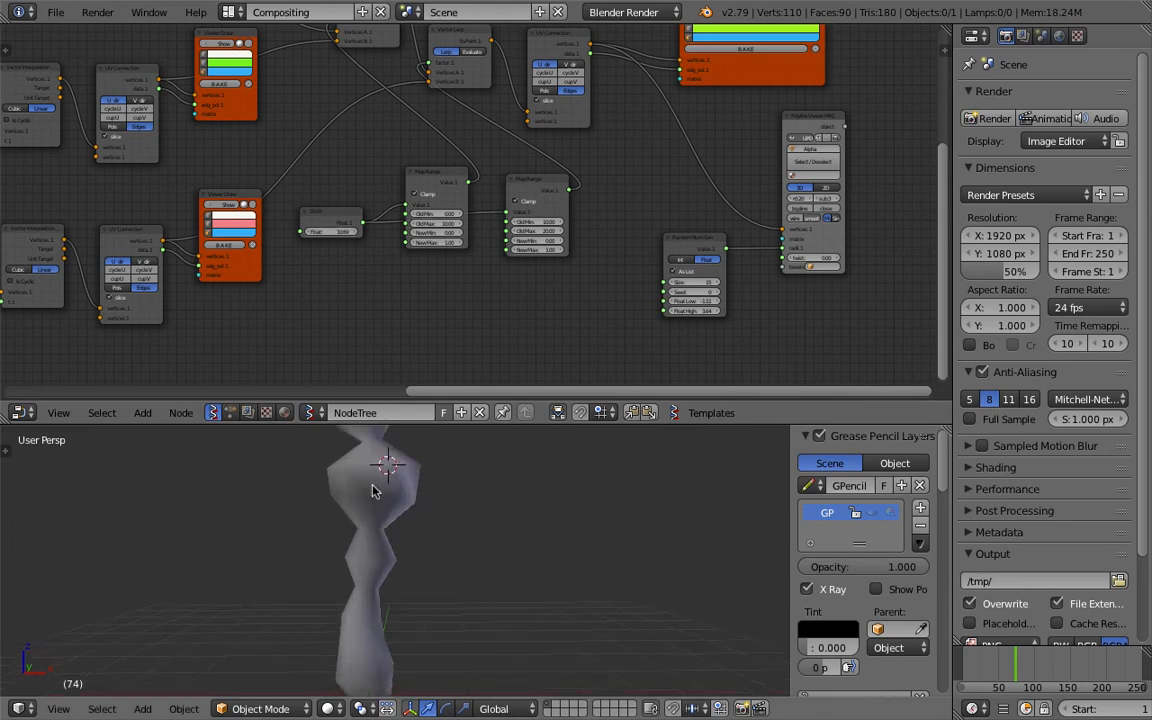
left_click(450, 501)
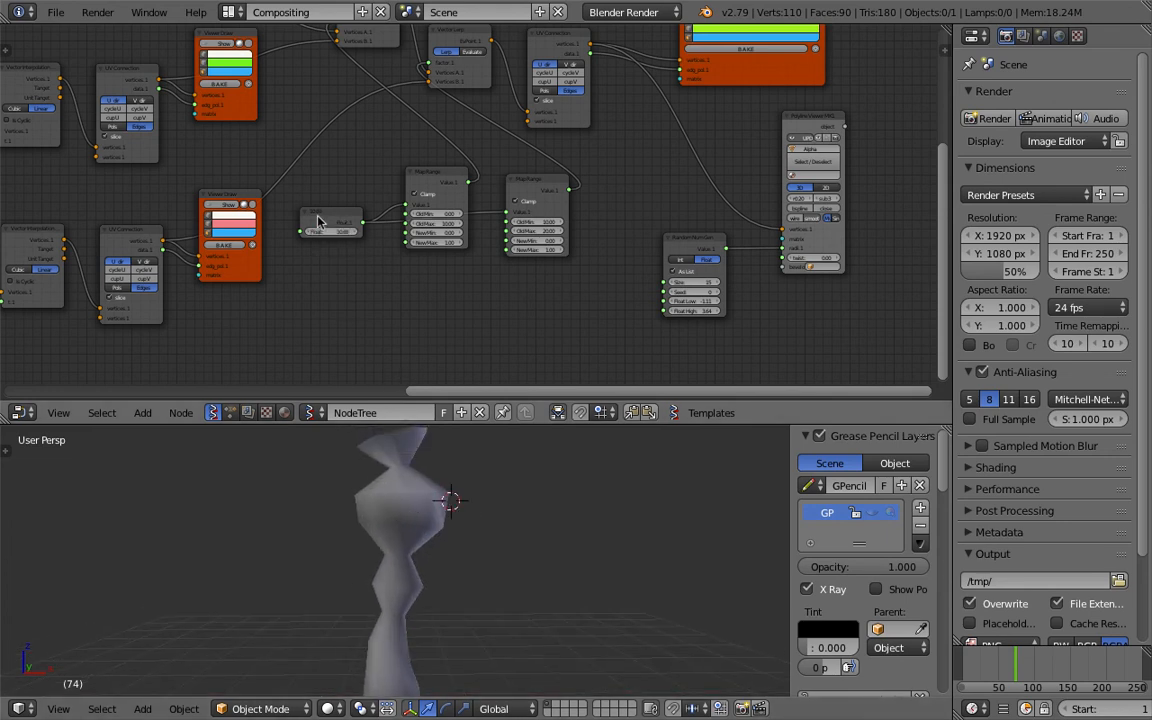
left_click_drag(332, 231, 306, 231)
scroll(520, 490, "down", 3)
middle_click_drag(530, 492, 570, 509)
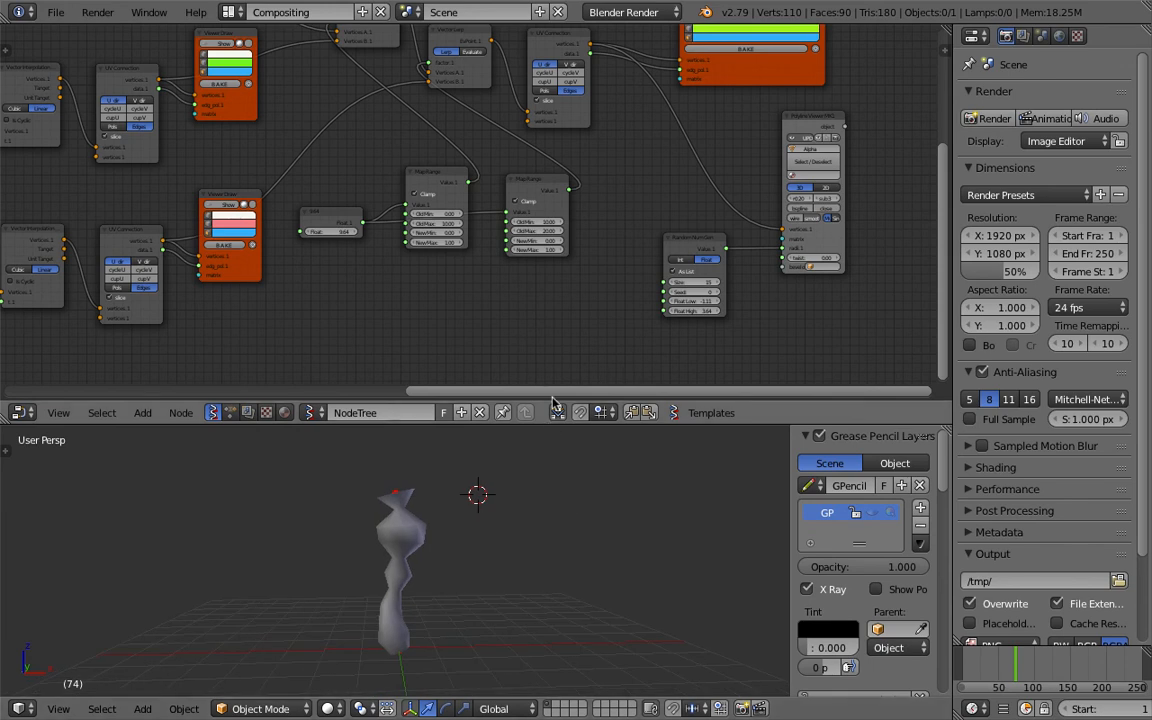